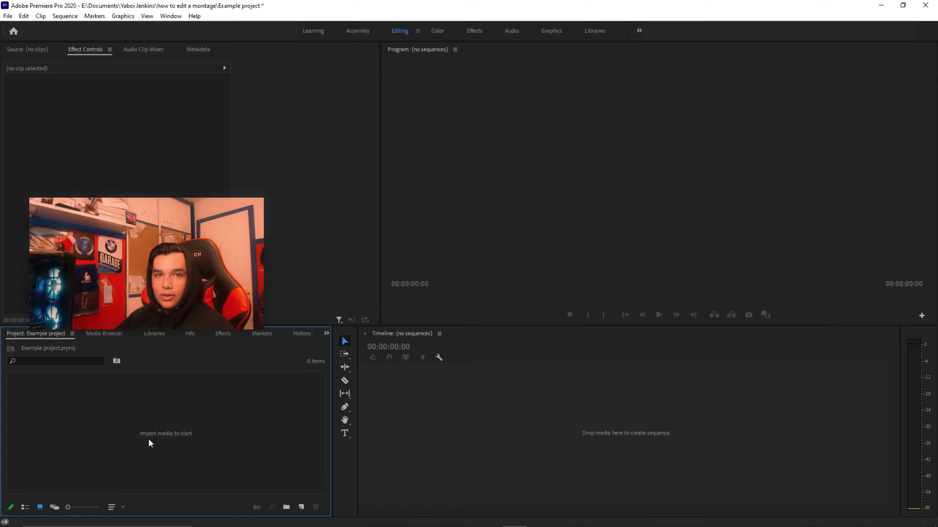
Import the put it down song and the trickshot 1 to trickshot 4 clips into the project
double_click(198, 434)
click(152, 126)
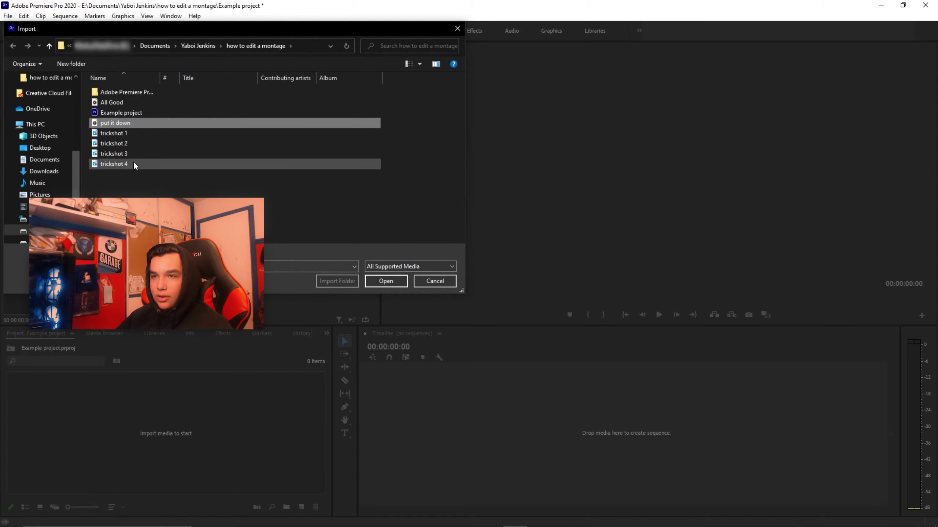
shift+click(132, 163)
click(384, 281)
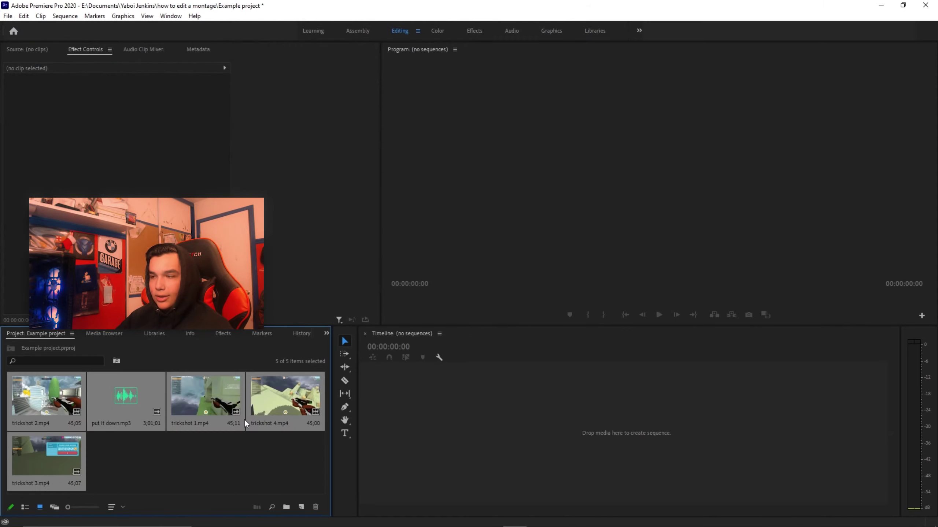
Create a sequence by placing all five imported media items on the empty timeline
drag(244, 420, 497, 453)
key(minus)
key(minus)
key(minus)
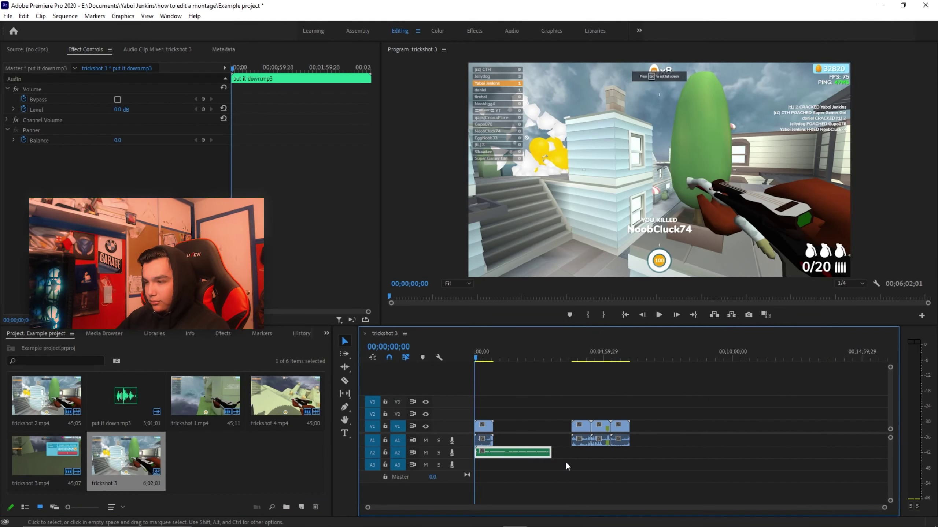
Close the gap between the trickshot 2 clip and the three clips after it on the timeline
key(equal)
drag(812, 457, 696, 416)
click(587, 439)
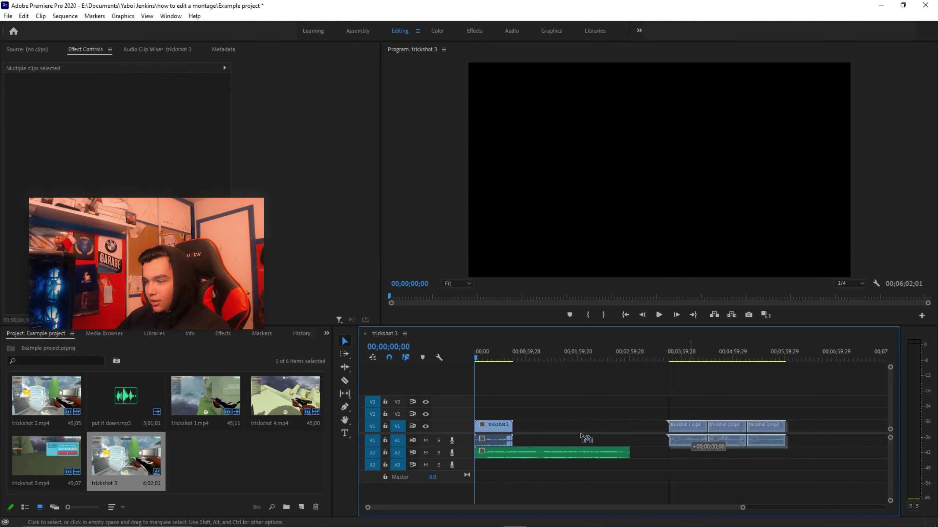
key(Delete)
key(equal)
key(equal)
key(minus)
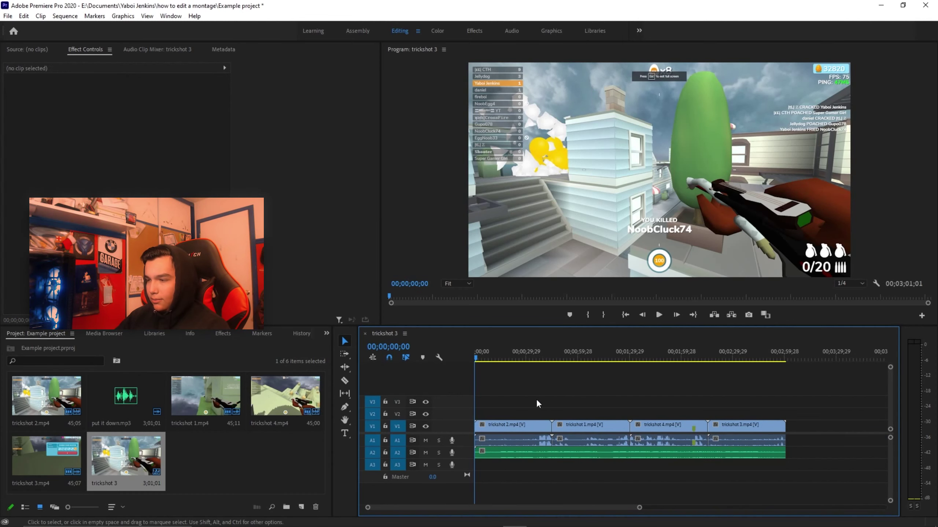
Examine how the four trickshot clips and the music track are laid out along the timeline
key(minus)
key(equal)
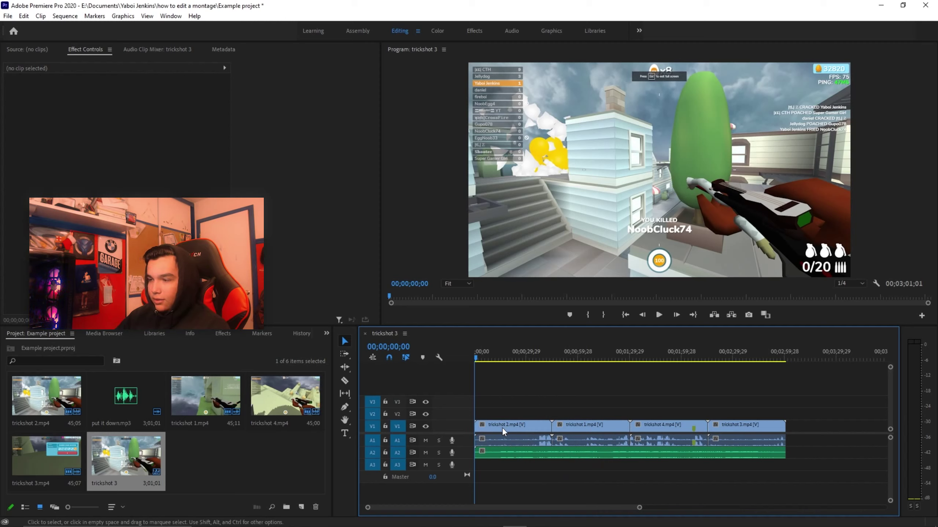
key(equal)
key(equal)
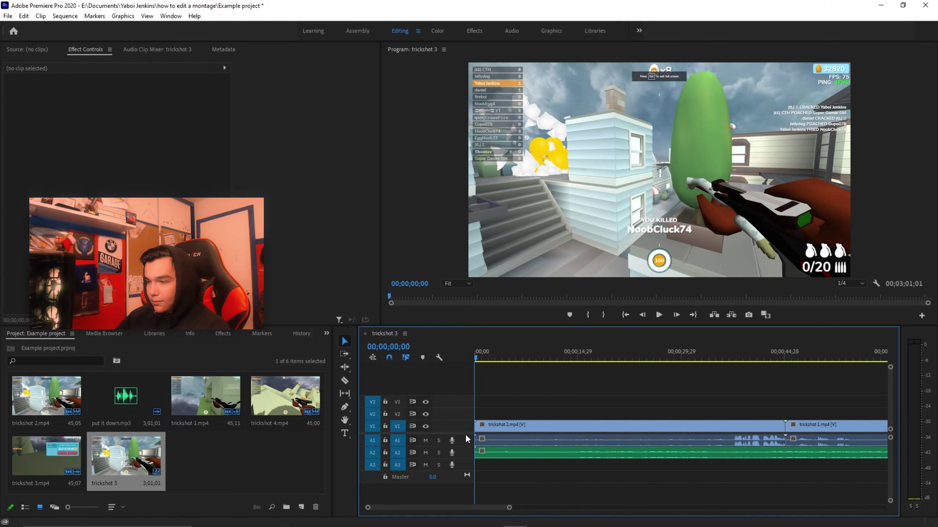
key(minus)
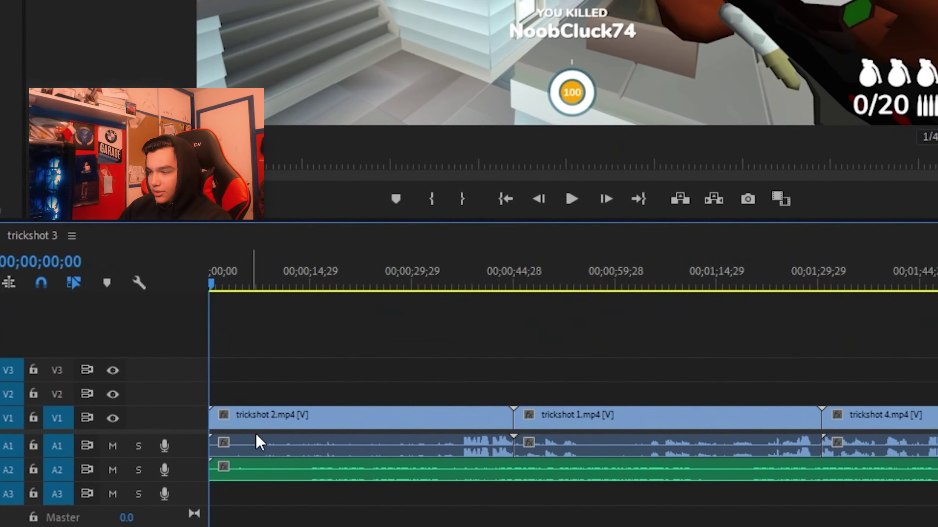
key(minus)
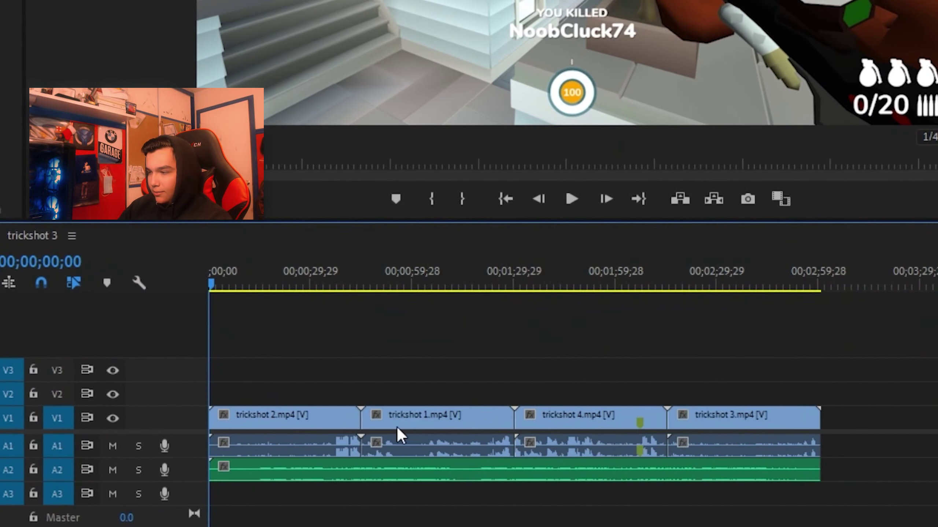
click(390, 285)
key(equal)
key(equal)
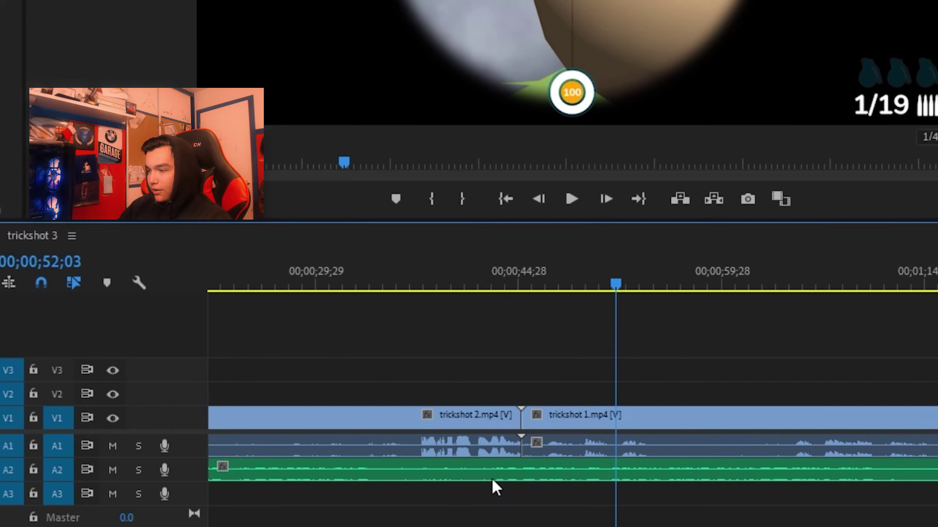
key(minus)
key(minus)
key(equal)
key(equal)
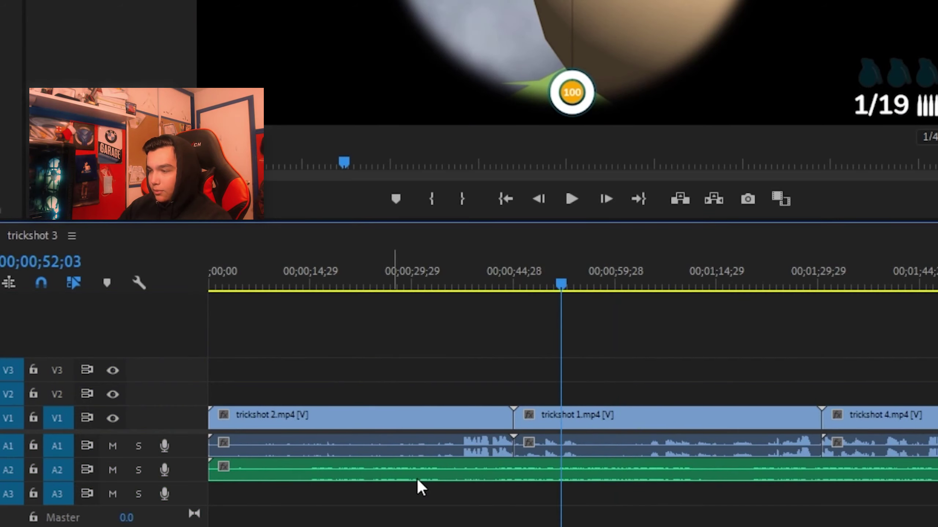
key(minus)
key(minus)
key(minus)
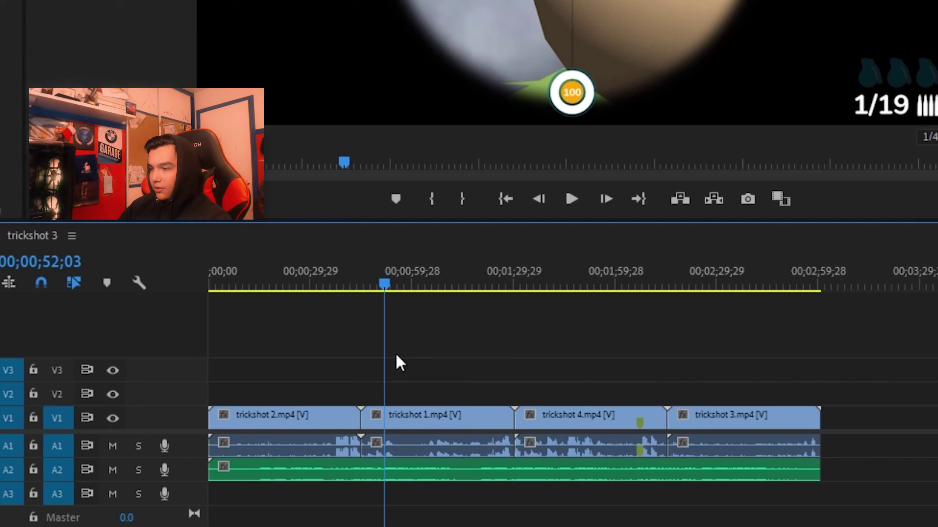
Move the trickshot 1 clip up to V3 with its audio on A3, overlapping the end of trickshot 2
key(equal)
drag(557, 271, 522, 284)
drag(559, 413, 571, 480)
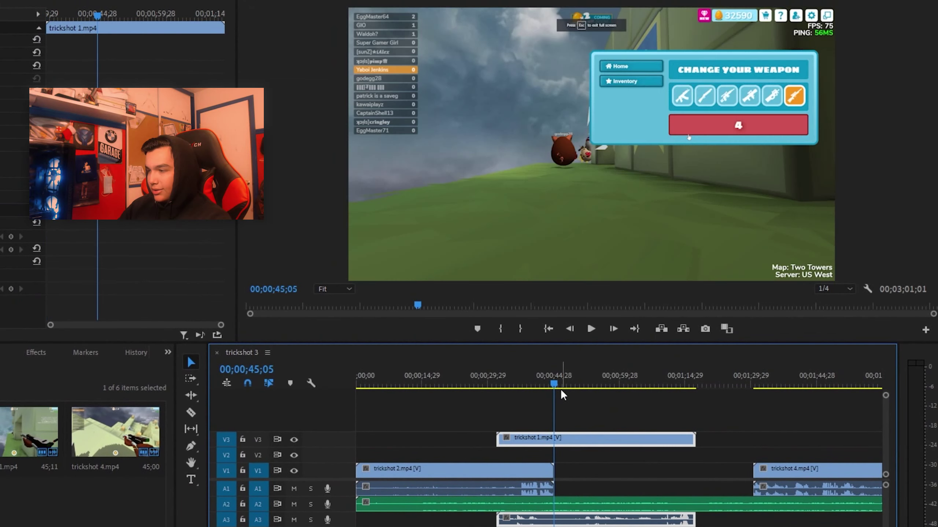
Scrub the playhead through the overlap of trickshot 1 and trickshot 2 to check which layer shows on top
drag(519, 287, 470, 287)
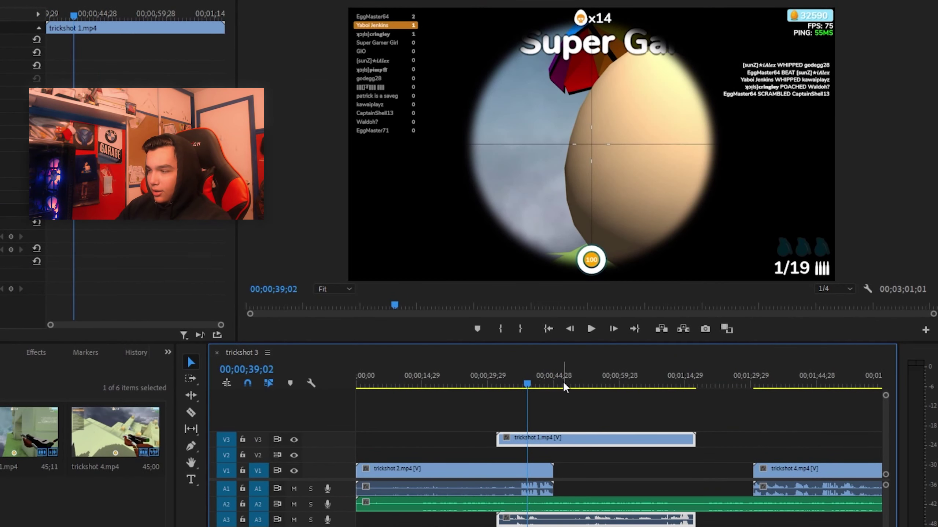
drag(526, 385, 524, 385)
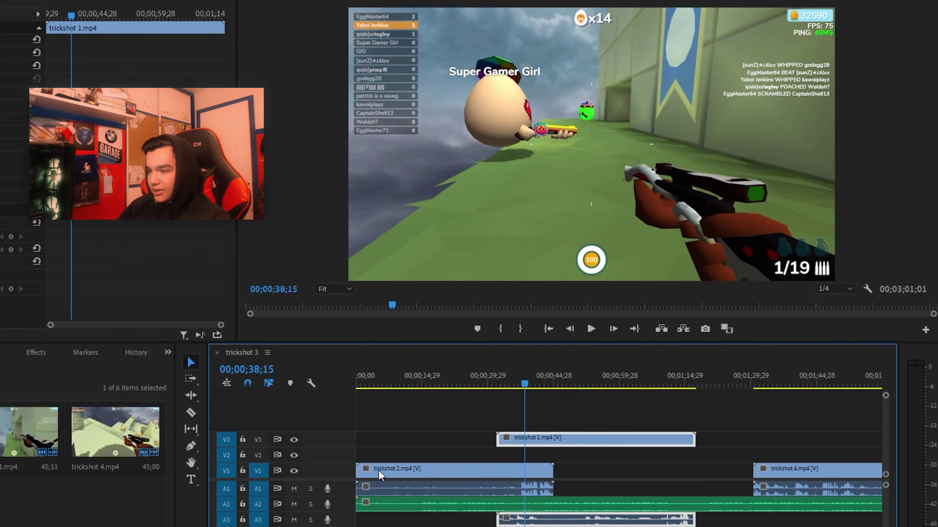
click(511, 386)
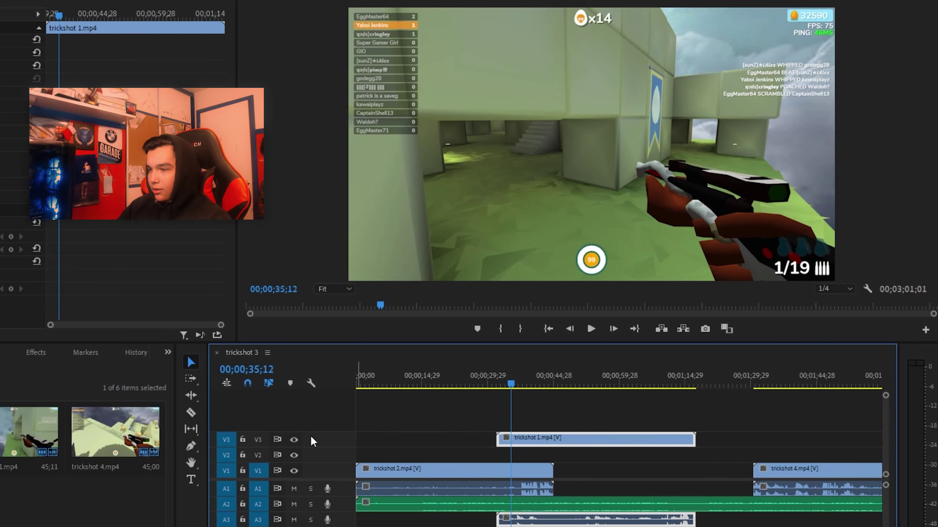
click(293, 437)
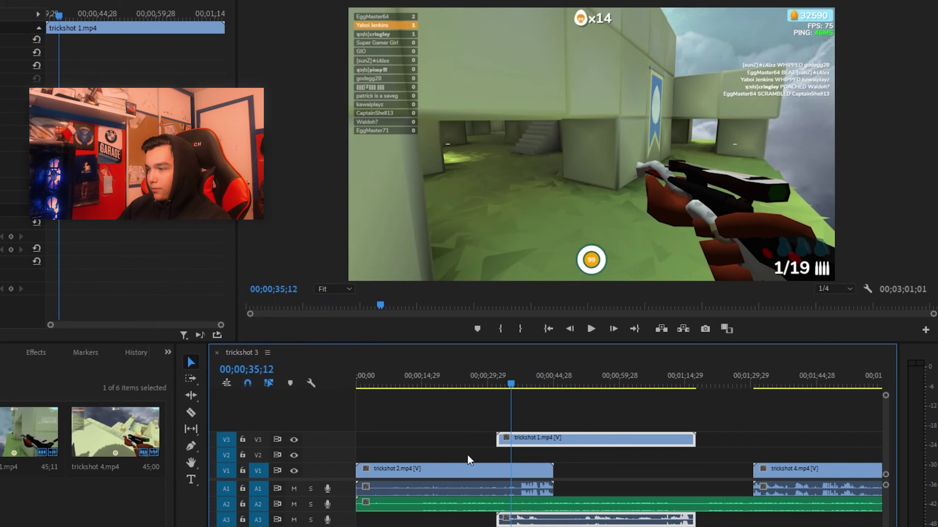
Return the trickshot 1 clip to V1, directly after the trickshot 2 clip
drag(570, 445, 627, 470)
click(595, 426)
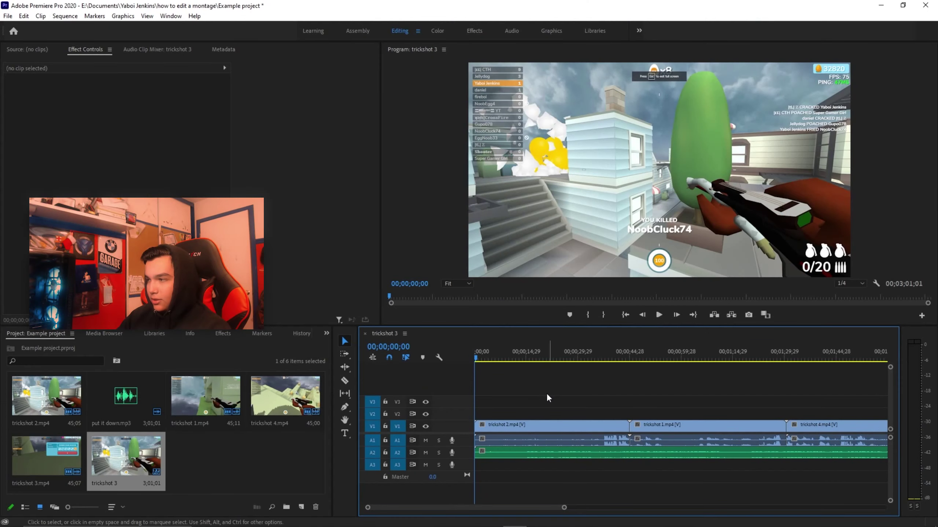
Scrub through the trickshot 1 clip to find the trickshot at around 00;00;40;02
key(equal)
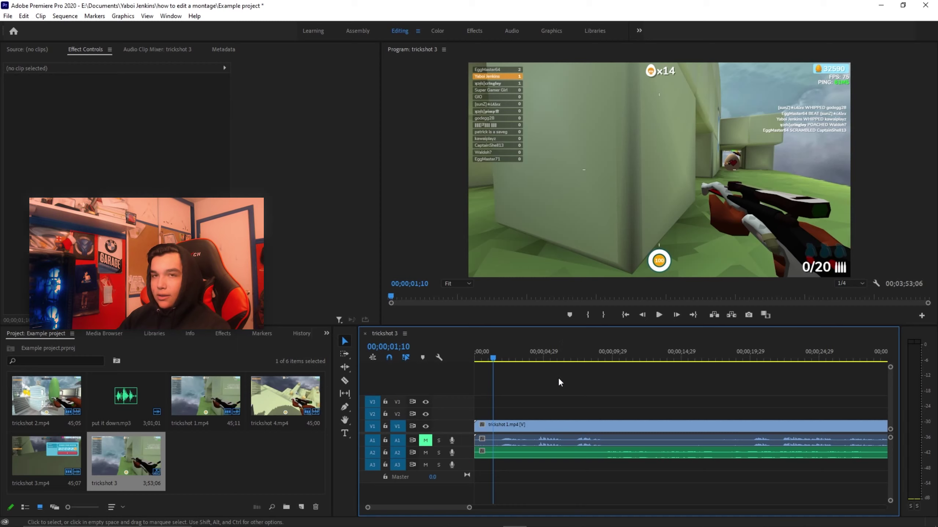
drag(494, 357, 754, 387)
scroll(685, 414, right, 2)
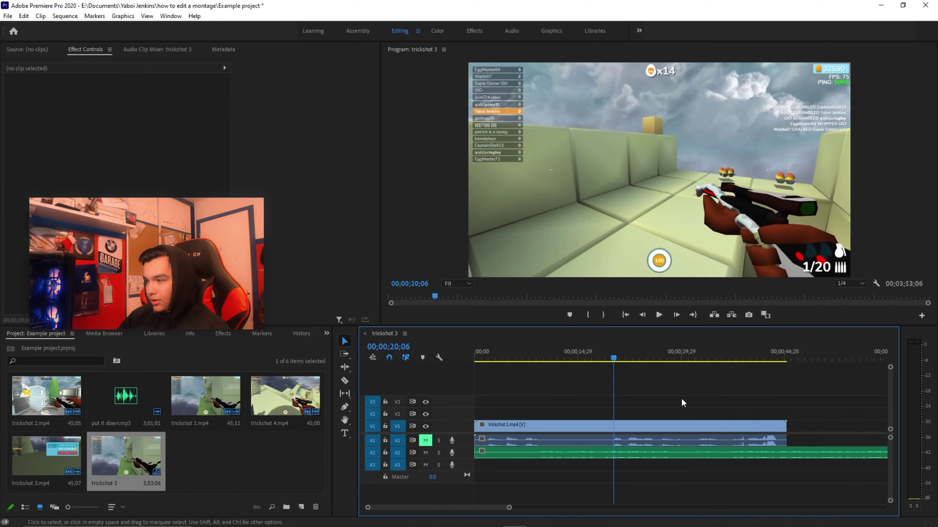
drag(679, 355, 743, 358)
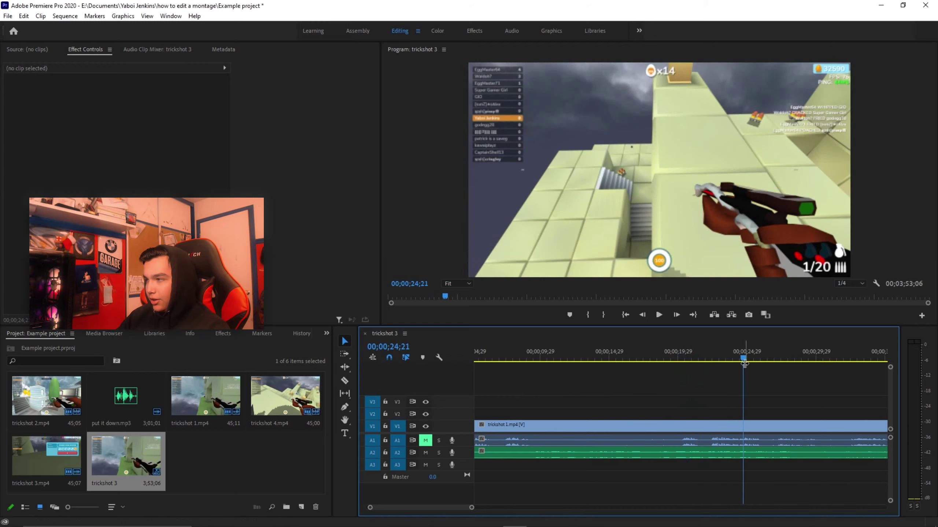
key(minus)
drag(655, 359, 751, 356)
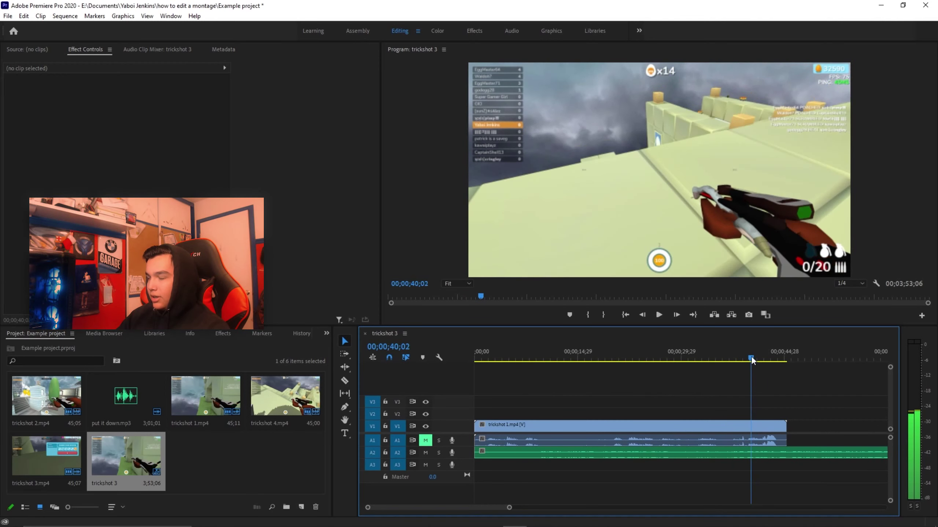
Place the playhead on the frame where the gun fires at 00;00;40;21 and add a marker to the trickshot 1 clip
key(=)
key(=)
key(=)
key(=)
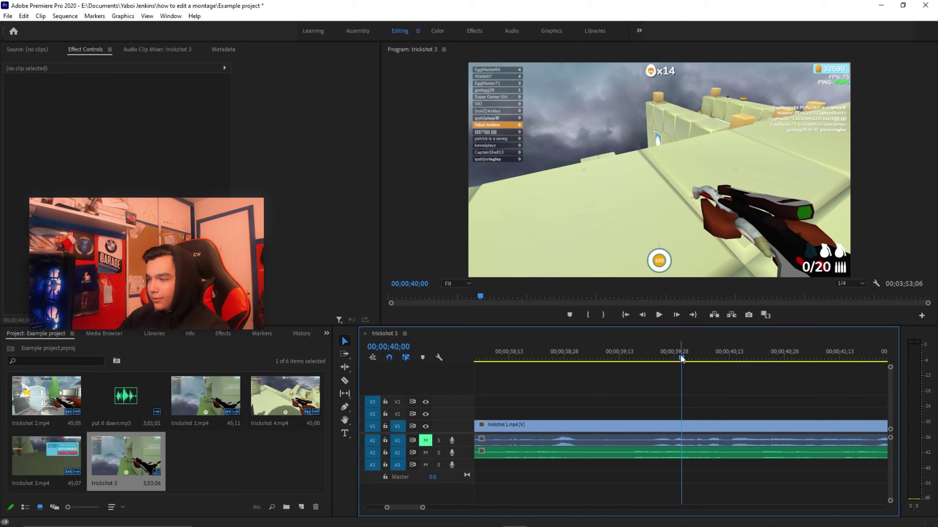
drag(682, 359, 756, 362)
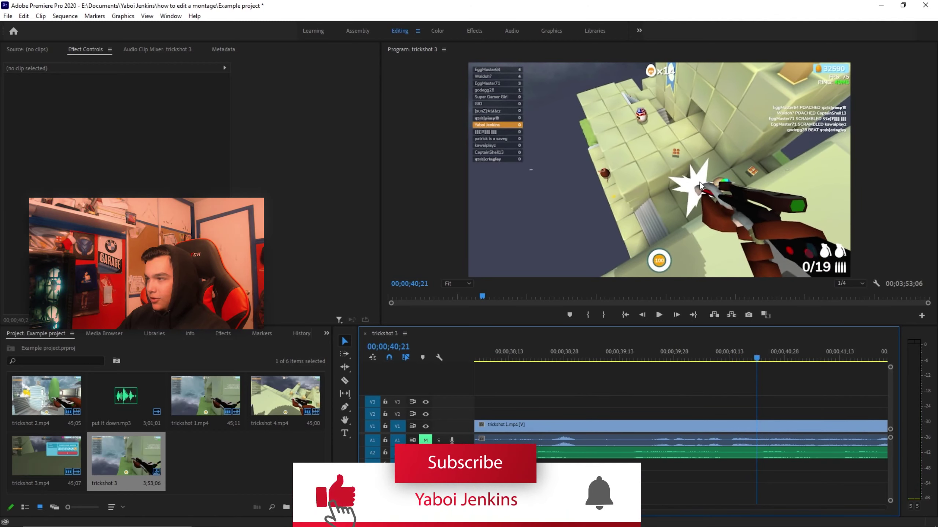
scroll(731, 446, down, 5)
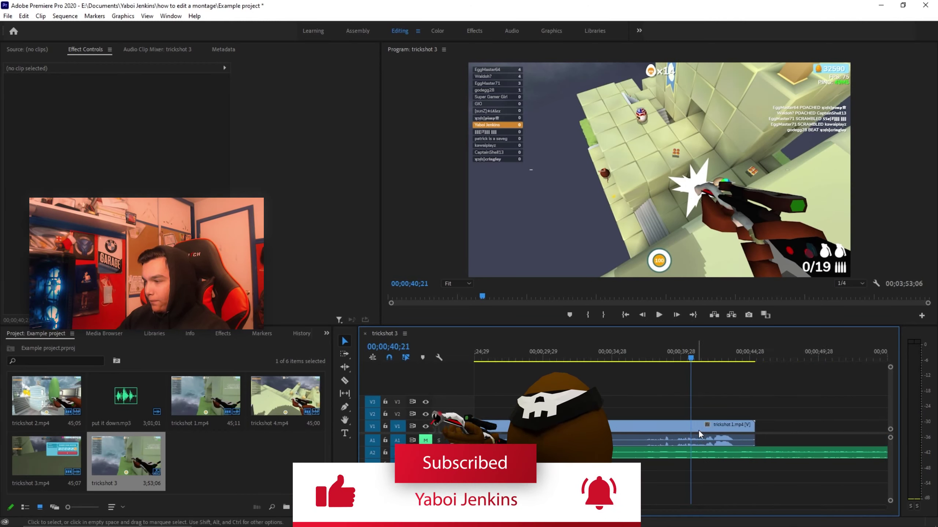
click(714, 428)
key(ctrl+k)
click(710, 390)
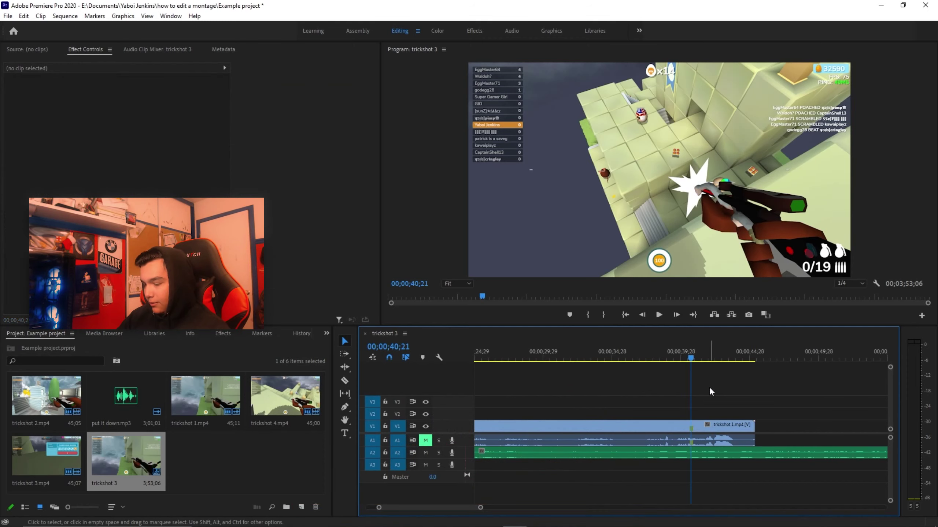
Play the sequence from its start to listen to the song, stopping with the playhead at 00;00;09;20
drag(690, 357, 486, 379)
scroll(558, 371, down, 2)
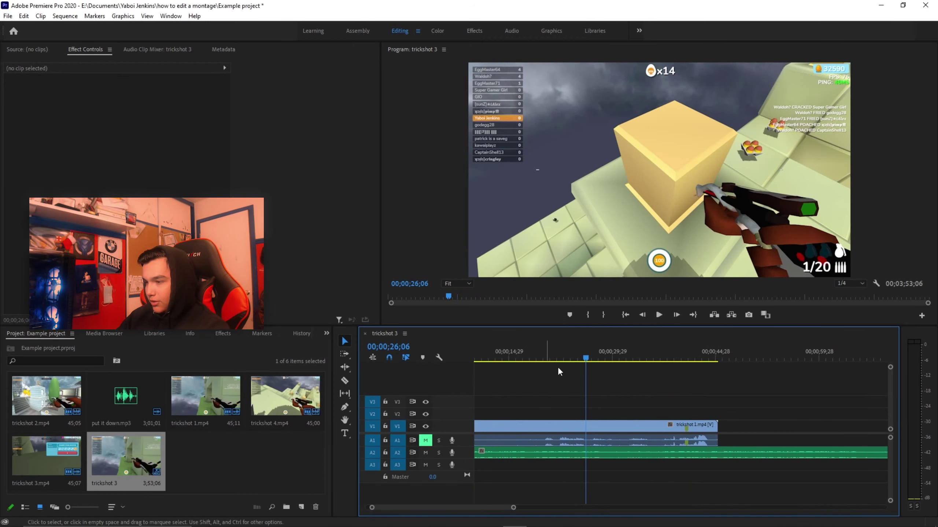
scroll(559, 370, down, 3)
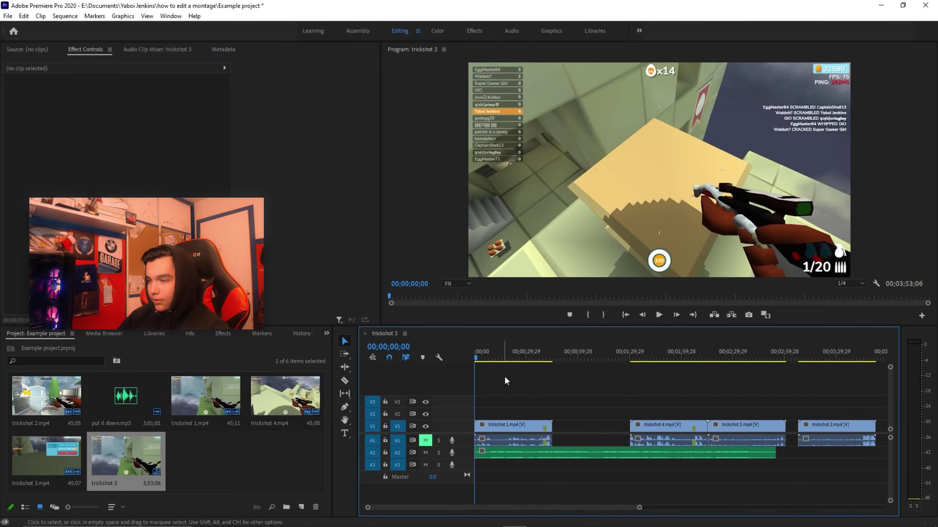
key(Home)
key(space)
scroll(587, 368, up, 3)
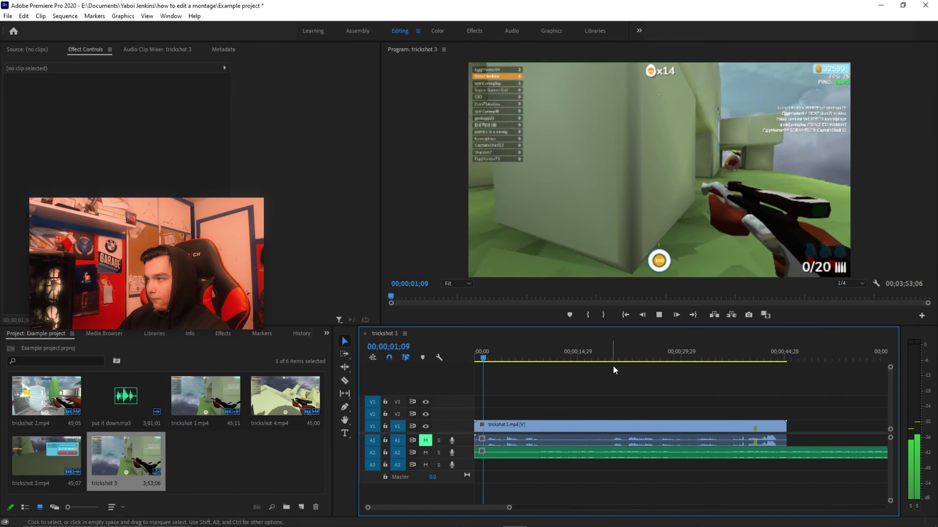
scroll(621, 362, up, 2)
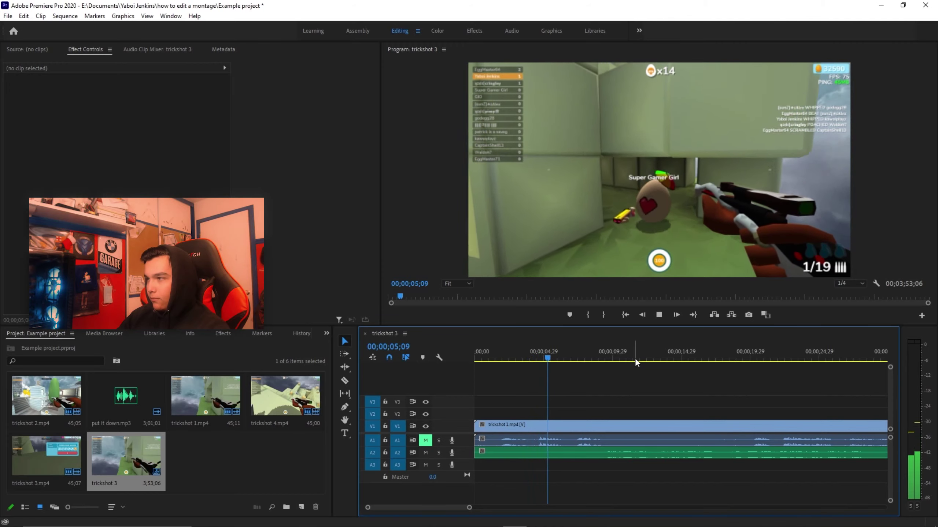
scroll(621, 355, down, 2)
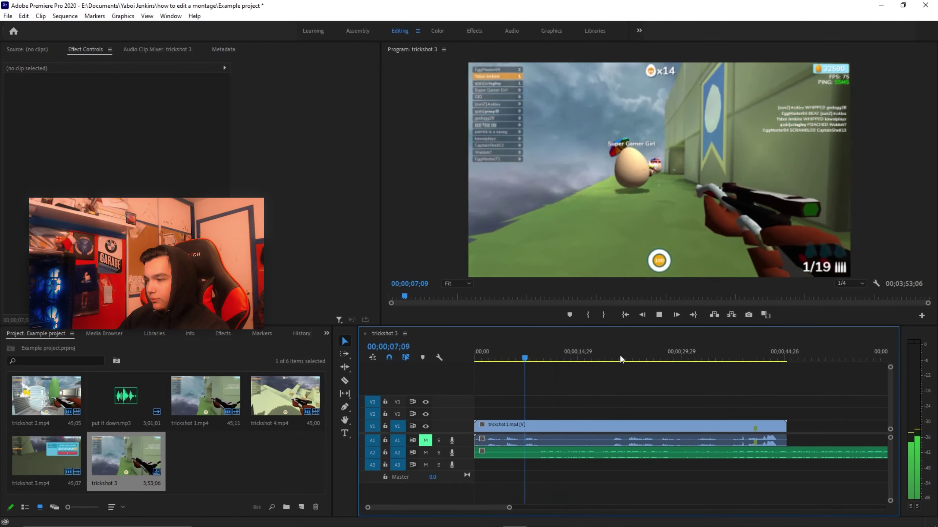
scroll(619, 355, up, 3)
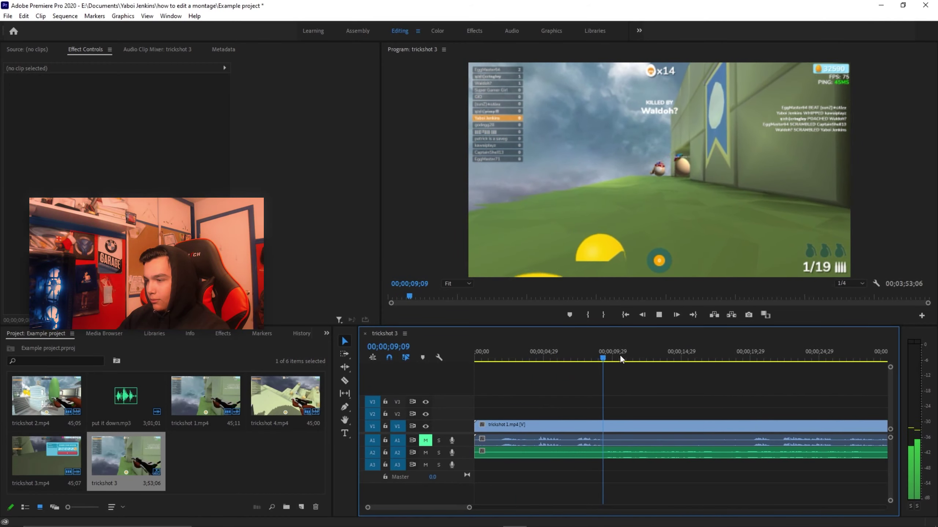
key(space)
drag(690, 352, 693, 351)
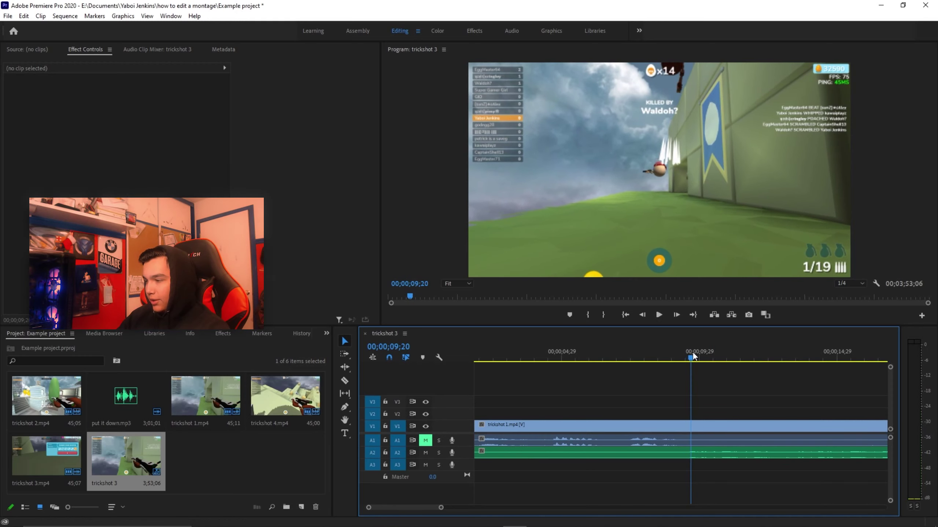
Try to trim the beginning of the trickshot 1 clip up to shortly before its marker
scroll(647, 415, down, 3)
drag(480, 428, 745, 430)
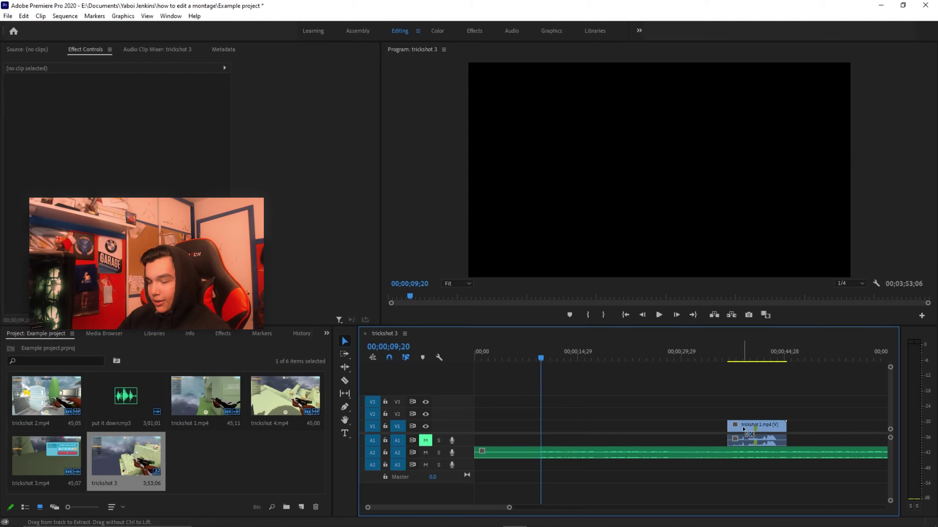
key(ctrl+z)
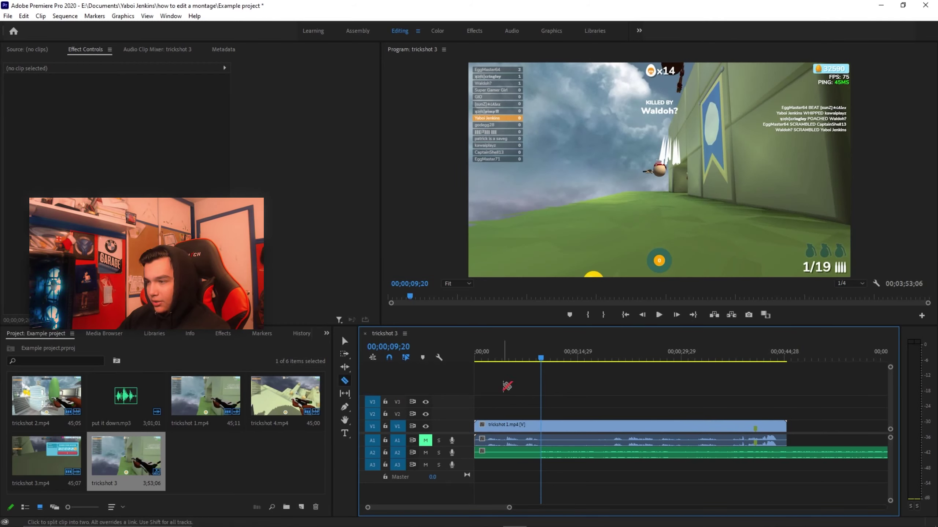
Split the trickshot 1 clip at about 00;00;29;29 and ripple-delete the part before the cut
click(348, 384)
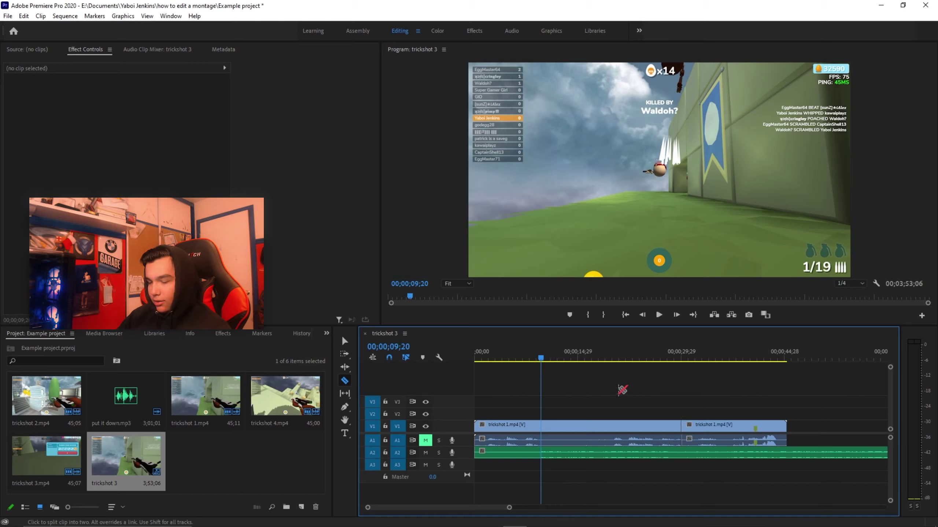
key(v)
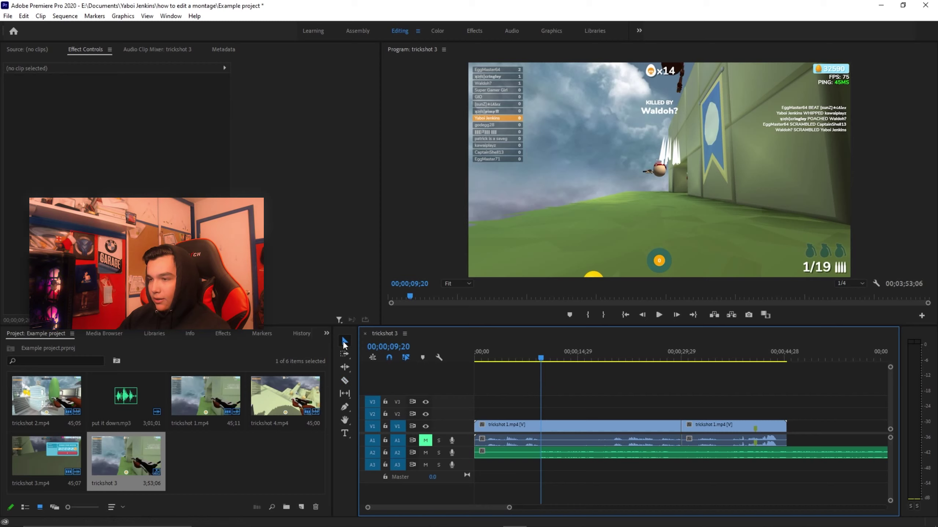
click(593, 429)
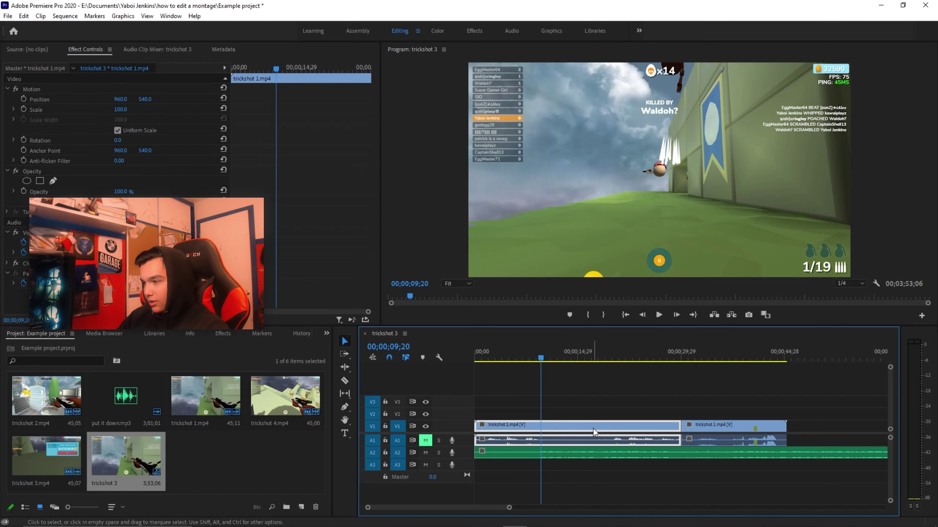
key(Delete)
key(ctrl+z)
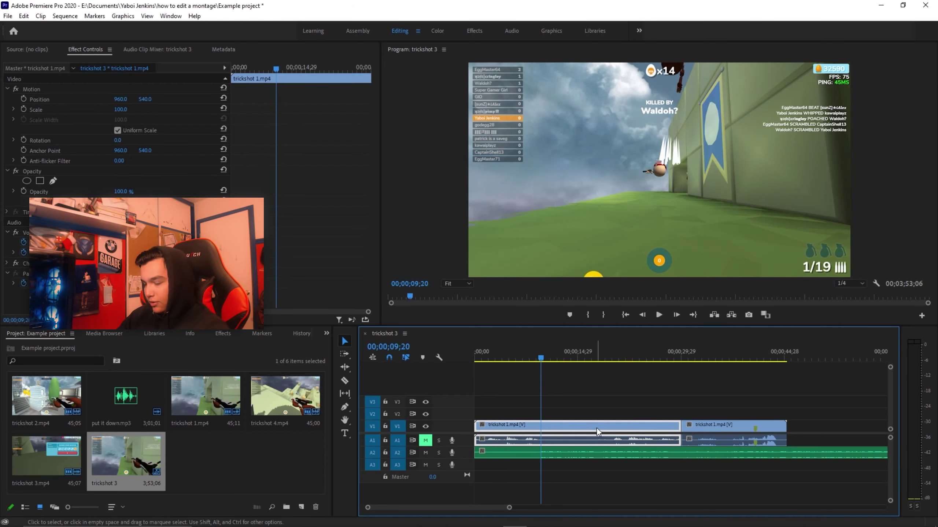
key(shift+Delete)
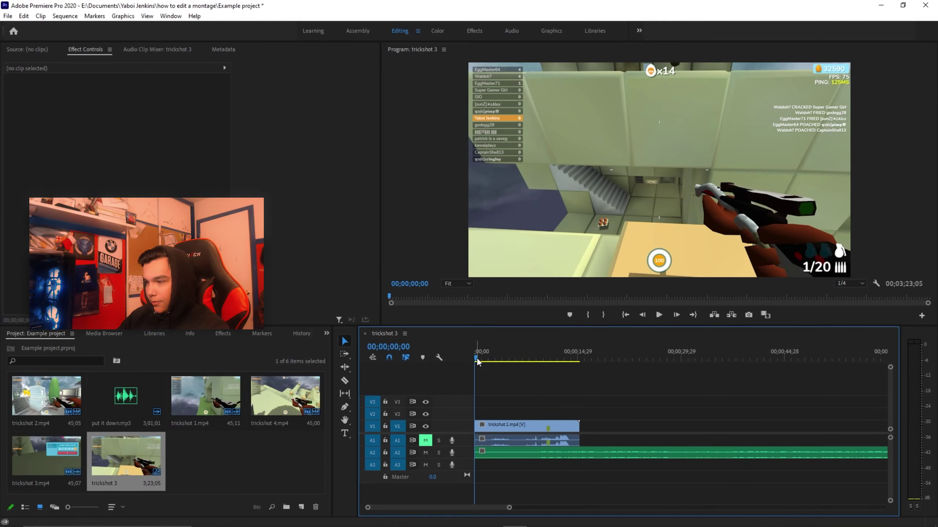
Move the trickshot 1 clip so its marker lines up with the song beat at 00;00;09;20
drag(477, 357, 534, 360)
key(=)
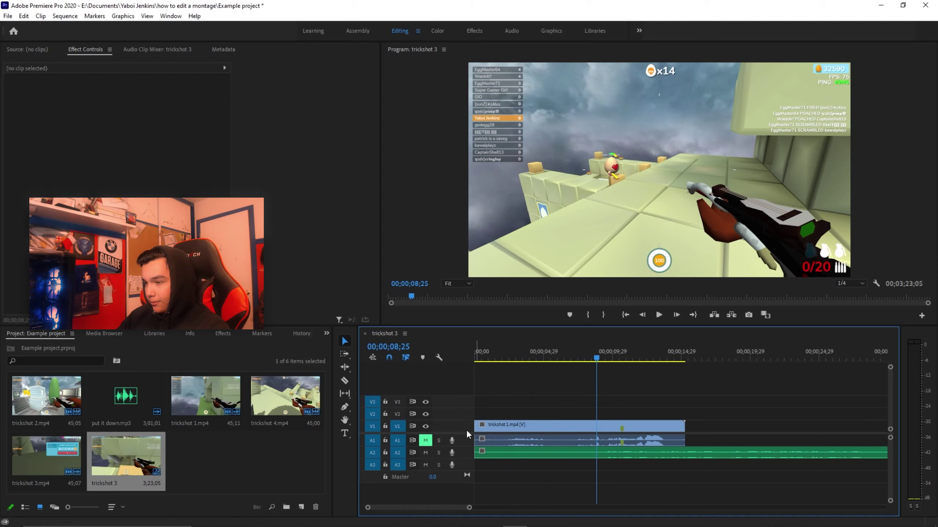
drag(533, 430, 537, 430)
key(=)
click(733, 363)
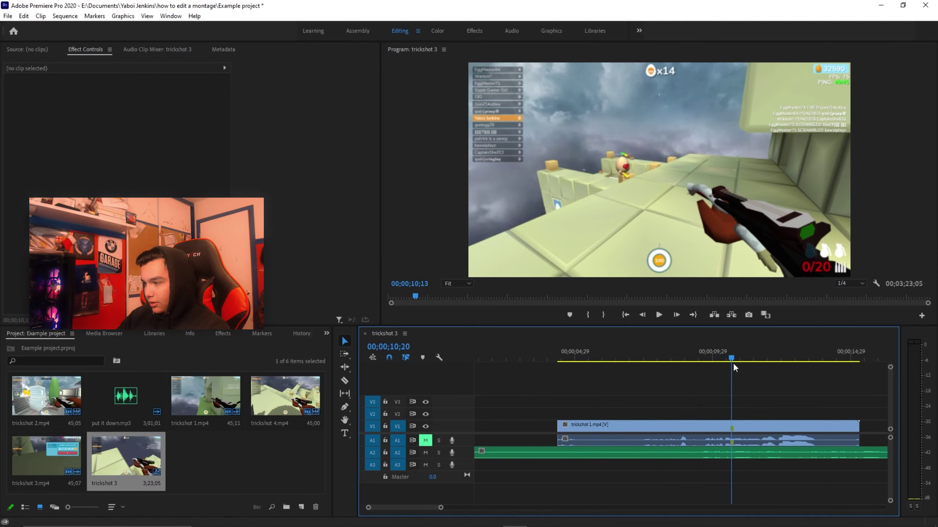
key(=)
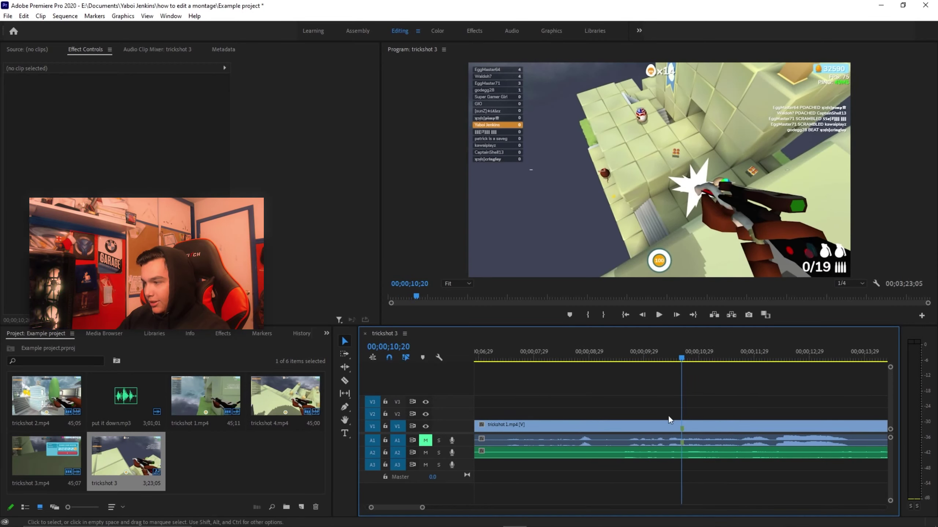
drag(681, 359, 626, 378)
drag(700, 426, 646, 431)
key(minus)
key(minus)
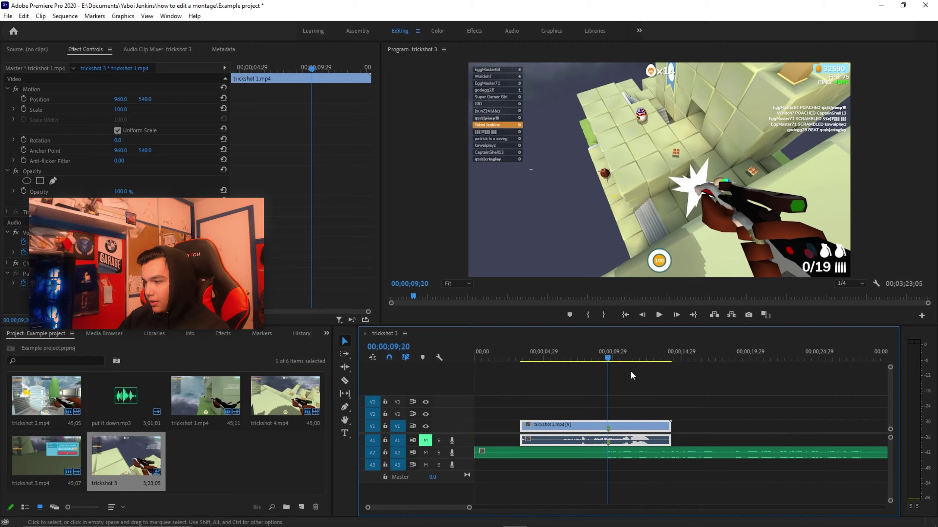
Play the sequence across the trickshot 1 marker to check the shot against the song, stopping at 00;00;10;21
click(562, 368)
key(space)
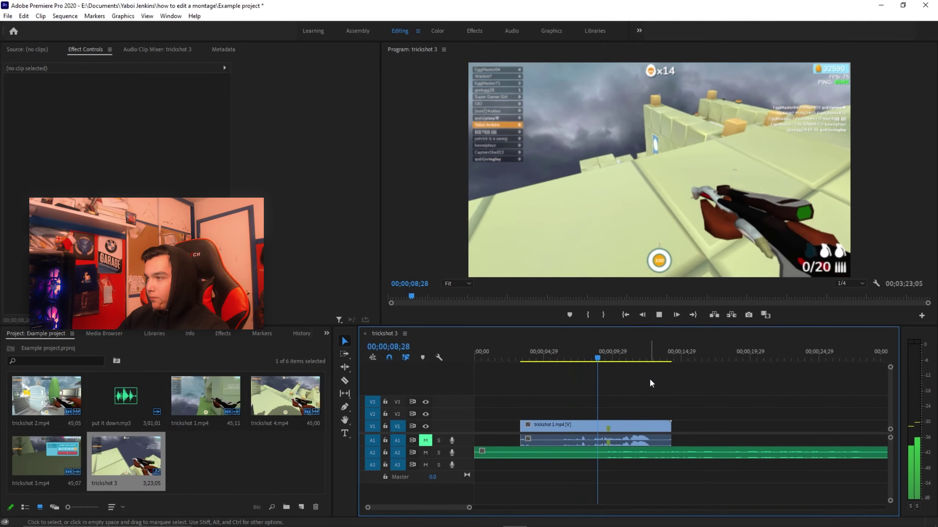
key(minus)
key(space)
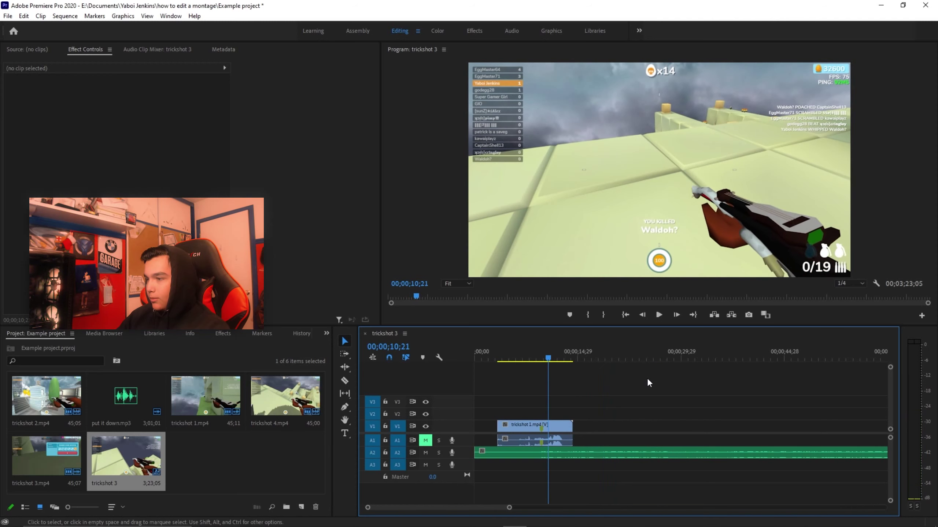
Add a second marker to the trickshot 1 clip on the frame where the shot hits, at 00;00;09;26
key(equal)
key(equal)
key(equal)
drag(684, 354, 627, 372)
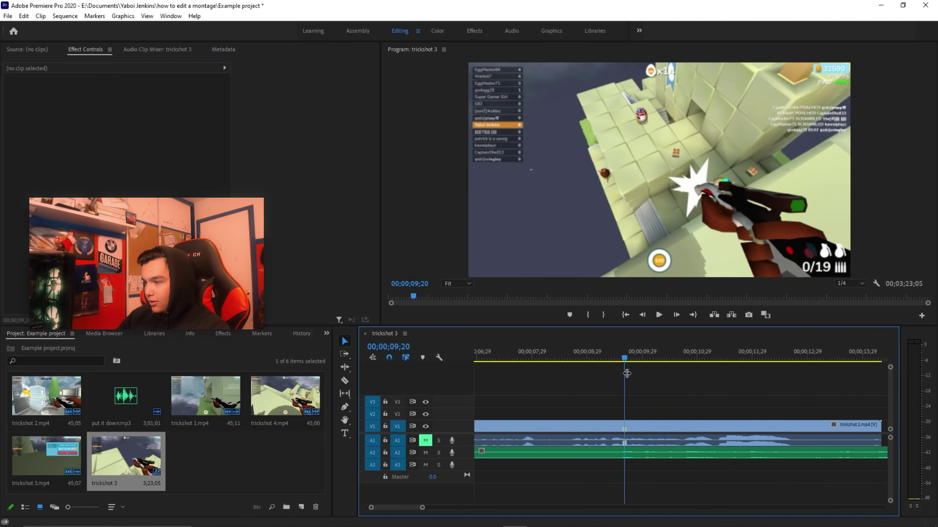
key(equal)
key(equal)
drag(680, 355, 728, 359)
click(728, 429)
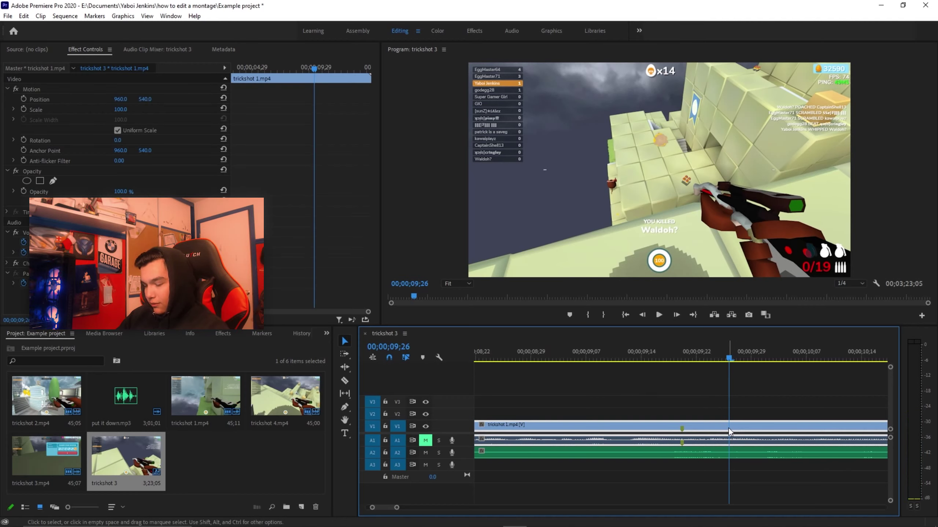
Shift the trickshot 1 clip earlier so its second marker sits at 00;00;09;19
drag(745, 435, 710, 426)
drag(730, 356, 674, 363)
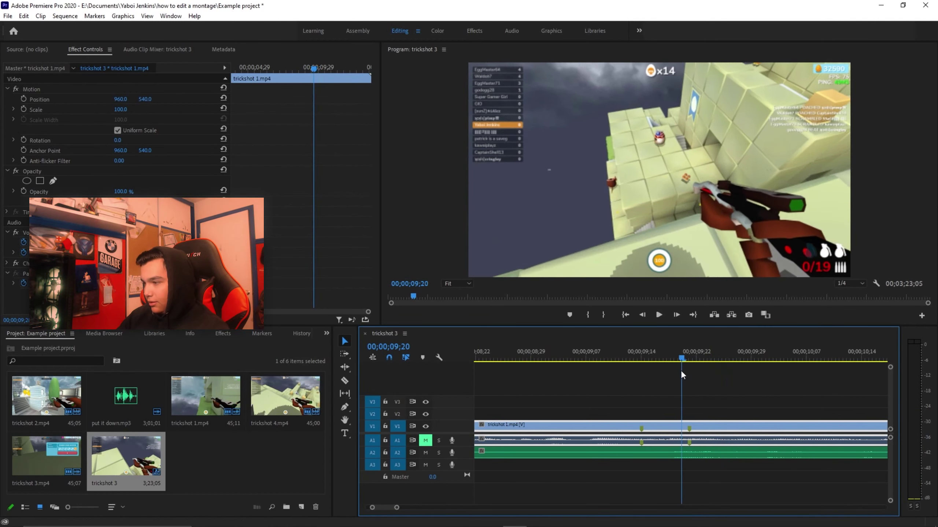
mouse_move(706, 430)
mouse_down()
mouse_move(697, 431)
mouse_move(698, 415)
mouse_up()
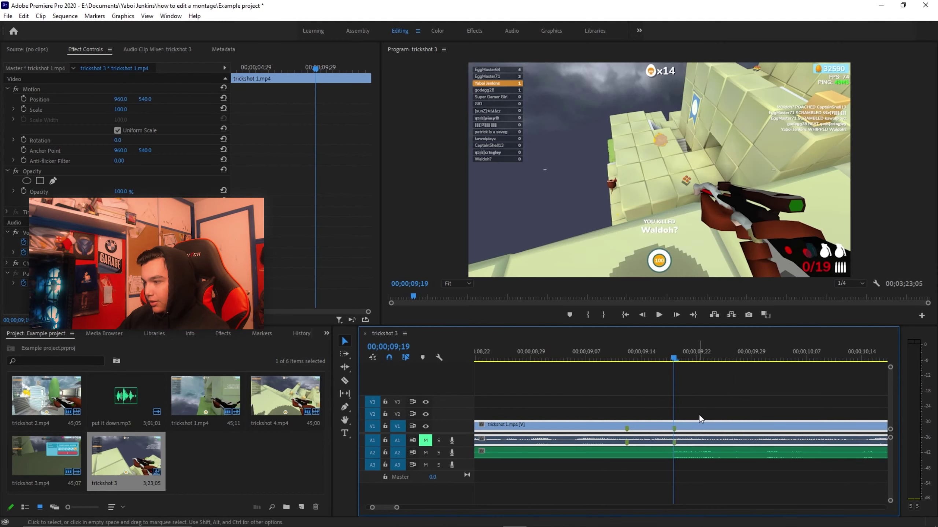
click(698, 400)
Play the sequence from before the trickshot 1 clip through its kill to check the hit against the beat
key(minus)
key(minus)
key(minus)
key(minus)
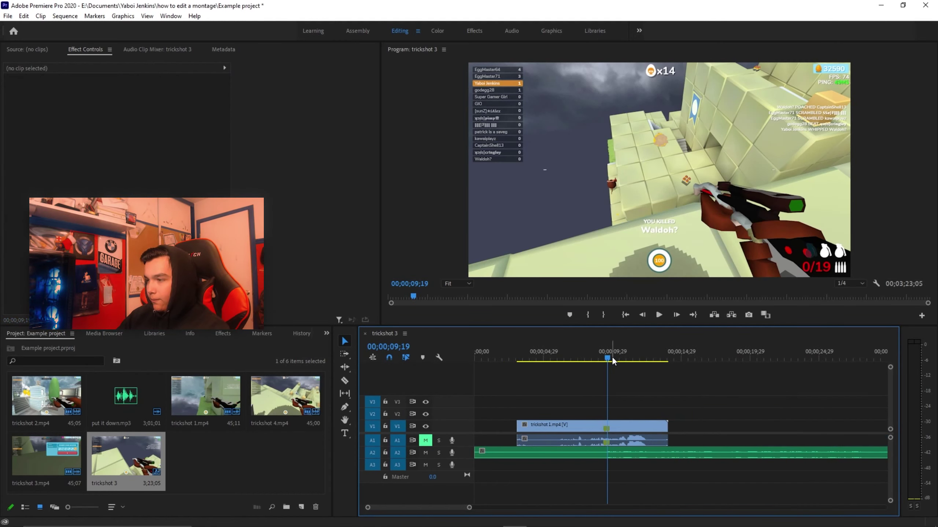
drag(612, 356, 500, 370)
key(space)
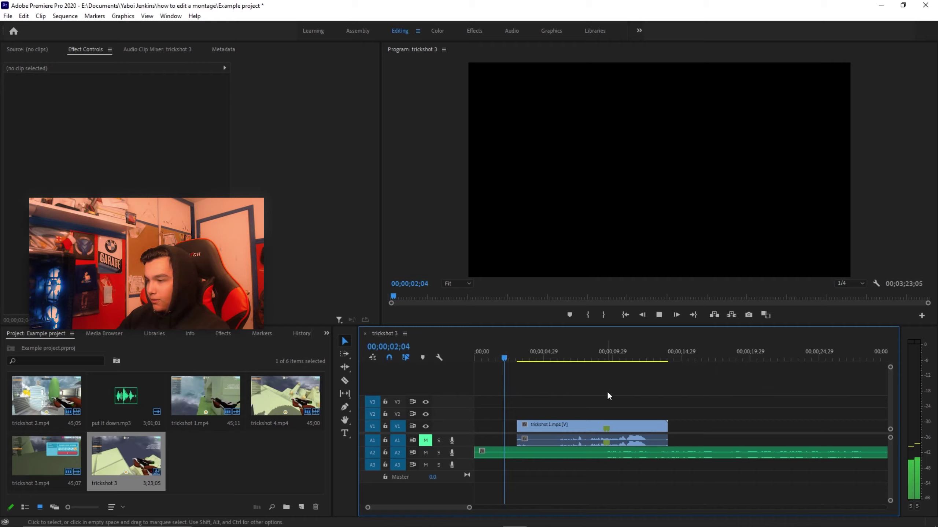
click(581, 357)
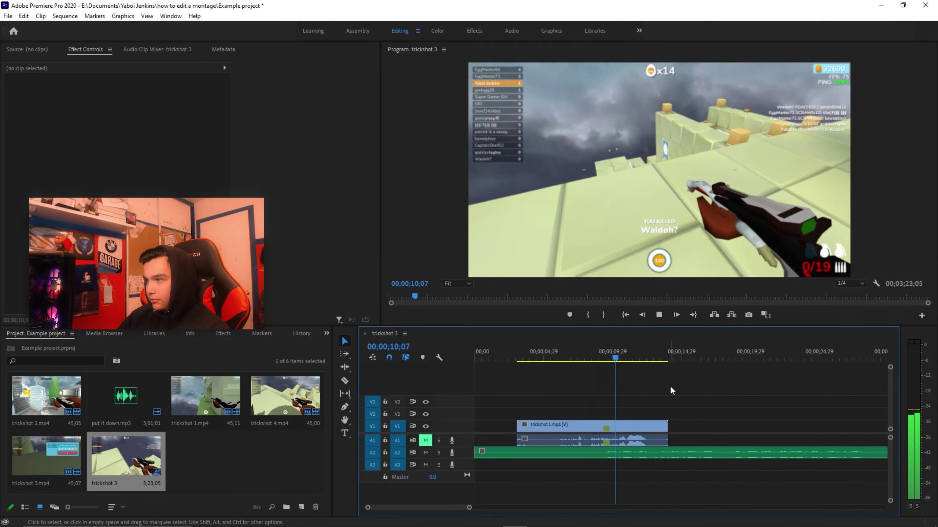
key(space)
key(equal)
key(minus)
key(minus)
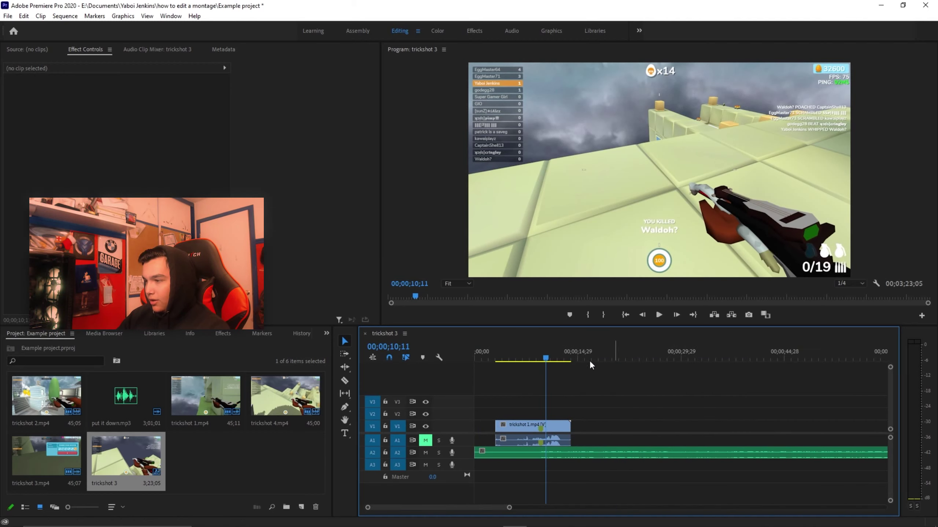
click(535, 355)
Line up the trickshot 2, 3 and 4 clips behind trickshot 1, aligning the trickshot 4 marker to 00;00;23;22
key(minus)
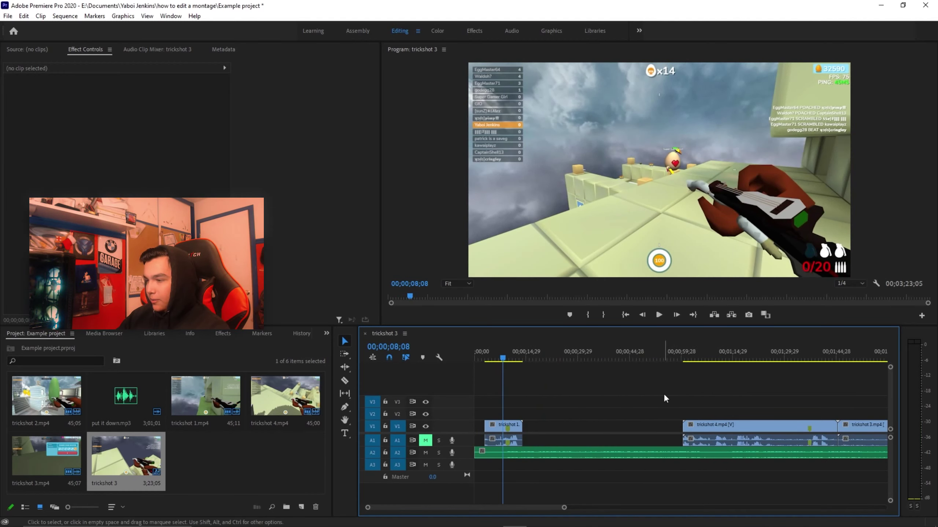
key(minus)
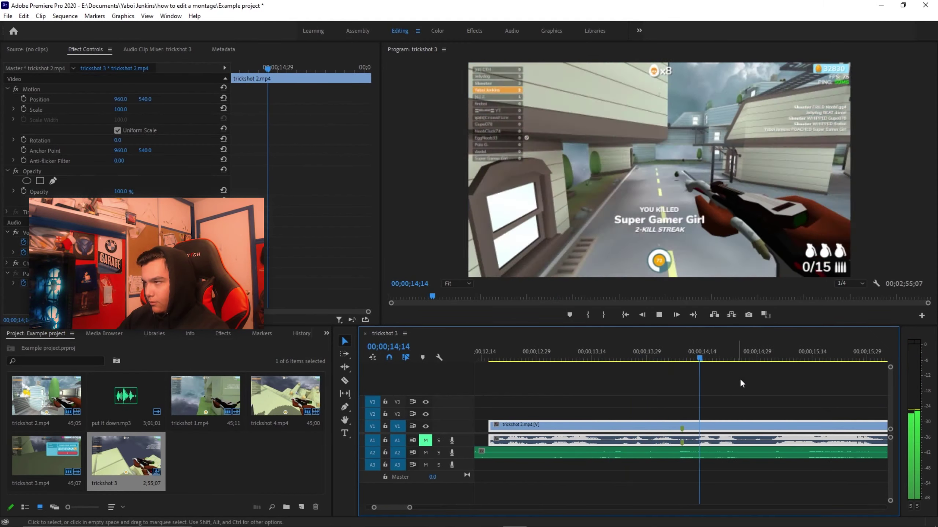
click(687, 360)
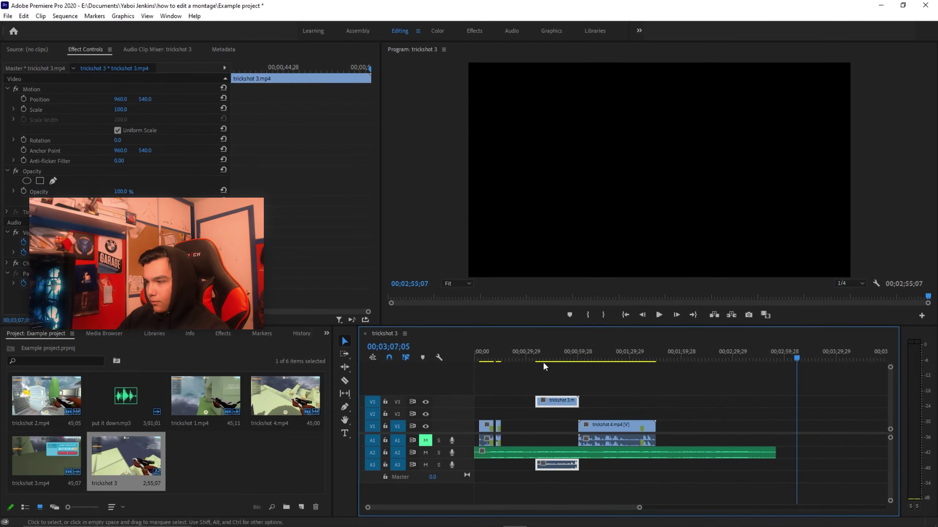
click(567, 353)
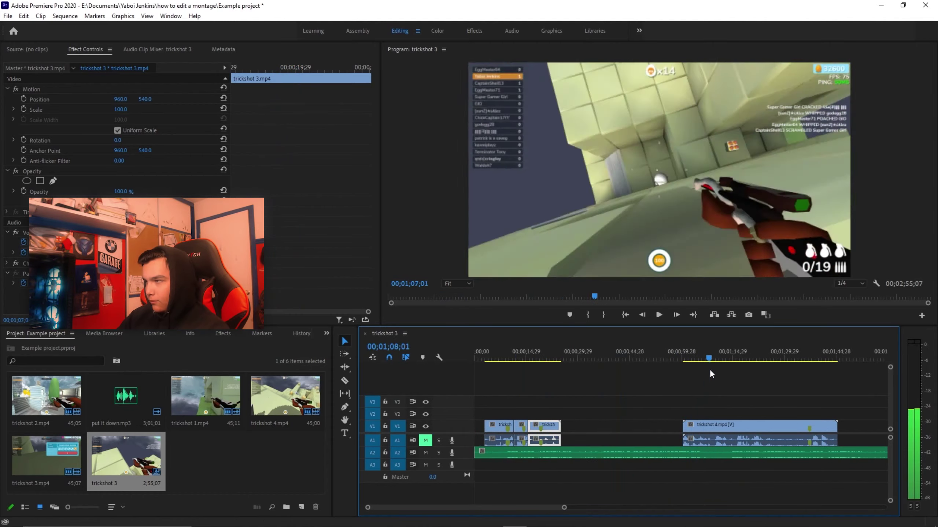
drag(709, 369, 786, 368)
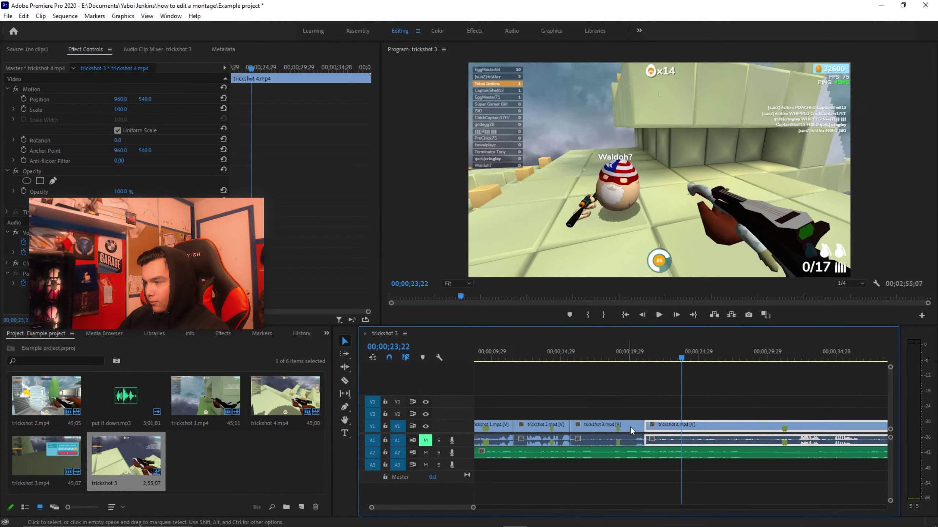
drag(748, 431, 668, 432)
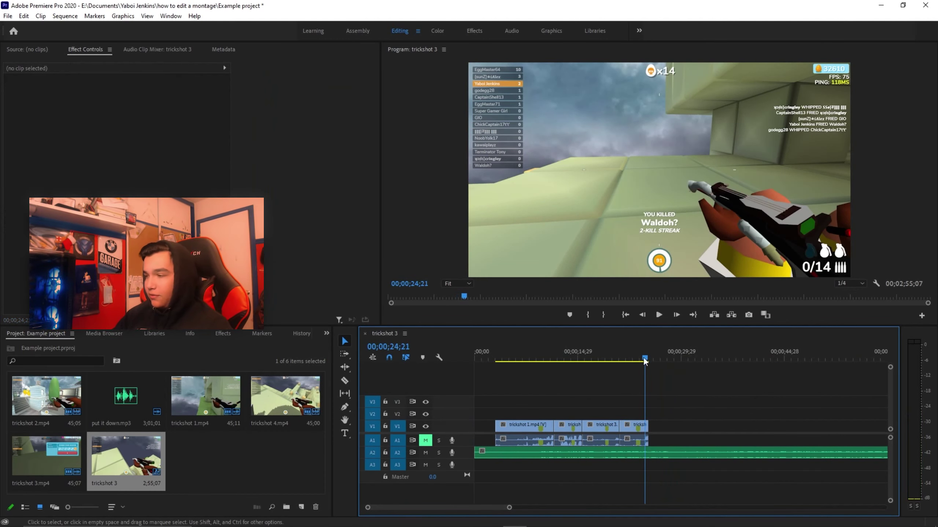
Play the four synced clips from 00;00;06;17 to 00;00;24;09 to check the hits against the song
drag(645, 360, 519, 385)
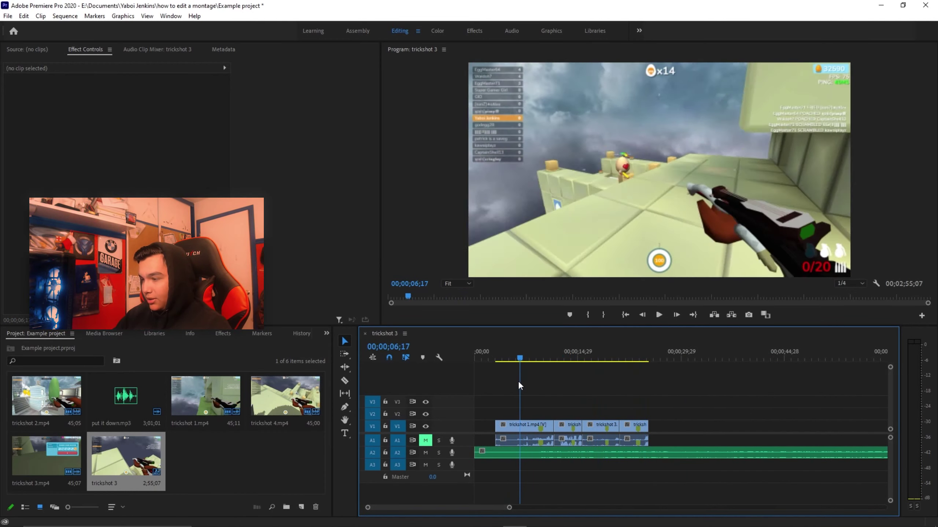
key(space)
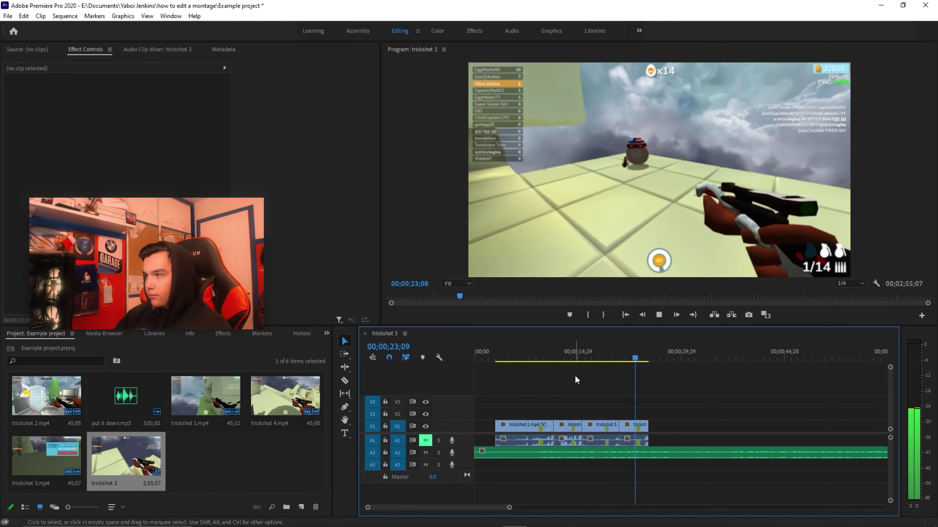
key(space)
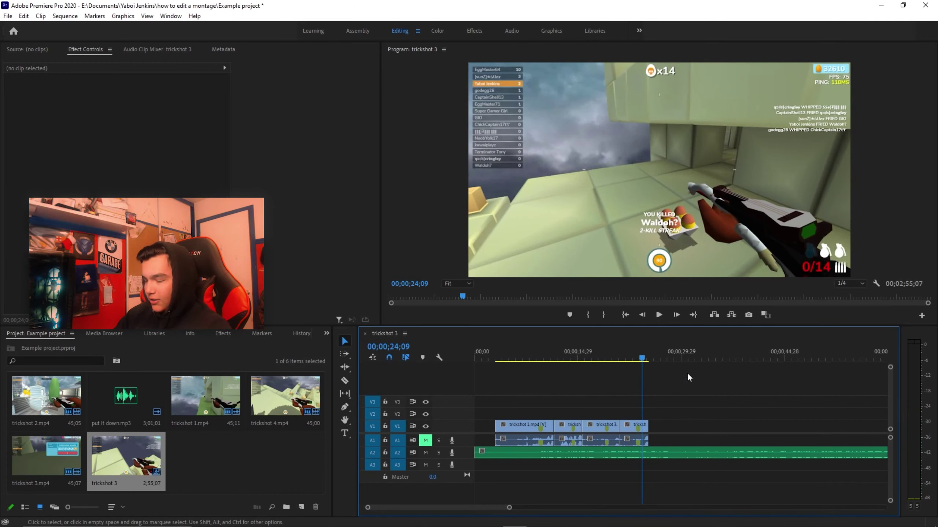
Scrub the trickshot 4 clip from its start at 00;00;21;01 to its marker at 00;00;23;22 to examine the shot
key(minus)
key(equal)
key(equal)
drag(661, 357, 651, 359)
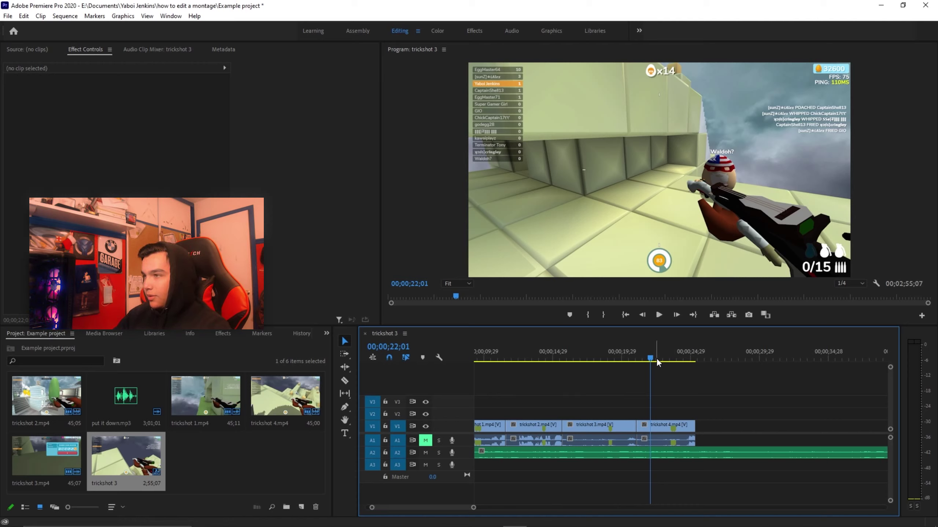
click(635, 360)
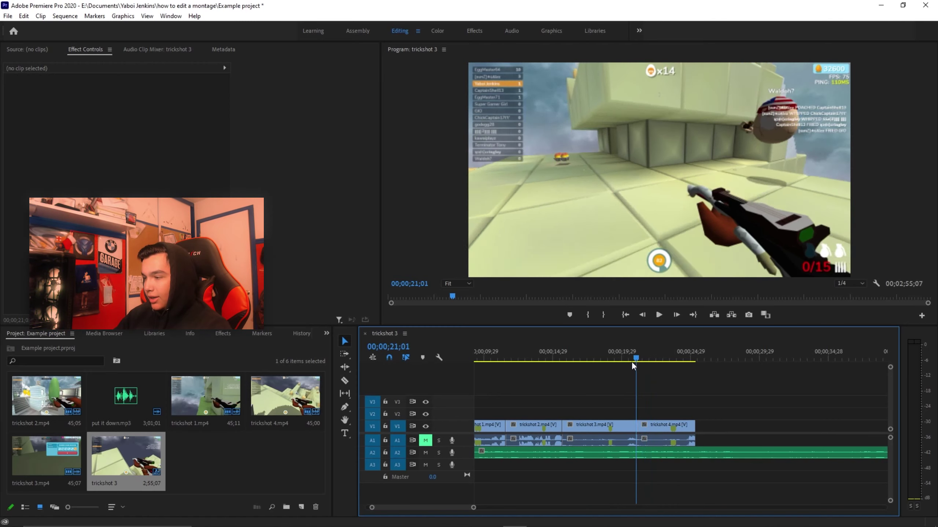
click(671, 360)
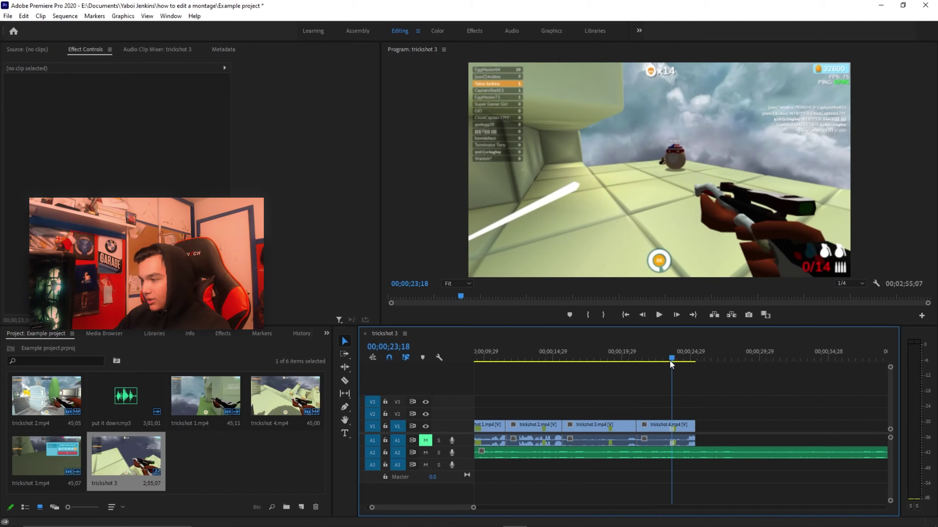
click(674, 362)
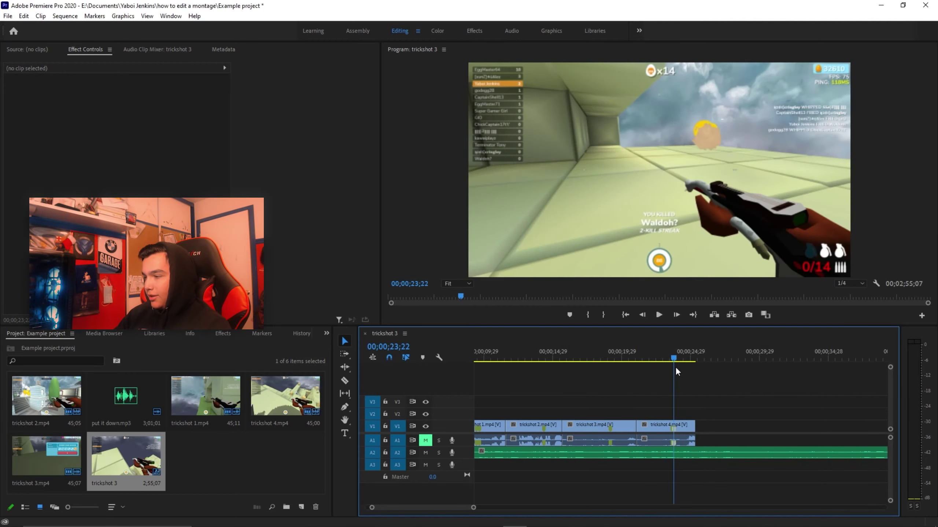
Place the playhead on the cut between trickshot 2 and trickshot 3 at 00;00;15;20 and review the clip layout
drag(676, 368, 562, 384)
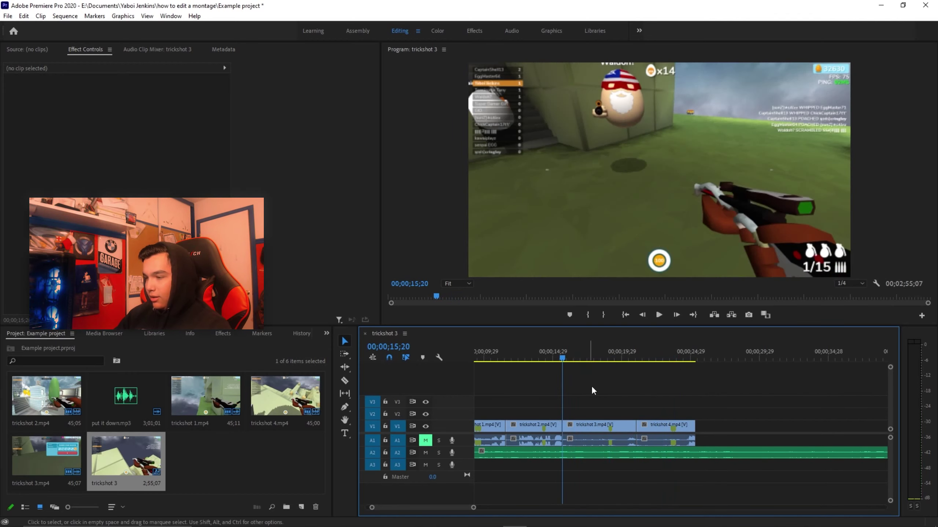
scroll(618, 392, down, 4)
scroll(619, 393, up, 2)
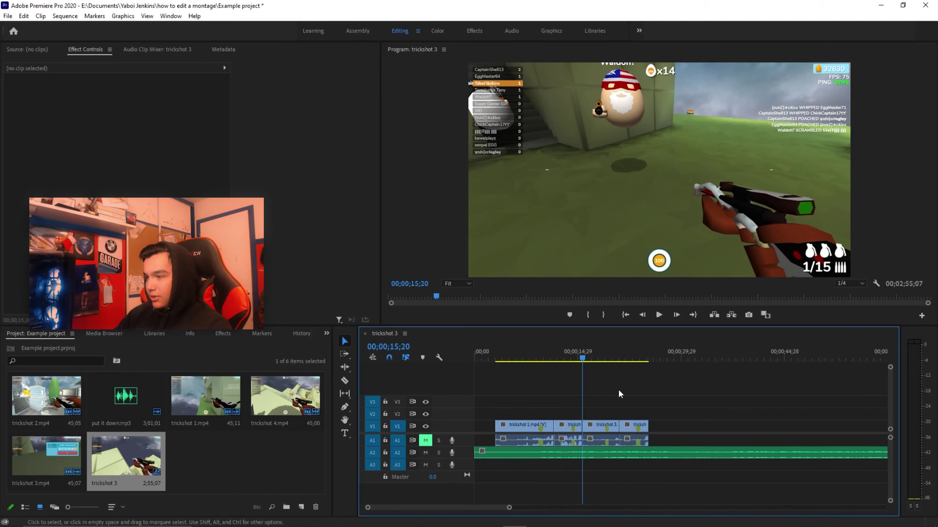
scroll(619, 390, up, 2)
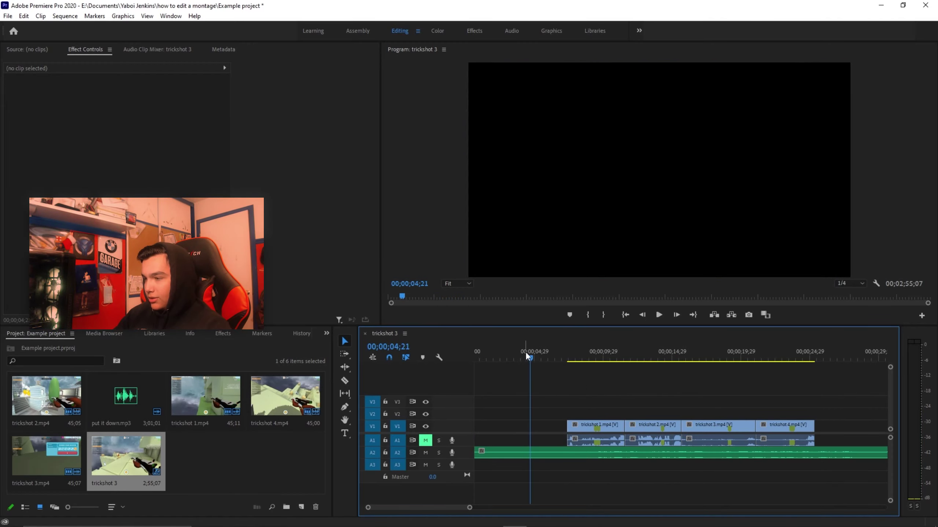
Play across the cut between the trickshot 2 and trickshot 3 clips, replaying it from about 00;00;14;09 to judge the flow
drag(526, 352, 674, 381)
key(space)
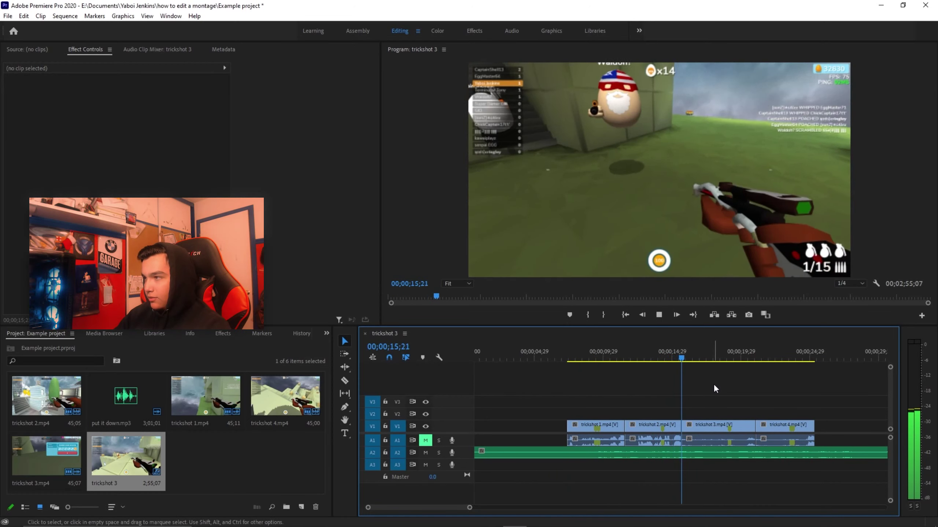
drag(696, 356, 668, 362)
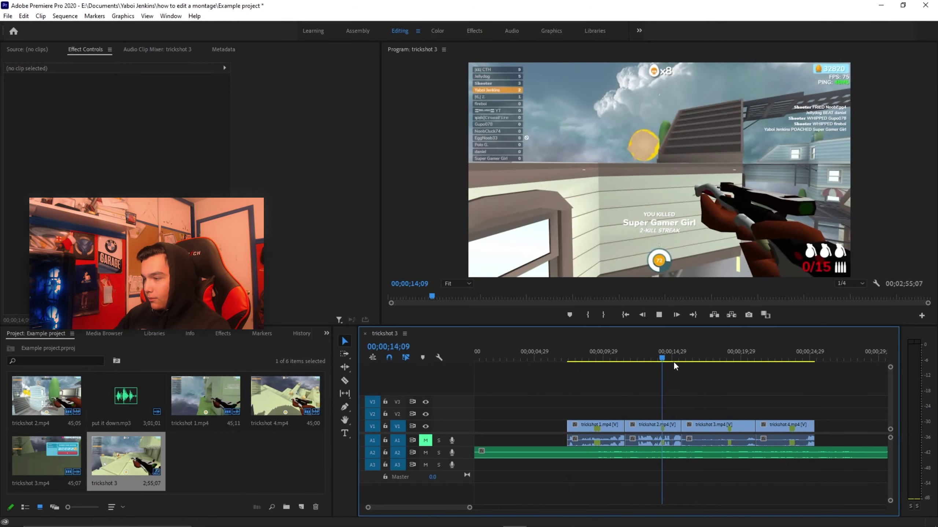
key(space)
key(space)
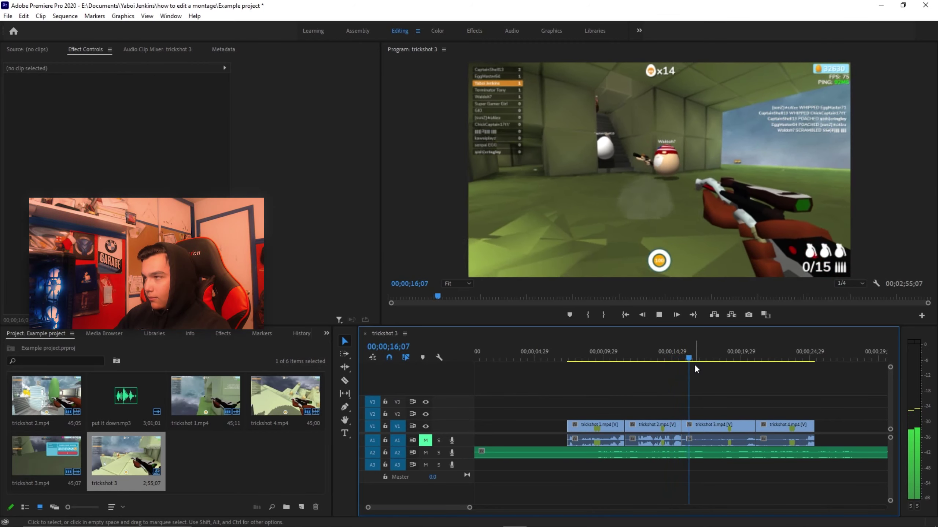
Examine the cut between trickshot 2 and trickshot 3 at 00;00;15;20 and the clips around it
key(equal)
key(equal)
key(equal)
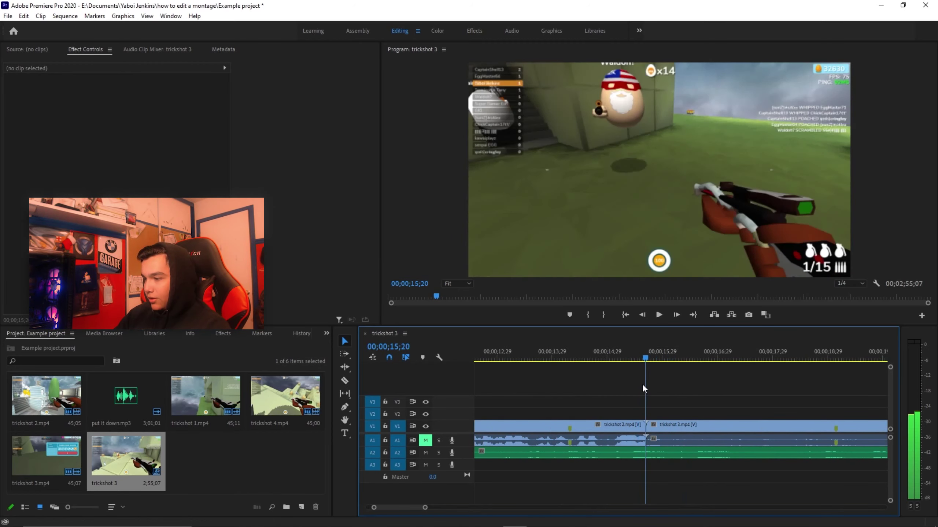
key(minus)
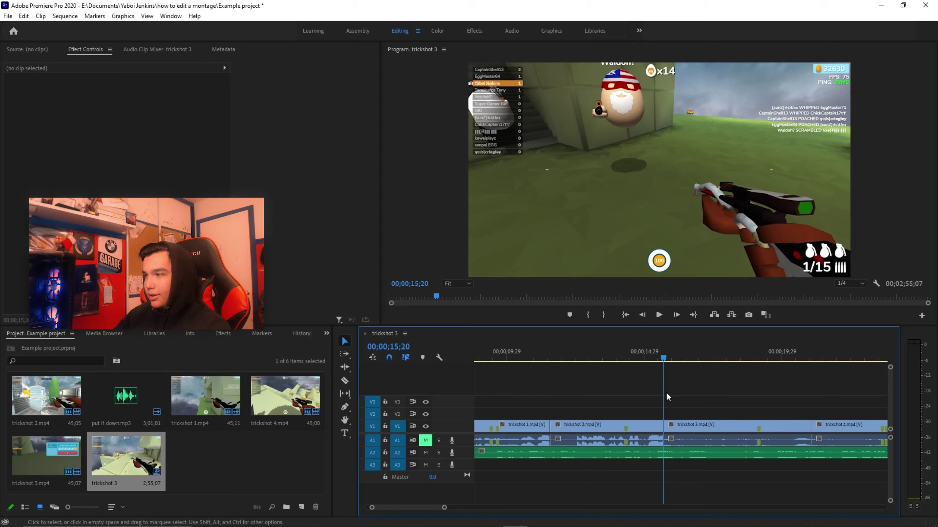
key(minus)
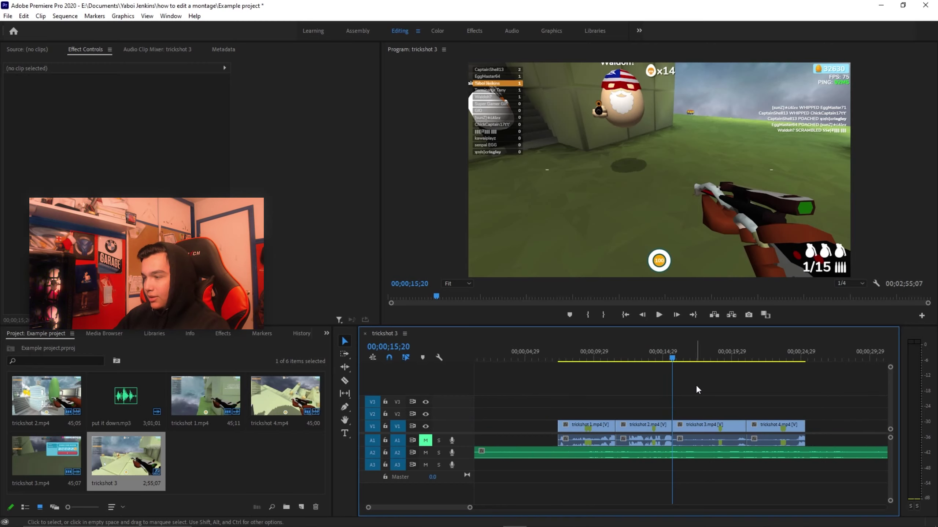
key(minus)
key(equal)
key(equal)
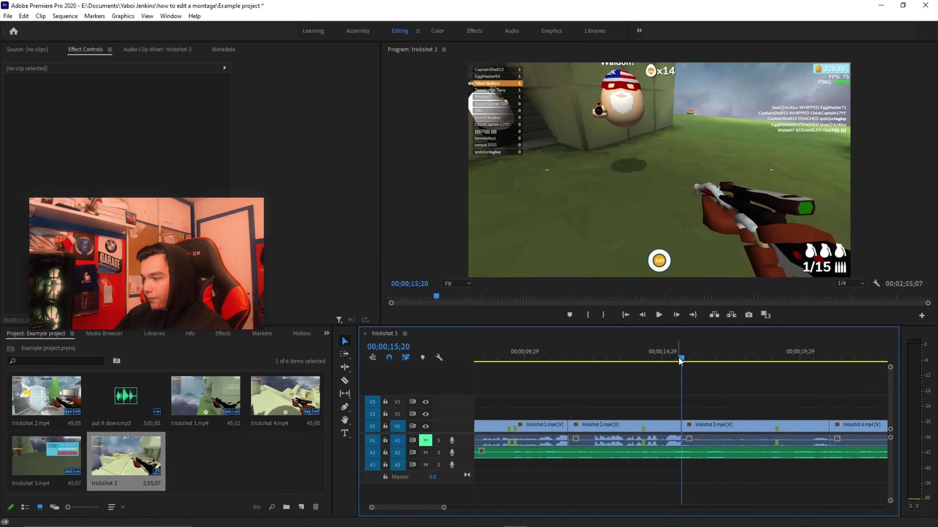
Review trickshot 1 from 00;00;09;12, move its cut with trickshot 2 to 00;00;10;25, and trim trickshot 3's end to 00;00;20;06
drag(678, 357, 508, 385)
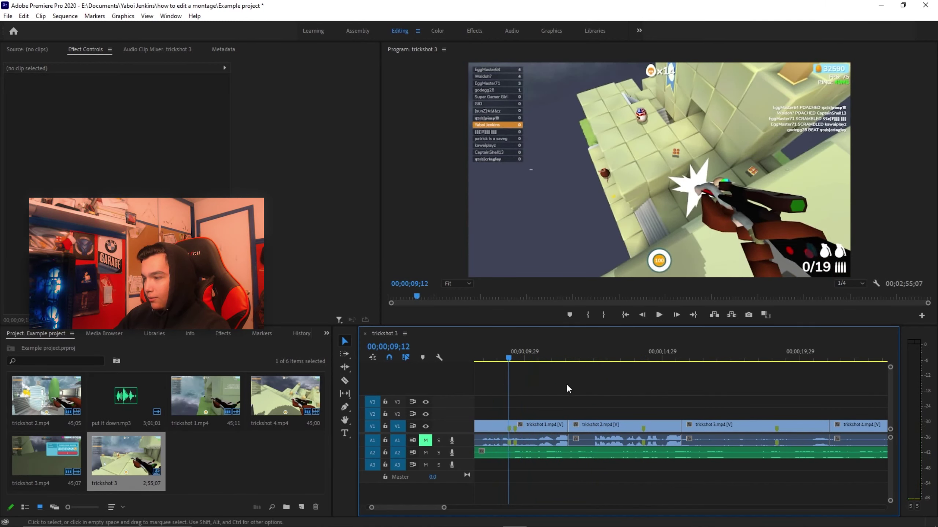
key(minus)
key(space)
key(equal)
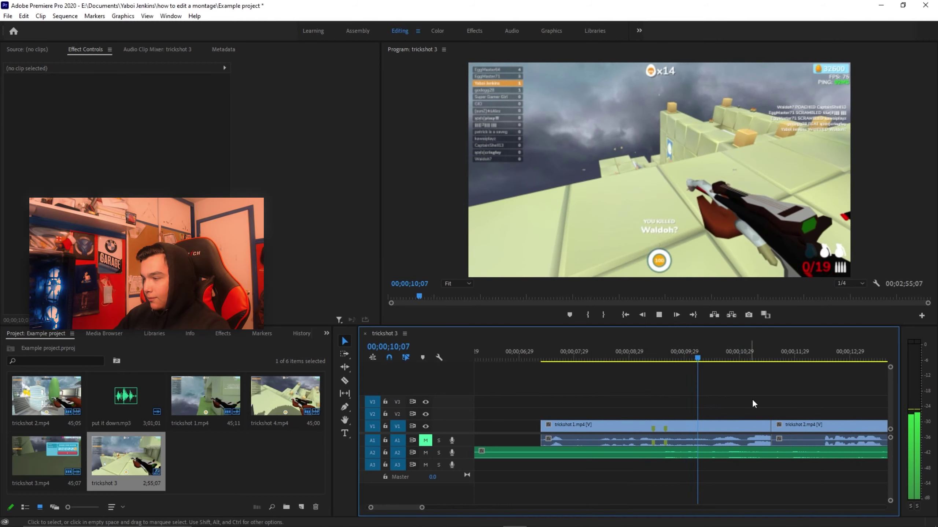
drag(775, 356, 730, 355)
drag(771, 426, 736, 429)
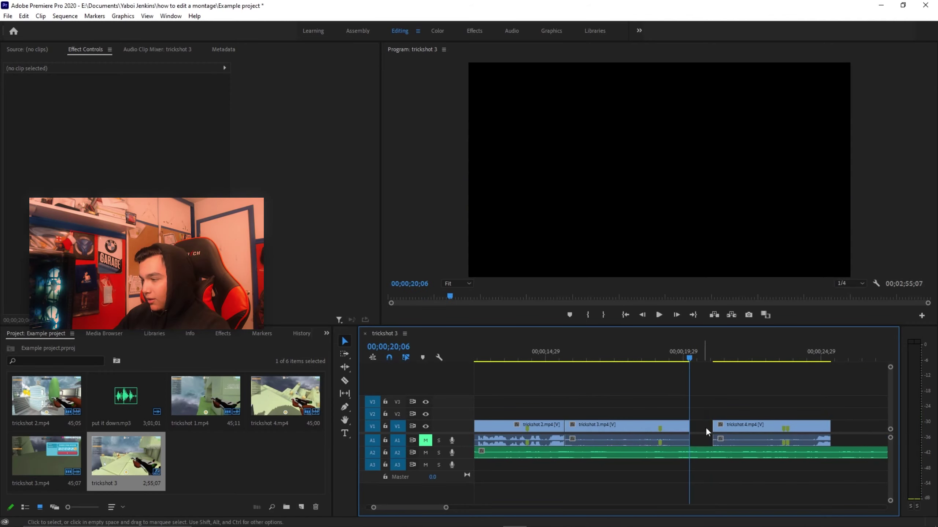
Try to close the gap by moving the trickshot 4 clip back against the end of trickshot 3 at 00;00;20;06
drag(723, 429, 700, 430)
key(equal)
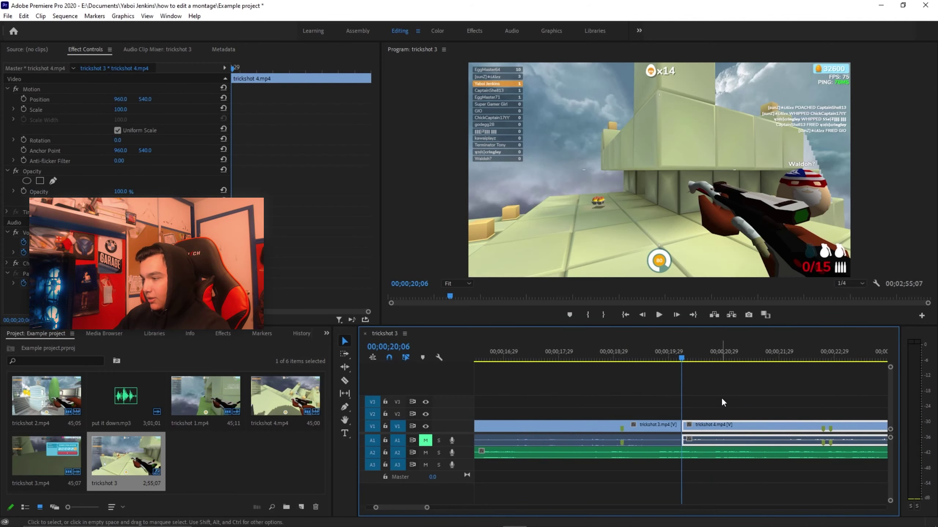
click(628, 358)
drag(634, 363, 735, 382)
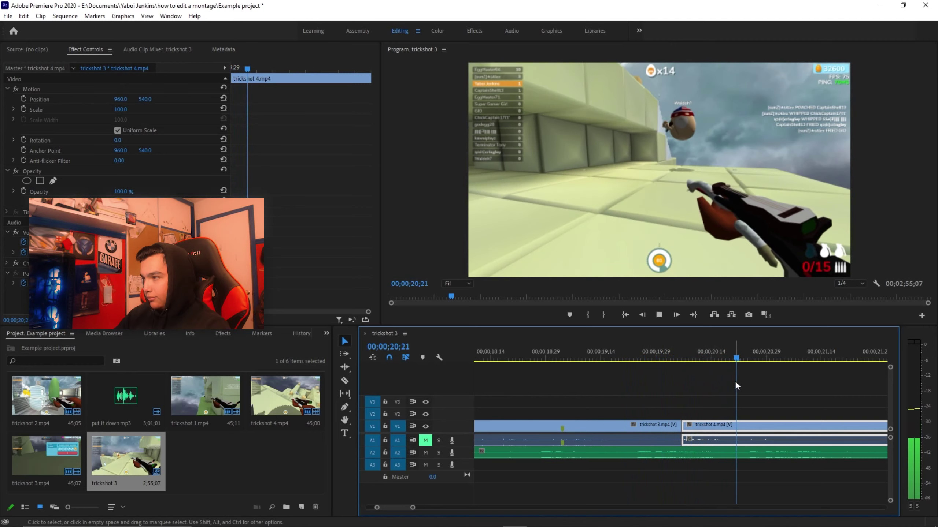
click(697, 409)
key(ctrl+z)
Extend the start of the trickshot 4 clip back to the end of trickshot 3 at 00;00;20;06 and play through its shot
drag(774, 429, 682, 429)
click(731, 357)
click(646, 359)
key(space)
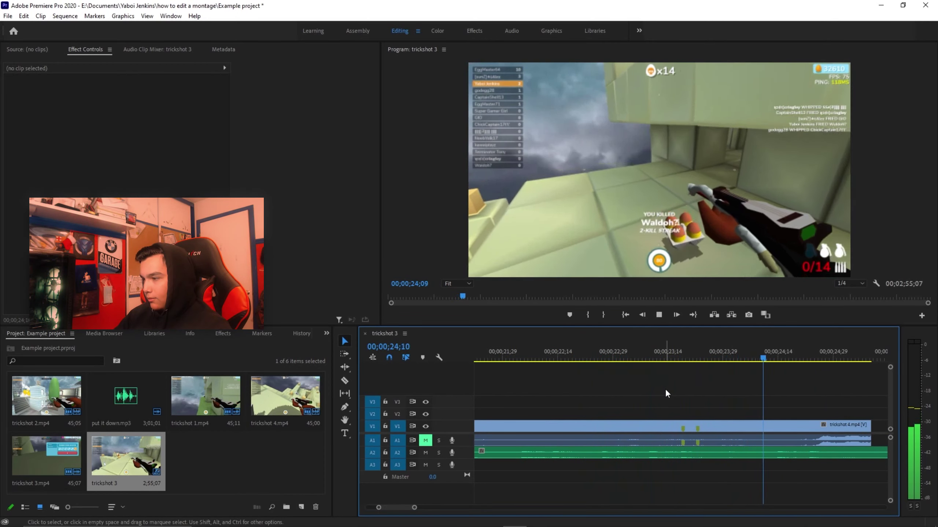
key(space)
Go back to the start of trickshot 1 at 00;00;07;11 and scrub to its shot at 00;00;09;19
key(minus)
key(minus)
key(minus)
key(minus)
drag(652, 359, 530, 365)
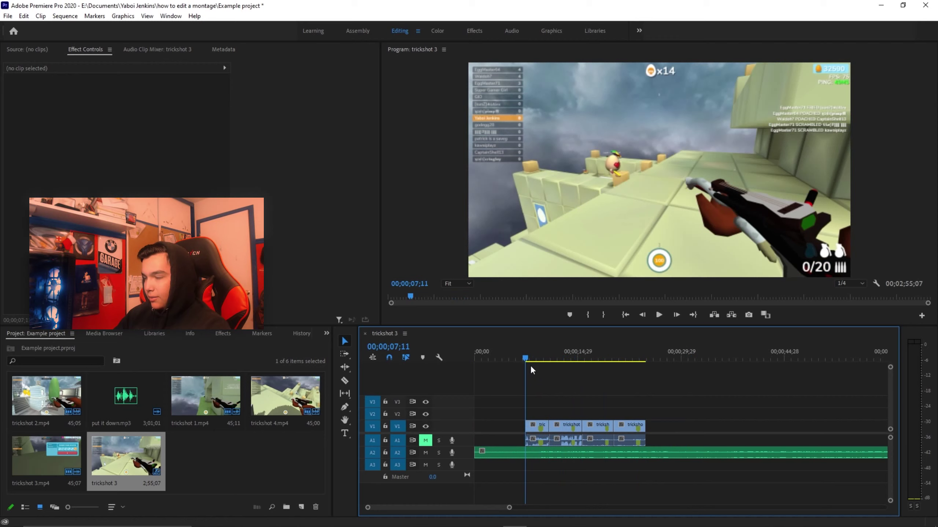
key(equal)
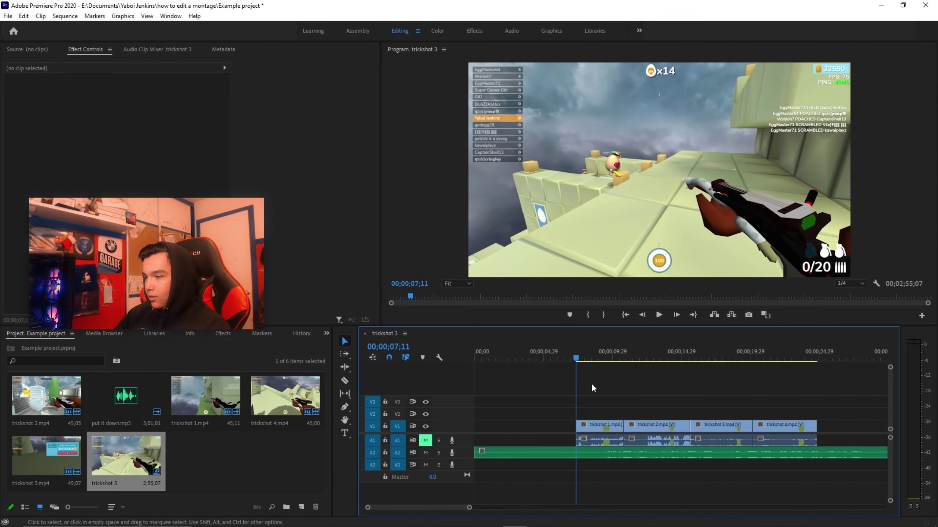
drag(575, 353, 607, 361)
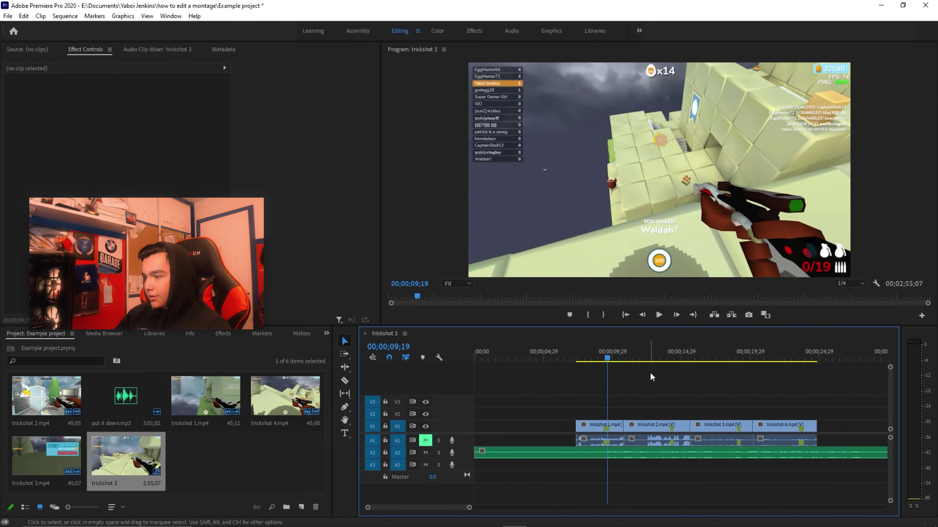
Place the playhead on the cut between trickshot 1 and trickshot 2 at 00;00;10;25 and save the project
key(equal)
key(equal)
key(Down)
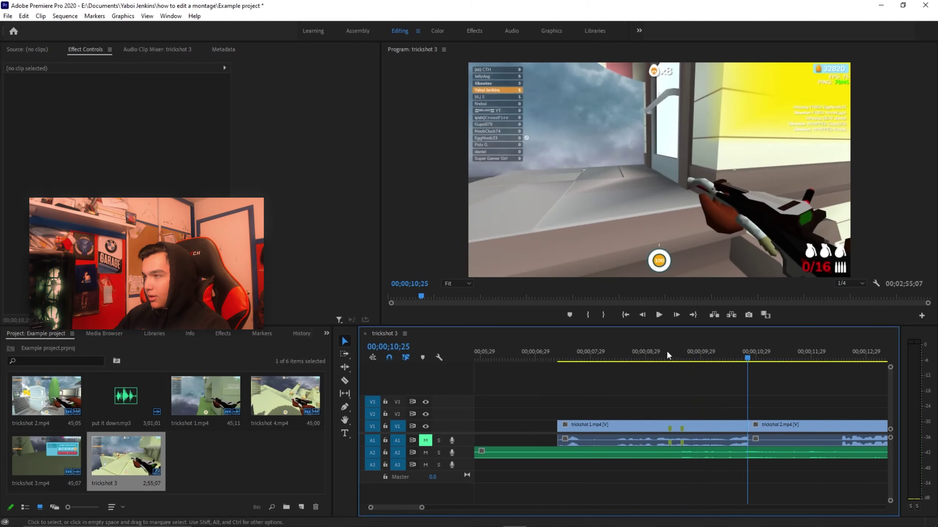
key(minus)
key(ctrl+s)
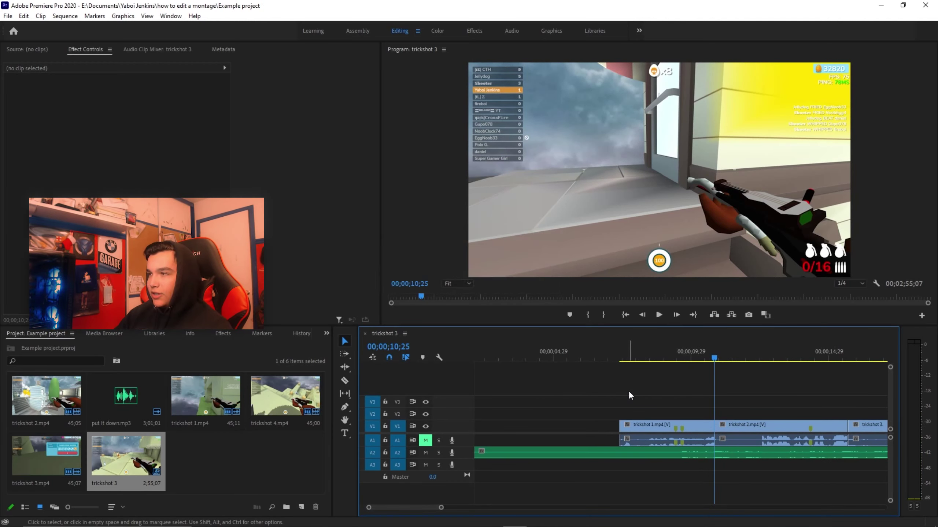
Switch to the Effects workspace and browse the Orange83.com Transition pack #3 presets
key(alt+shift+5)
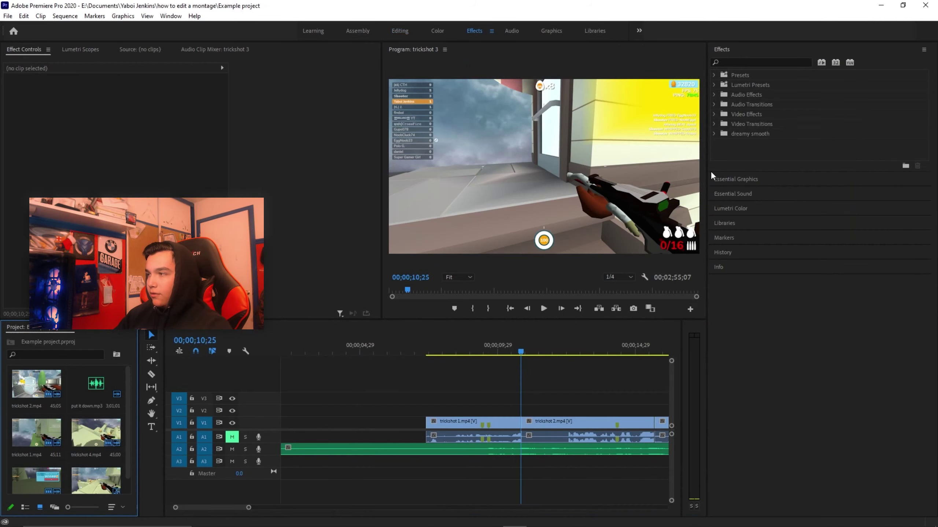
click(714, 75)
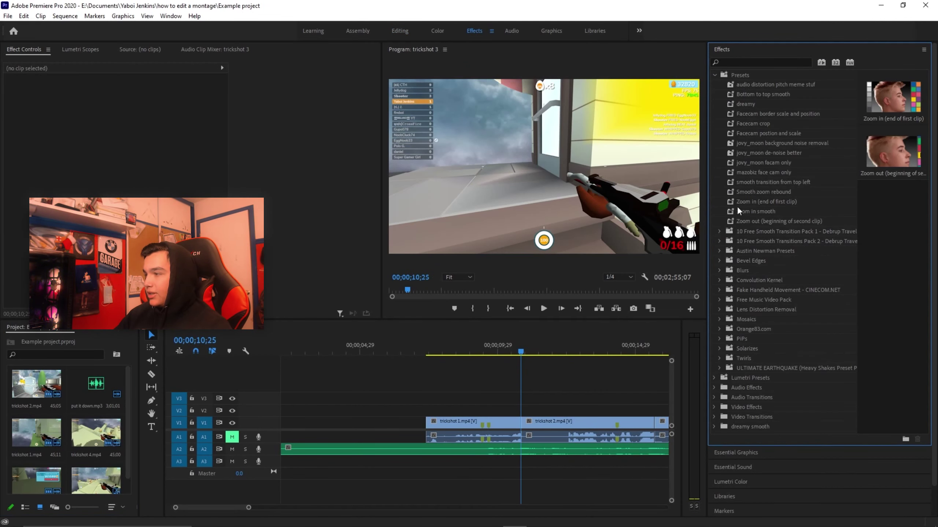
click(719, 328)
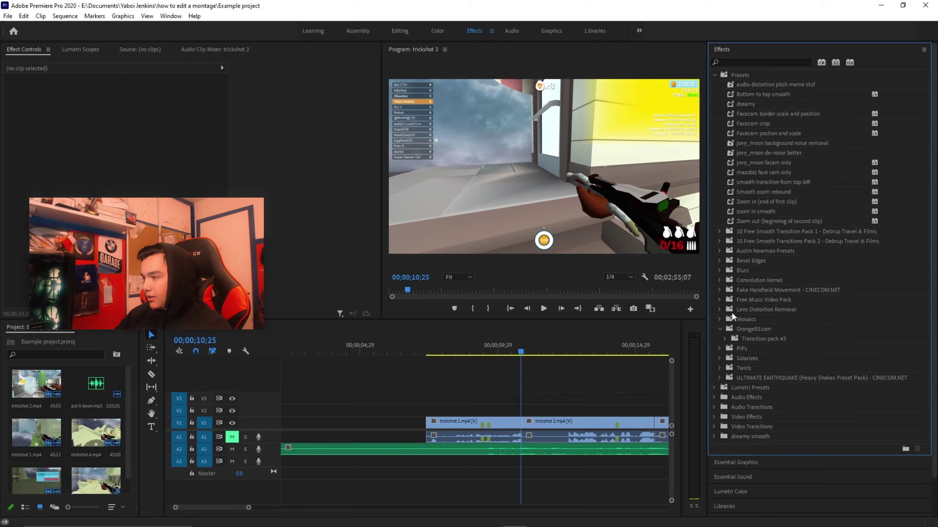
click(725, 339)
scroll(731, 338, down, 2)
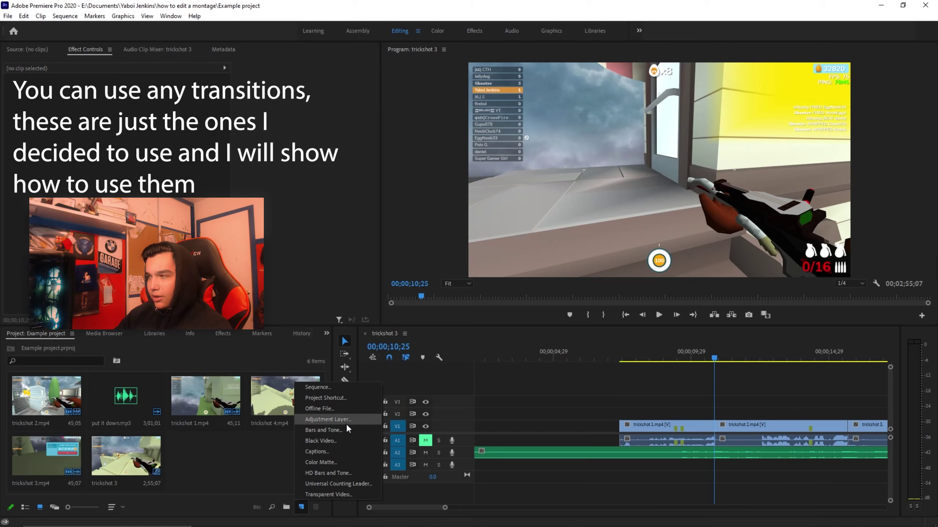
Create an adjustment layer and place it on track V2, starting at the cut between trickshot 1 and trickshot 2
click(339, 420)
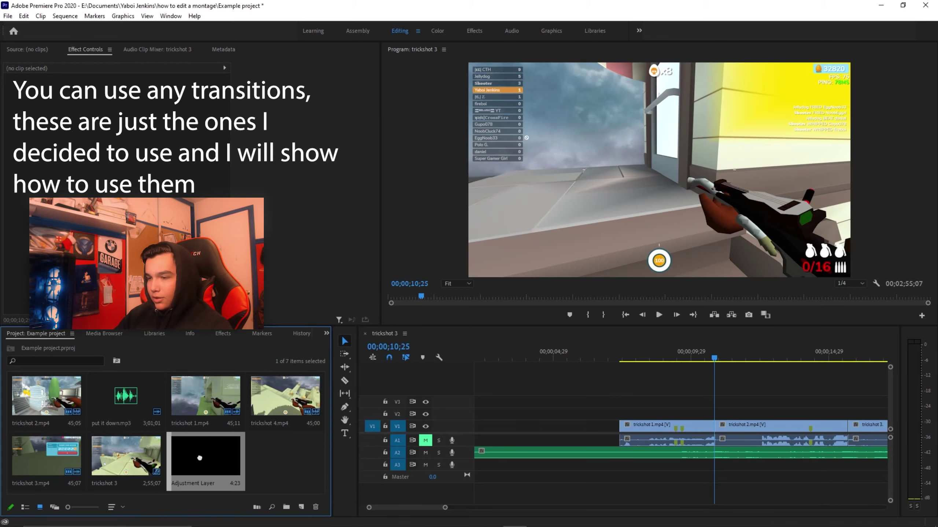
drag(205, 458, 715, 413)
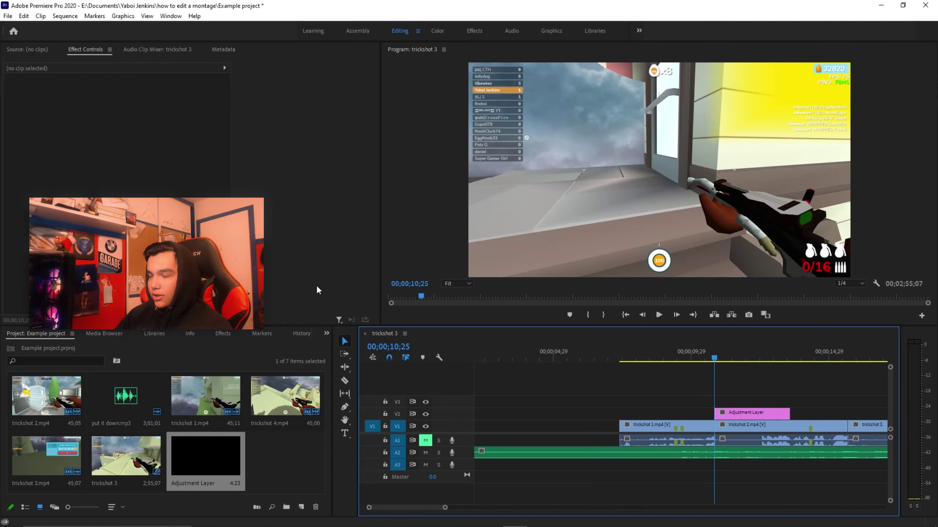
click(300, 508)
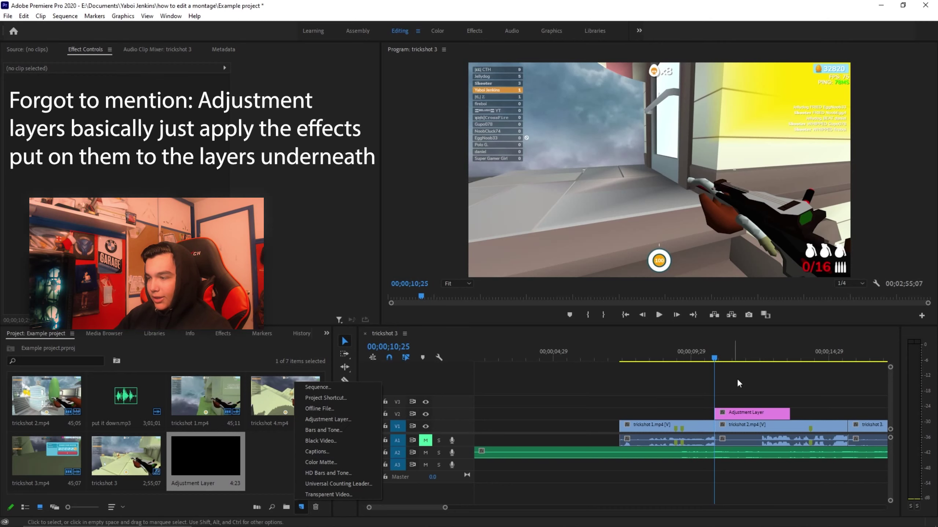
click(718, 372)
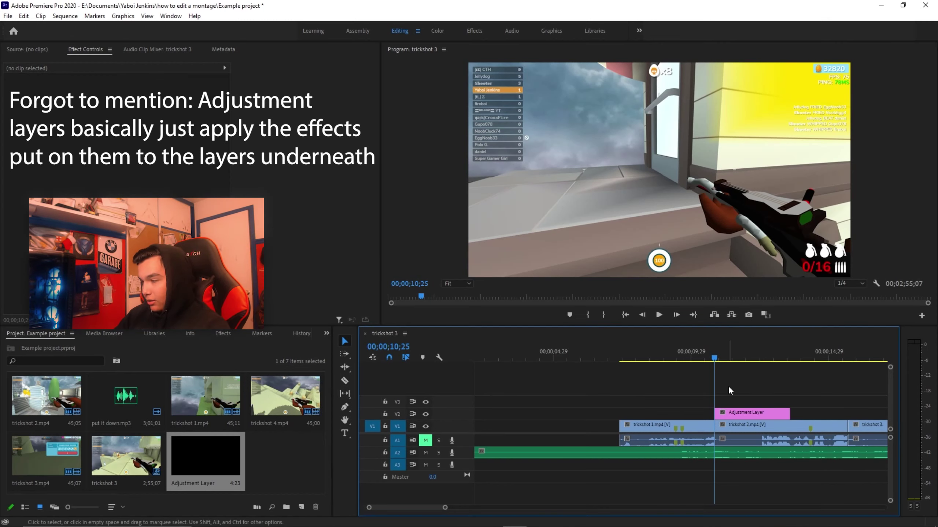
Place the playhead eight frames before the cut between trickshot 1 and trickshot 2, at 00;00;10;17
key(=)
key(=)
key(=)
key(=)
key(=)
key(=)
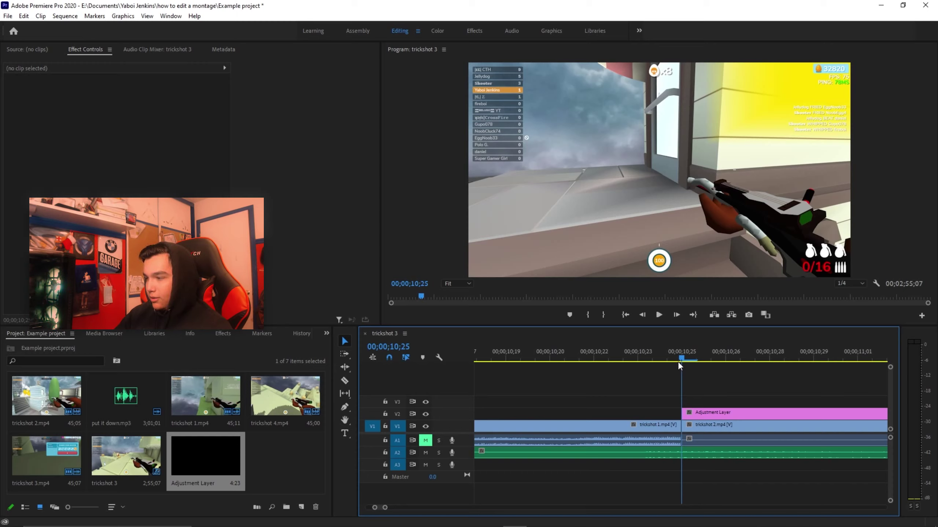
key(Left)
key(Left)
key(Left)
key(Left)
key(Left)
key(Left)
key(Left)
key(Left)
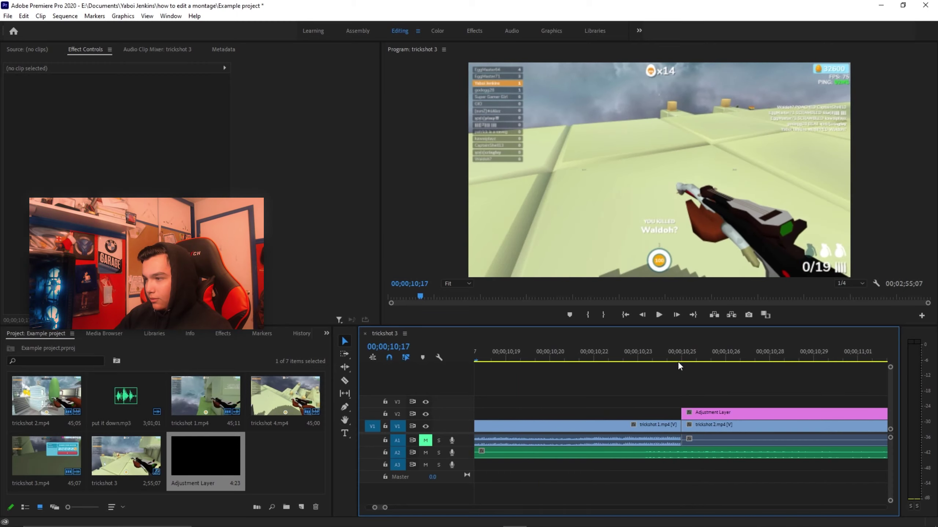
key(minus)
key(minus)
key(minus)
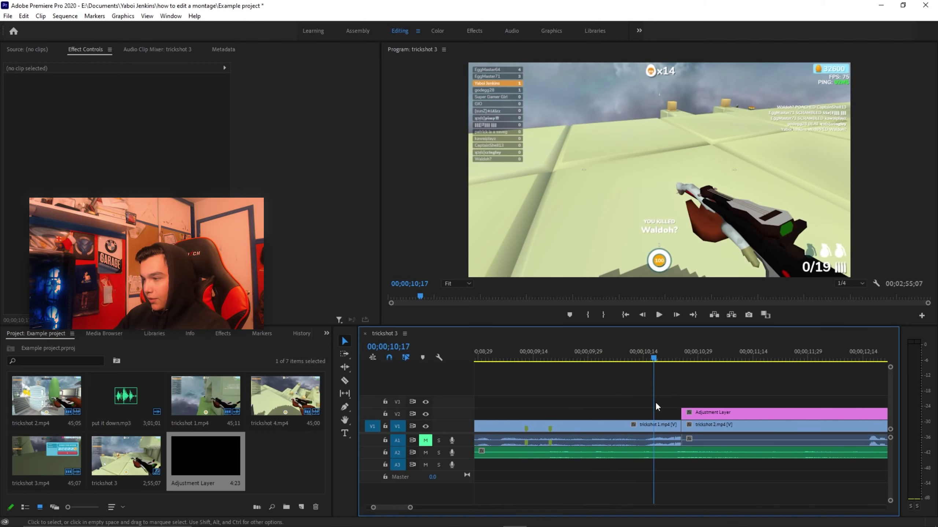
Step frame by frame between 00;00;10;17 and the trickshot 1–2 cut to check the eight-frame distance
key(Right)
key(Right)
key(Right)
key(Right)
key(Right)
key(Right)
key(Right)
key(Right)
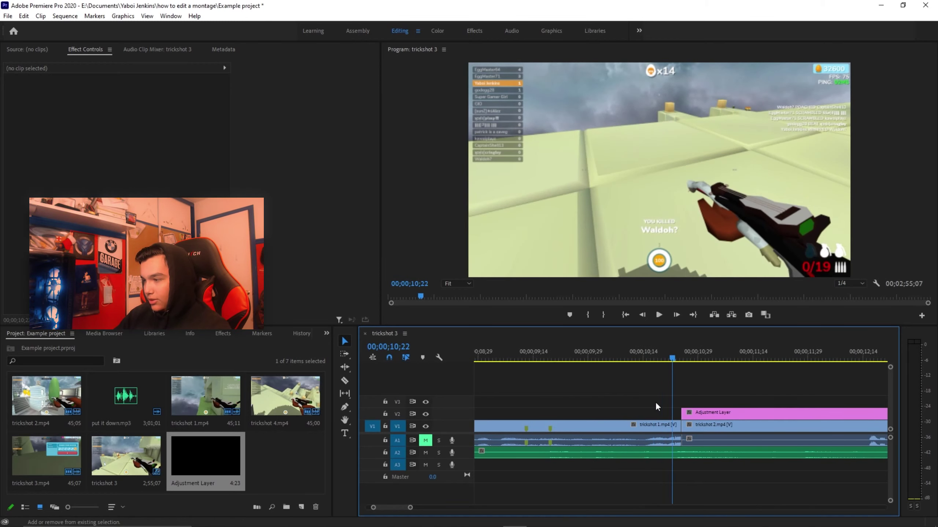
key(Left)
key(Left)
key(Left)
key(shift+Left)
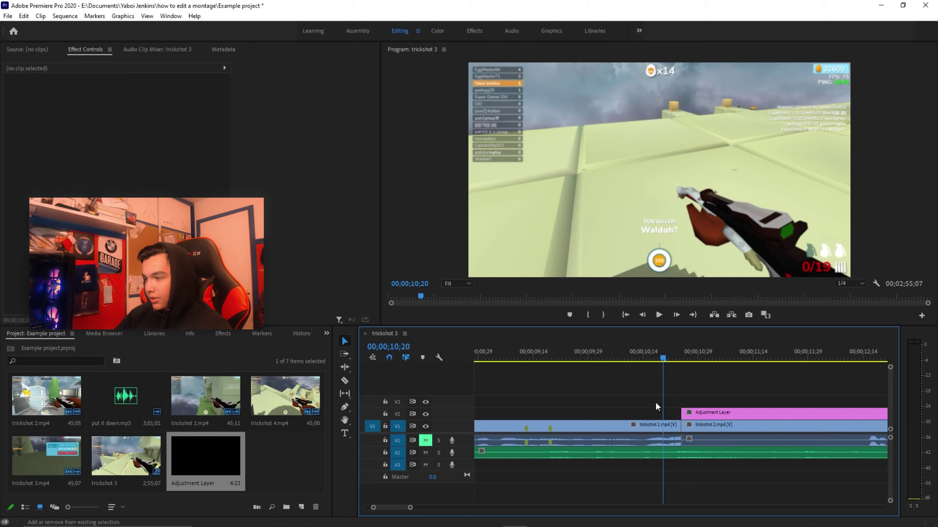
Extend the adjustment layer's start to 00;00;10;17 and trim its end to eight frames after the cut between the clips
drag(682, 413, 654, 413)
key(minus)
drag(759, 413, 688, 413)
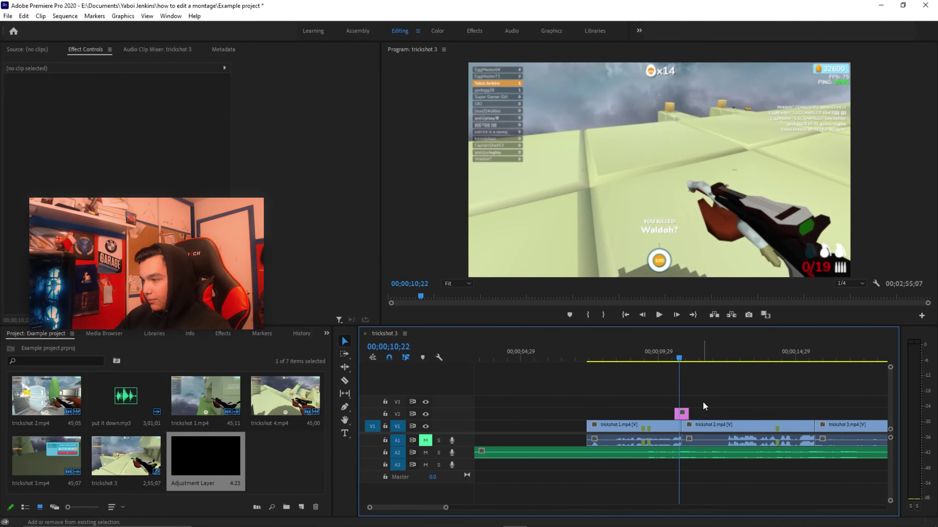
key(Down)
key(equal)
key(equal)
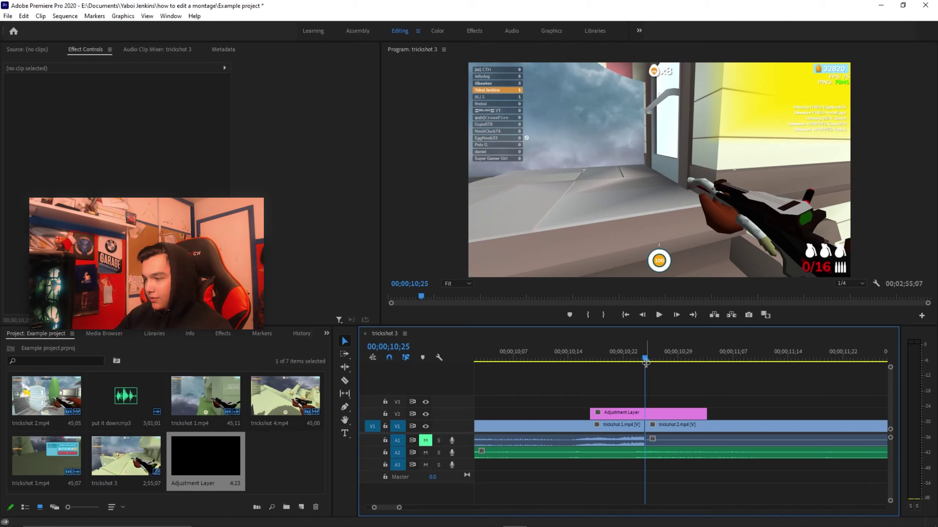
drag(646, 363, 674, 356)
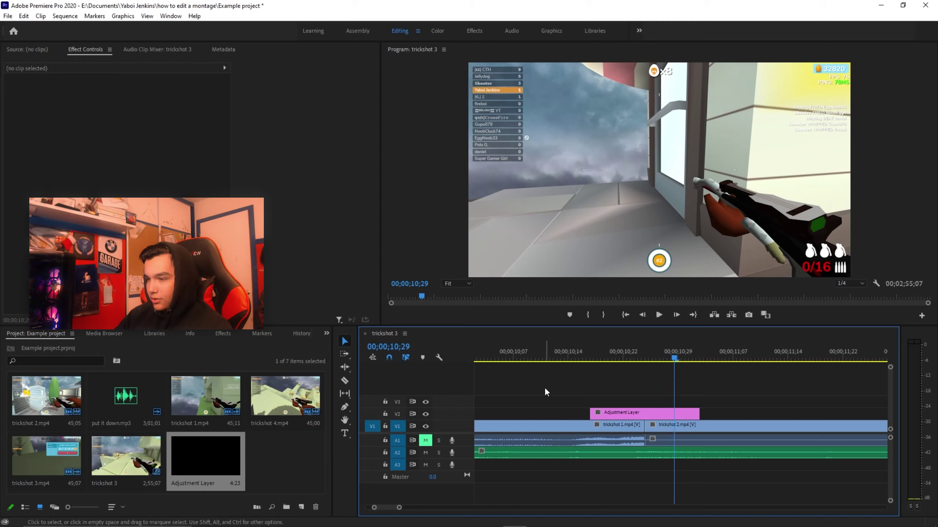
Split the trickshot 1 and trickshot 2 clips at the start and end of the adjustment layer with the Razor tool
key(c)
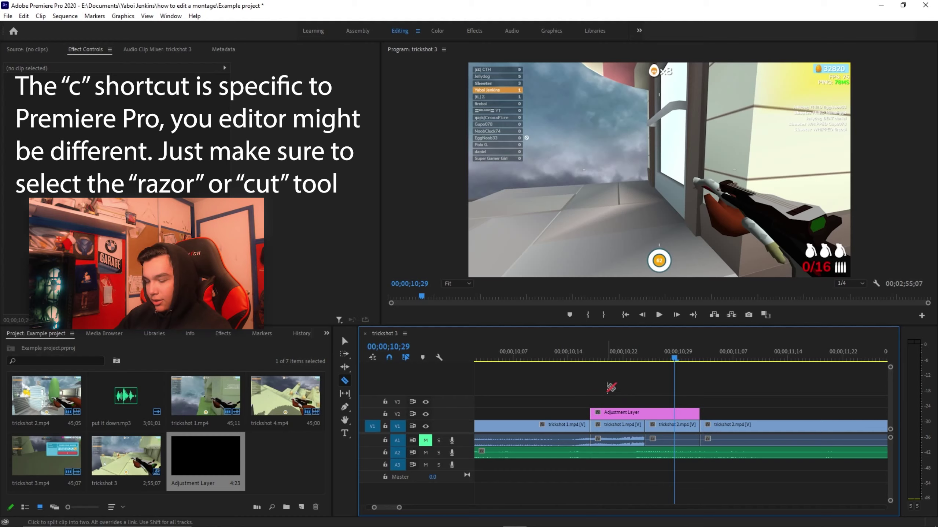
Apply the 1.Main preset from Transition pack #3 to the short trickshot 2 and trickshot 1 segments under the adjustment layer
key(v)
key(alt+shift+5)
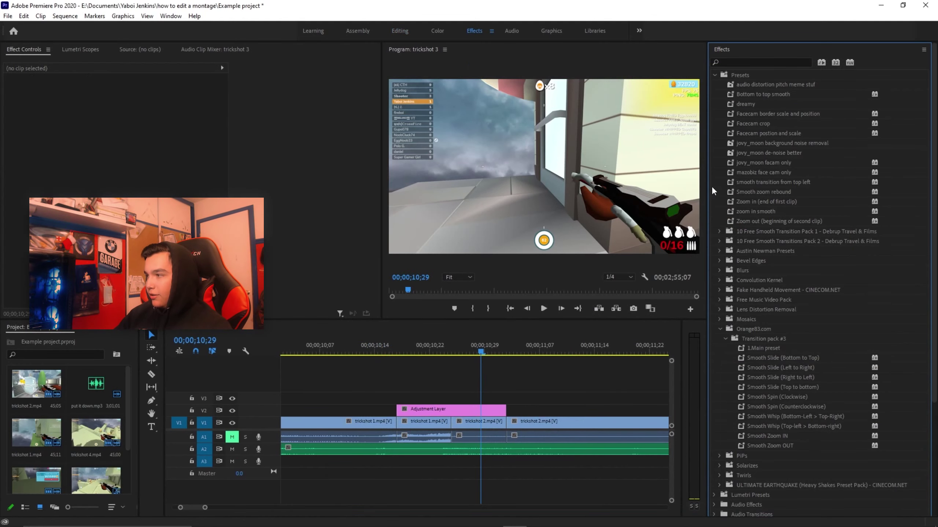
drag(763, 349, 484, 421)
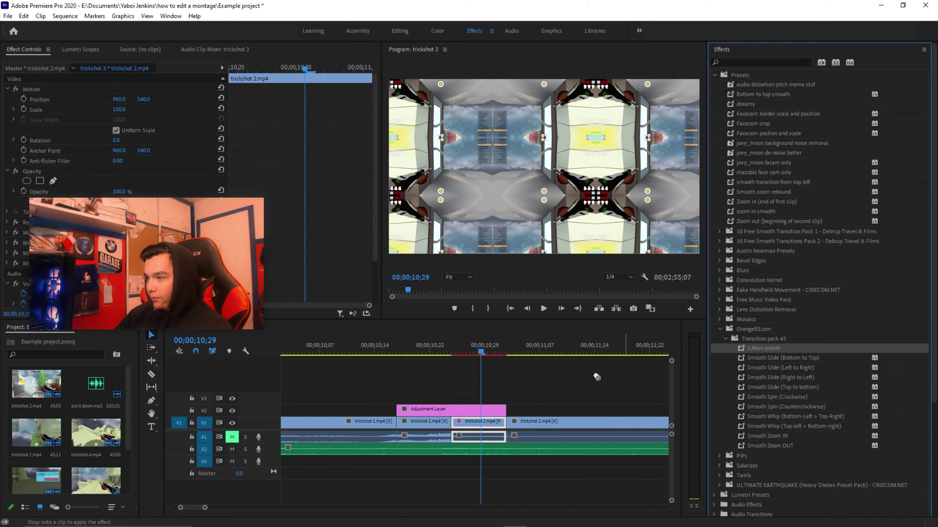
drag(420, 425, 420, 425)
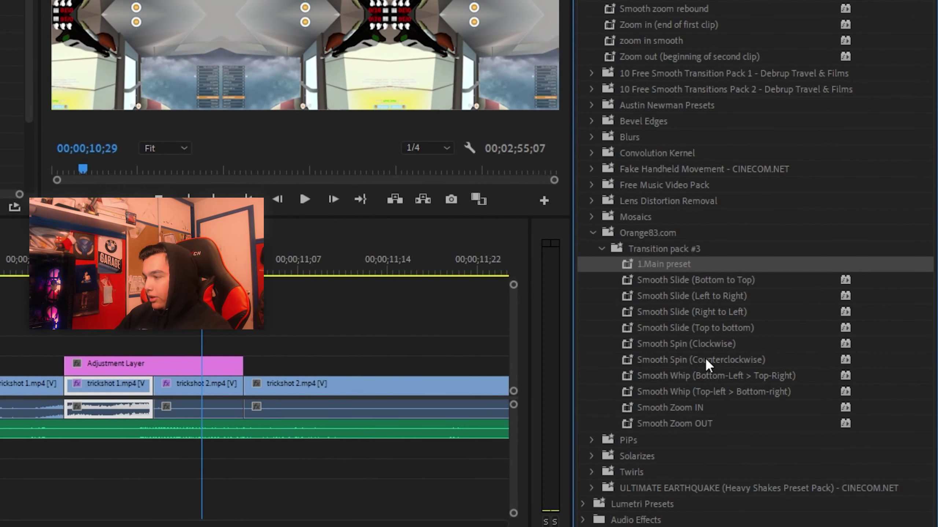
Apply the Smooth Spin (Clockwise) preset to the adjustment layer over the trickshot 1–2 cut and review the transition
drag(686, 344, 139, 367)
drag(473, 346, 393, 374)
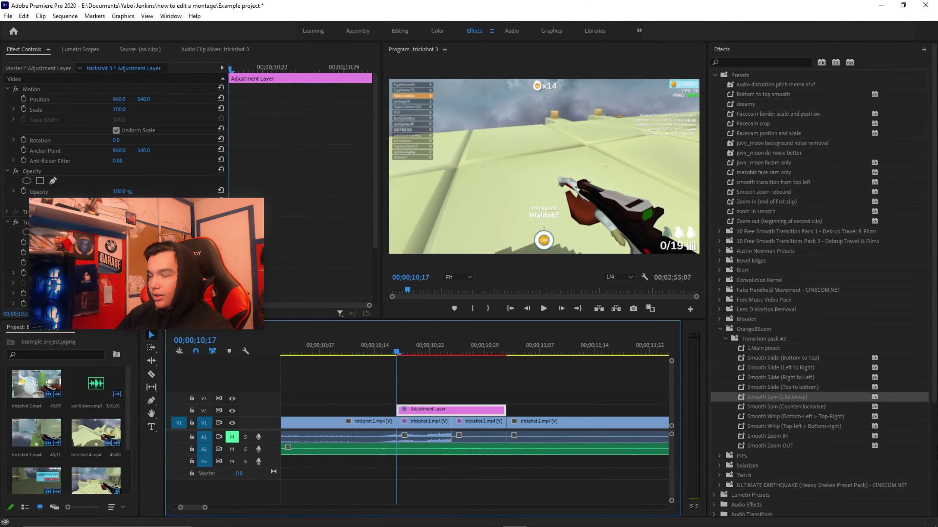
drag(376, 157, 375, 189)
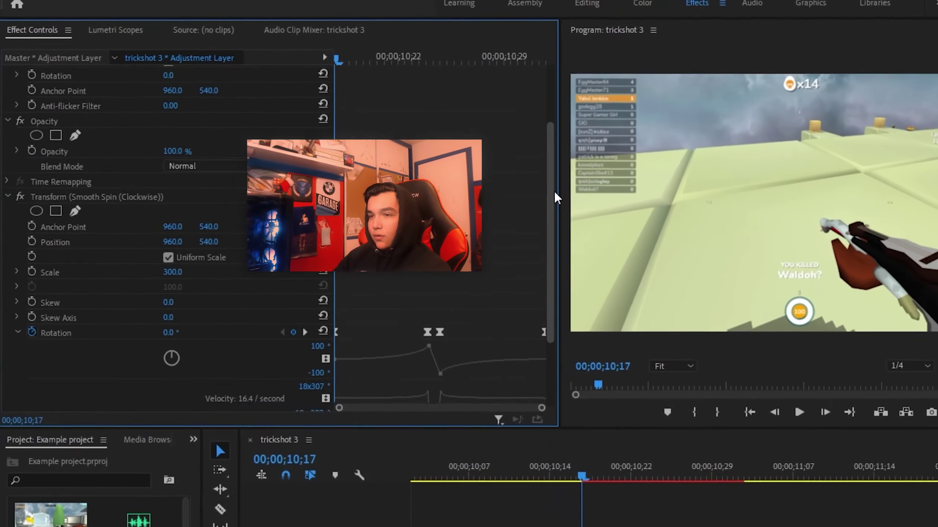
drag(686, 272, 683, 267)
drag(444, 53, 558, 78)
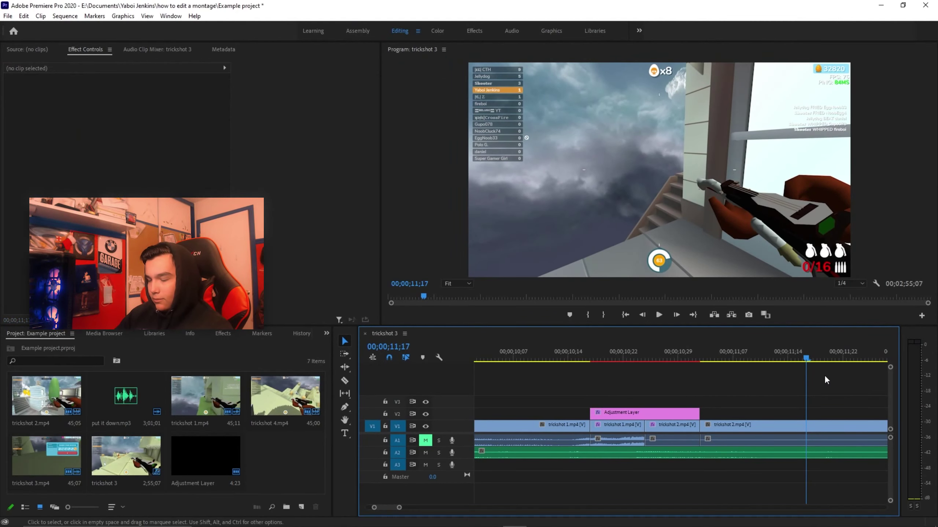
Save the project and place the playhead on the cut between trickshot 2 and trickshot 3, at 00;00;15;20
key(ctrl+s)
drag(789, 357, 531, 359)
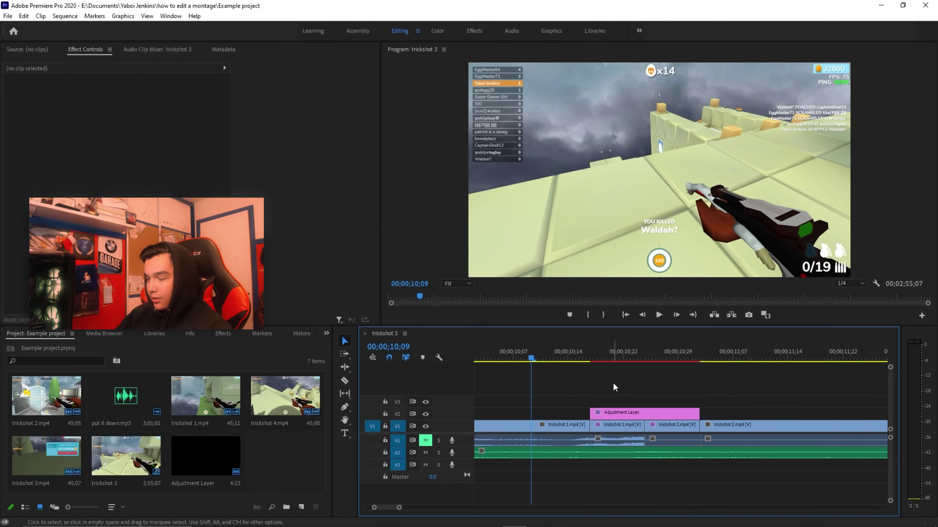
key(minus)
key(minus)
key(minus)
key(equal)
key(equal)
key(equal)
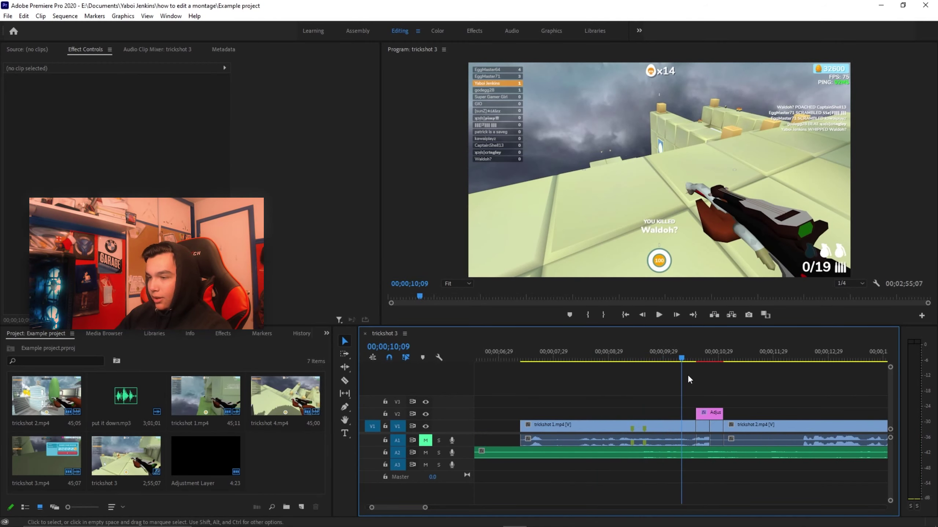
drag(696, 361, 731, 359)
key(equal)
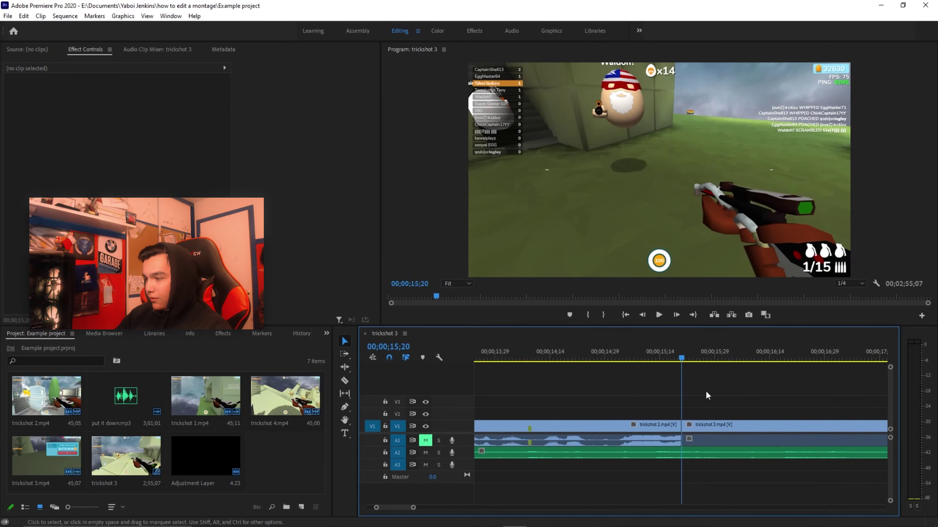
Split the trickshot 2 clip seven frames before its cut with trickshot 3, at 00;00;15;13
key(Left)
key(Left)
key(Left)
key(Left)
key(Left)
key(Left)
key(Left)
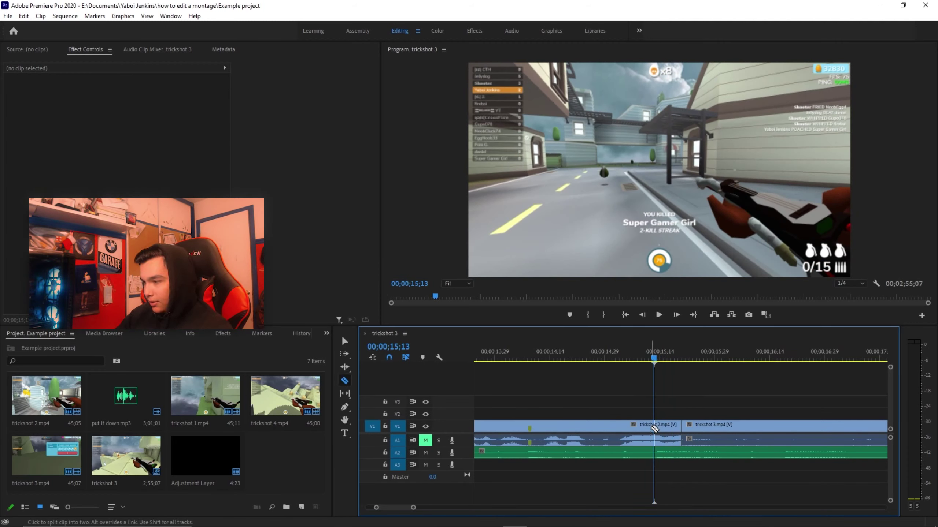
key(ctrl+k)
Try splitting the trickshot 3 clip shortly after its start, at 00;00;15;25, with the Razor tool
key(Right)
key(Right)
key(Right)
key(Right)
key(Right)
key(Right)
key(Right)
key(Right)
key(Right)
key(Right)
key(Right)
key(Right)
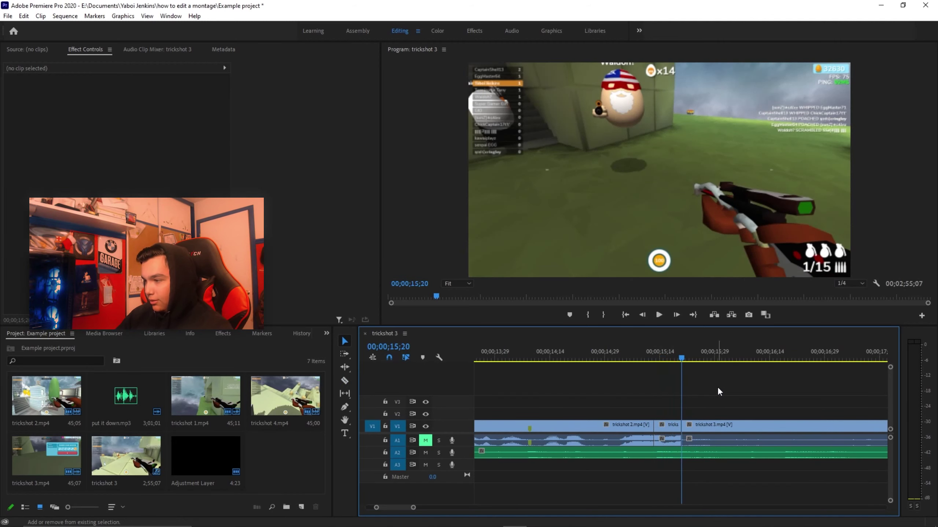
key(c)
click(705, 425)
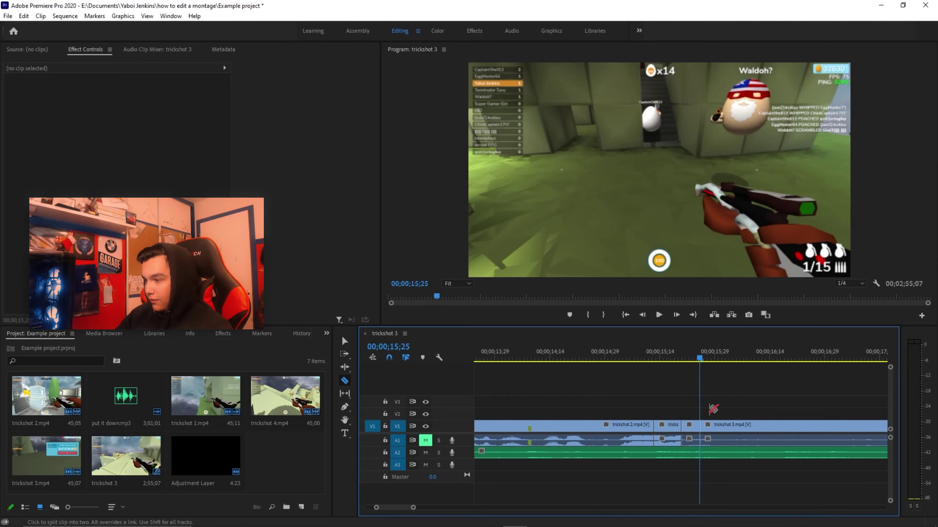
Apply the 1.Main preset to the short trickshot 3 and trickshot 2 segments on either side of their cut
key(v)
click(473, 30)
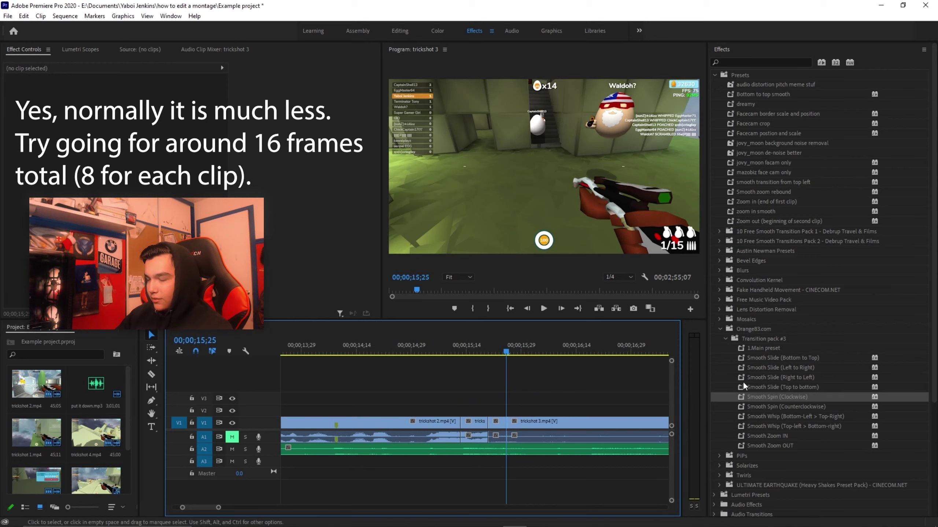
drag(772, 348, 496, 422)
click(473, 395)
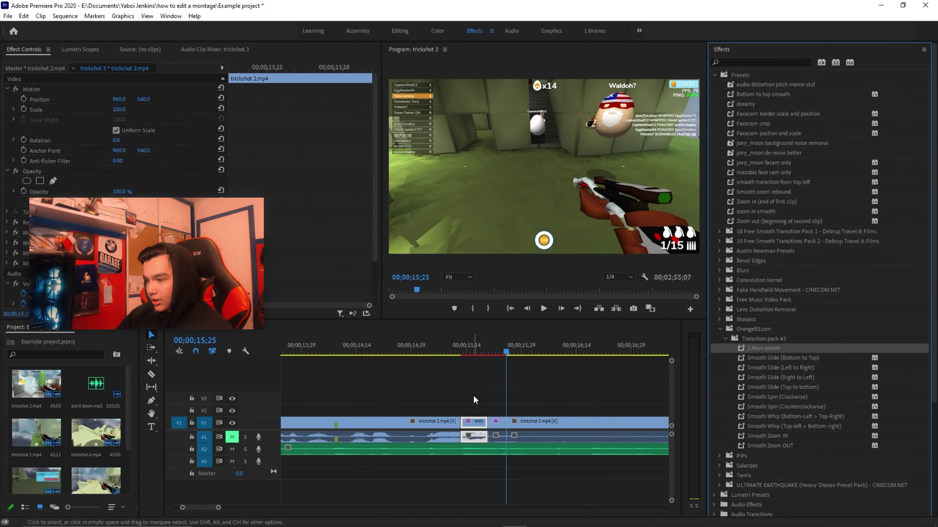
Duplicate the first transition's adjustment layer onto V2 above the short trickshot 2 and trickshot 3 segments
key(minus)
key(minus)
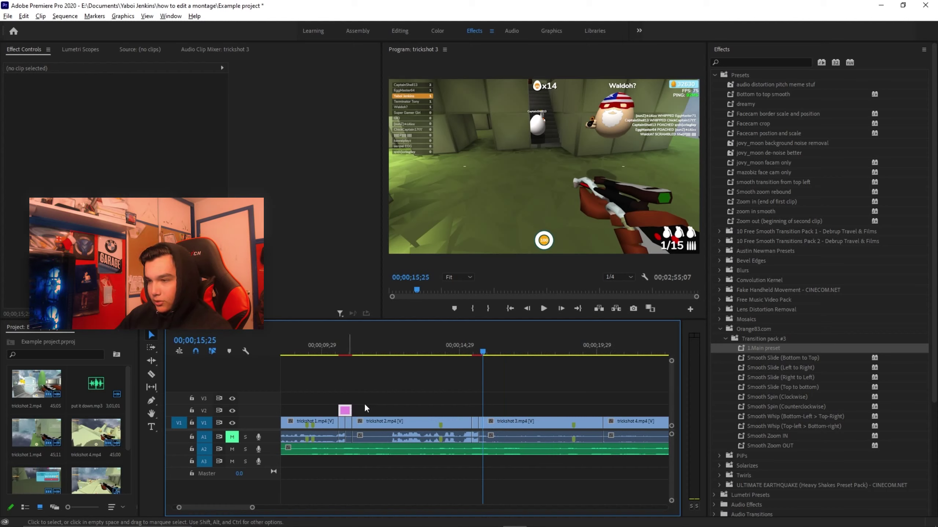
drag(346, 410, 479, 410)
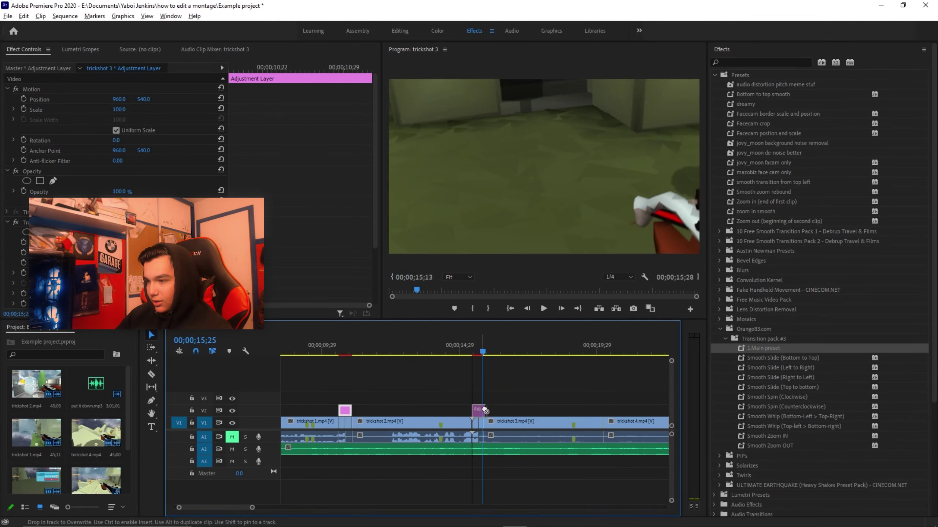
click(528, 385)
key(equal)
key(equal)
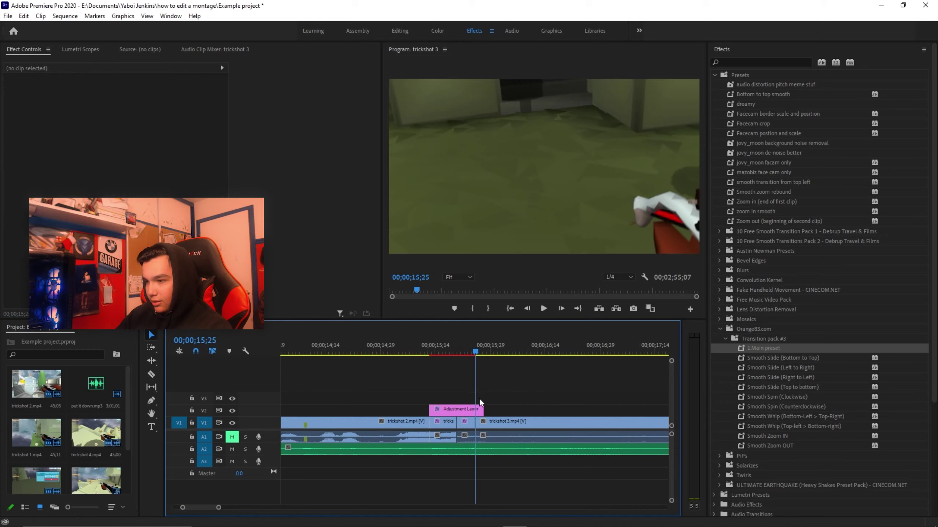
Undo the duplicated adjustment layer, the presets and the trickshot 3 split, and split trickshot 3 at 00;00;15;28 instead
key(ctrl+z)
key(minus)
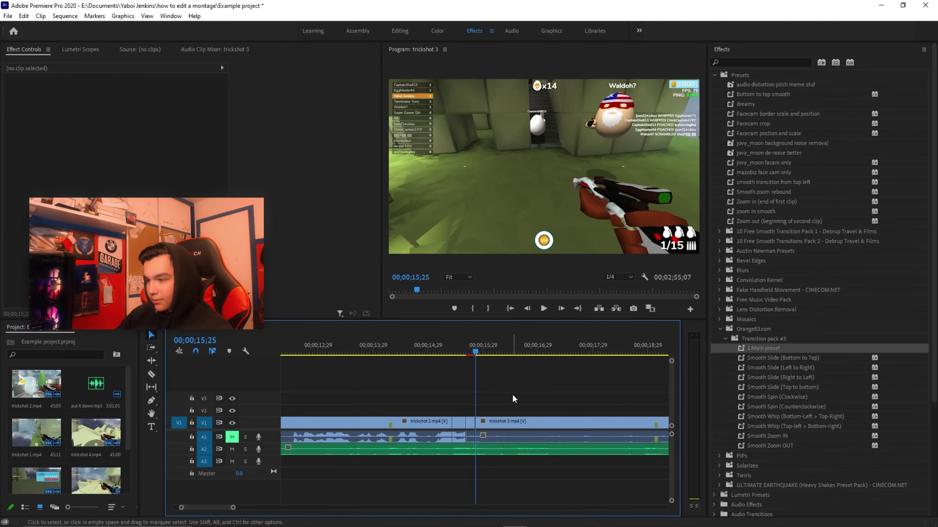
click(470, 354)
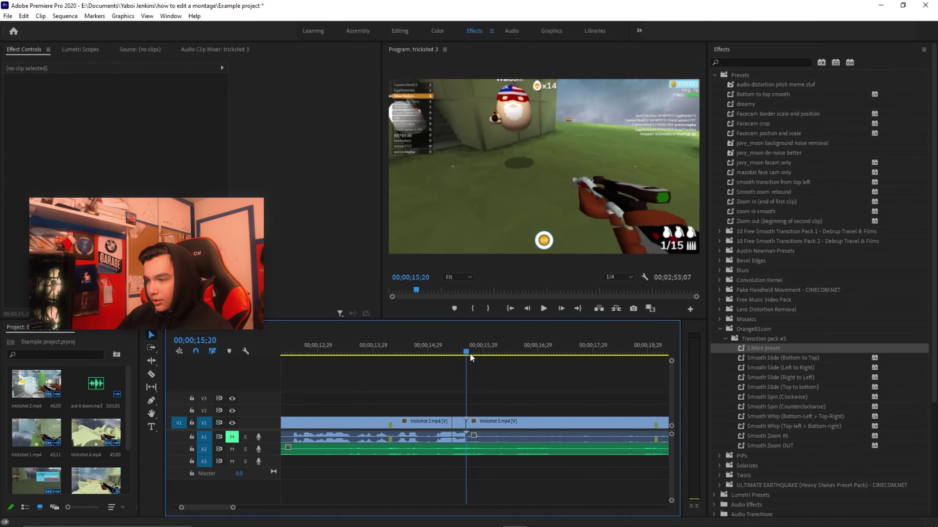
key(ctrl+shift+z)
key(minus)
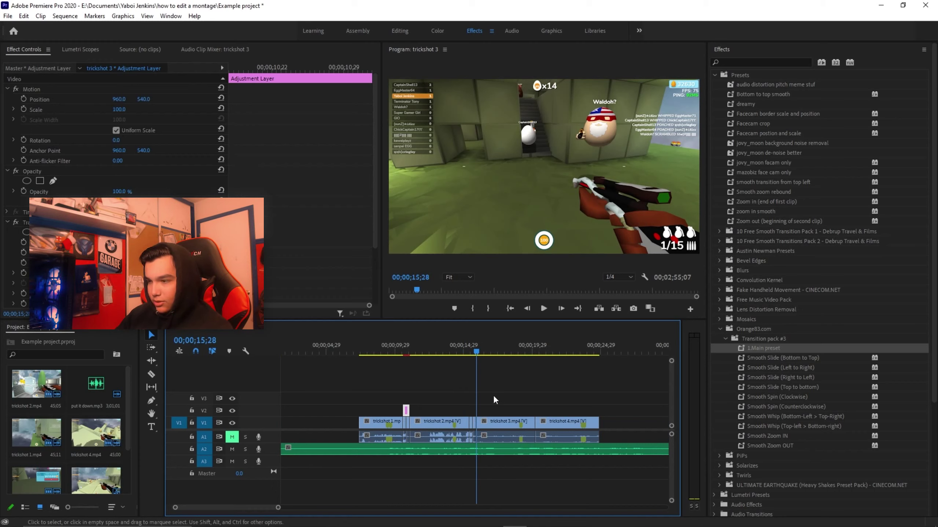
Paste a copy of the adjustment layer on V2 and align its start with the trickshot 2 split at 00;00;15;13
drag(206, 418, 205, 421)
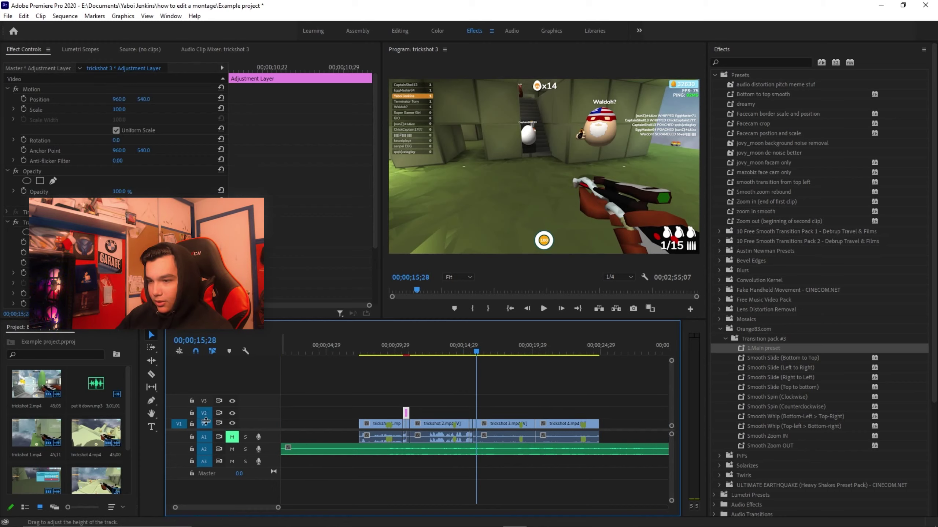
key(ctrl+v)
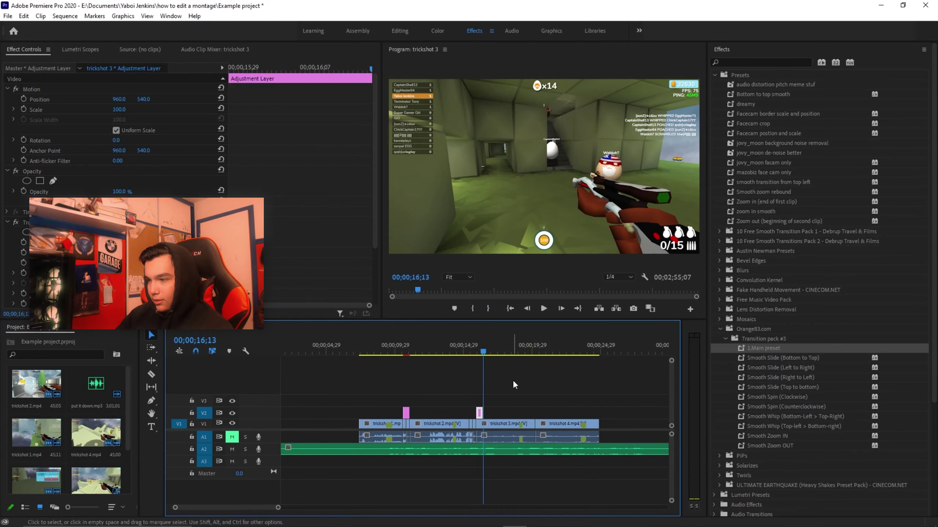
click(533, 386)
key(=)
click(417, 358)
key(=)
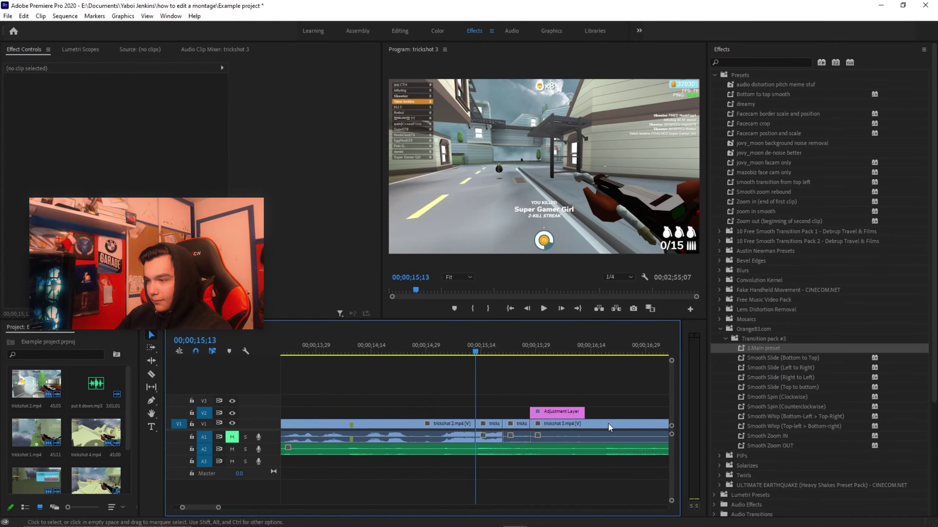
drag(535, 411, 473, 410)
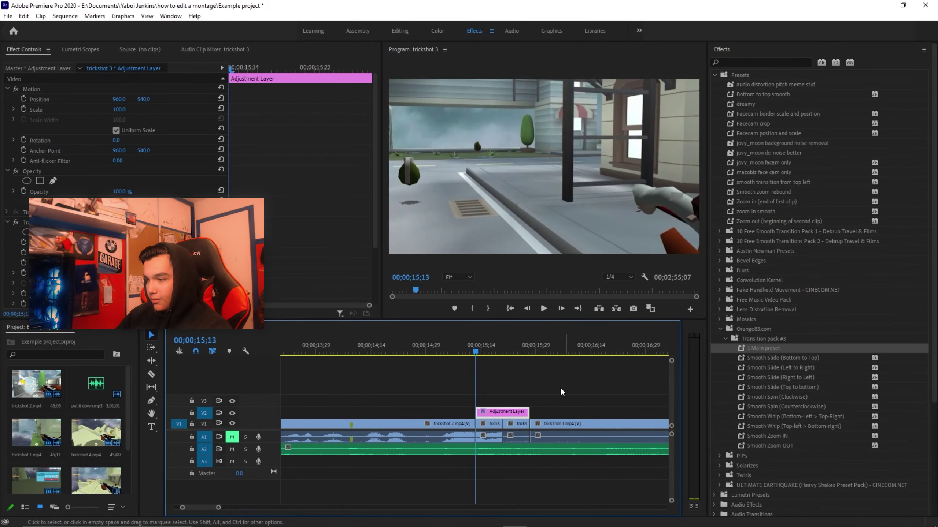
Delete the Transform (Smooth Spin (Clockwise)) effect from the copied adjustment layer
key(Right)
key(Right)
key(Right)
key(Right)
key(Right)
key(Right)
key(Right)
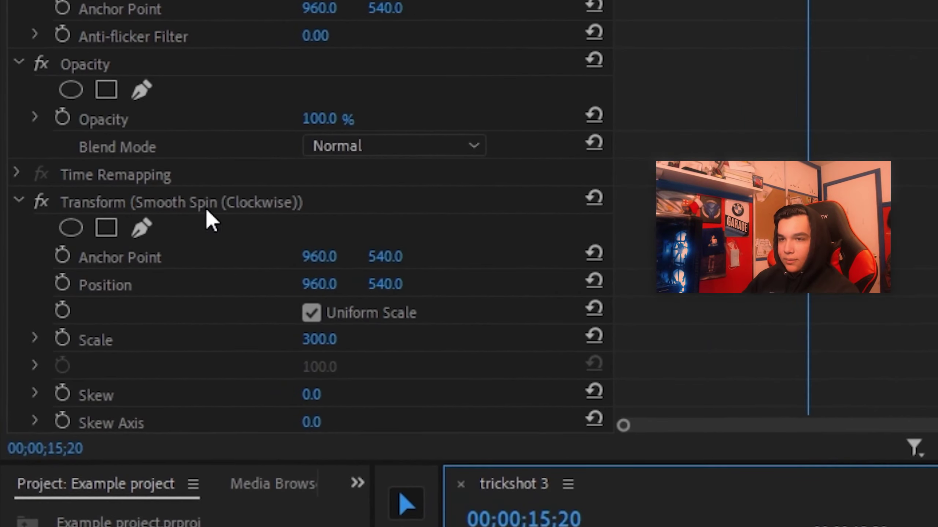
click(198, 202)
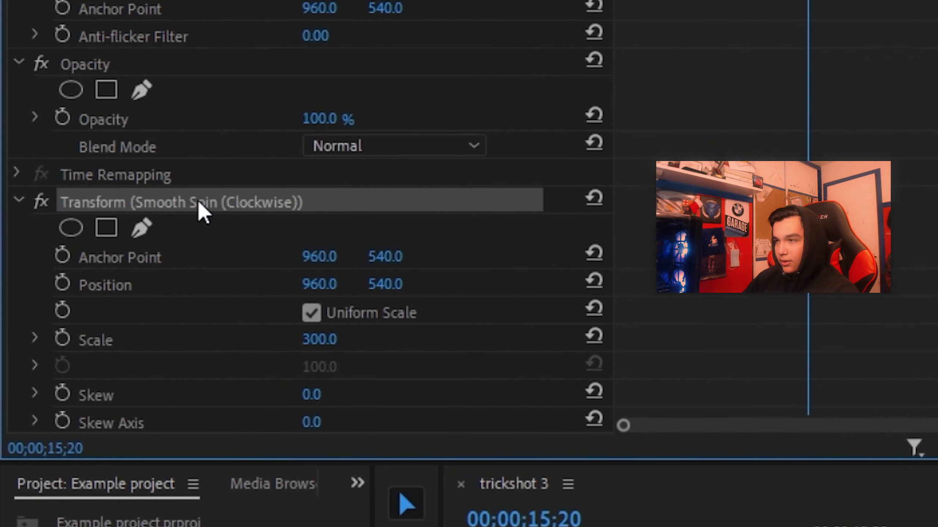
key(Delete)
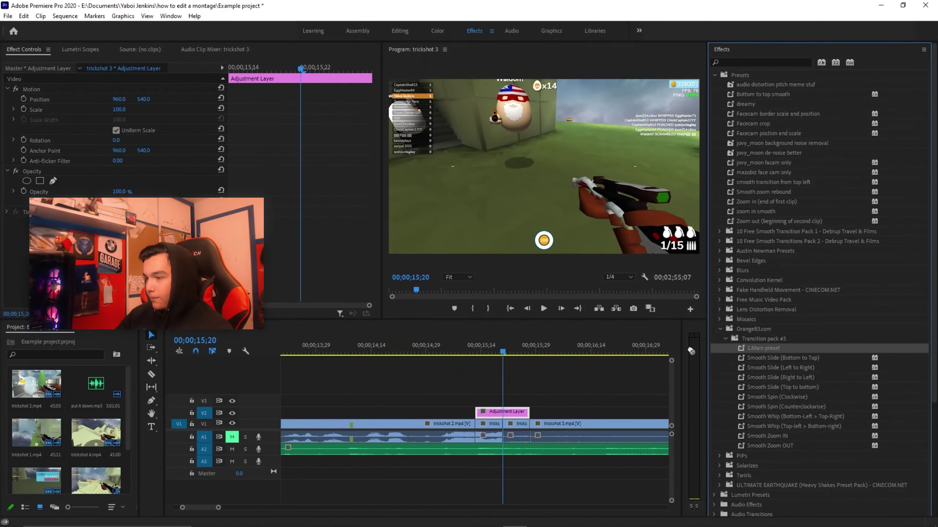
Apply the 1.Main preset to the short trickshot 3 and trickshot 2 segments beneath the copied adjustment layer
click(518, 423)
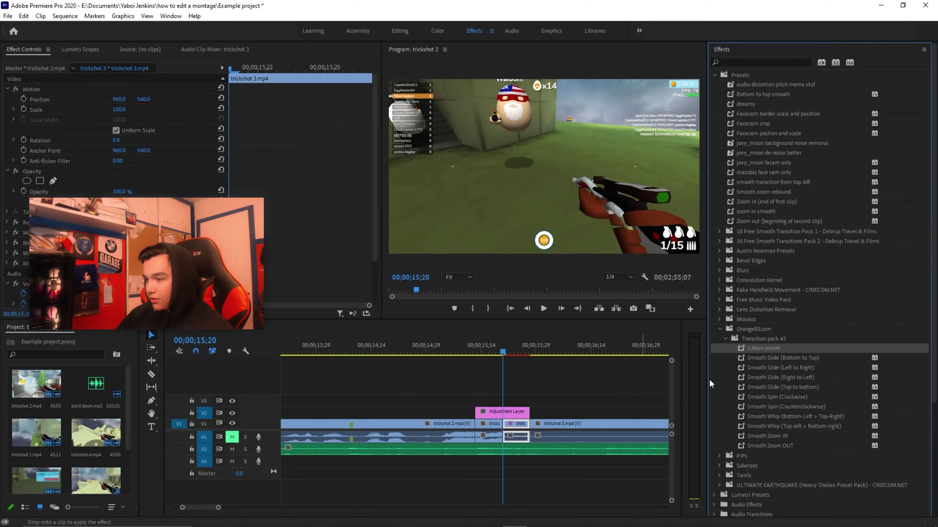
click(488, 425)
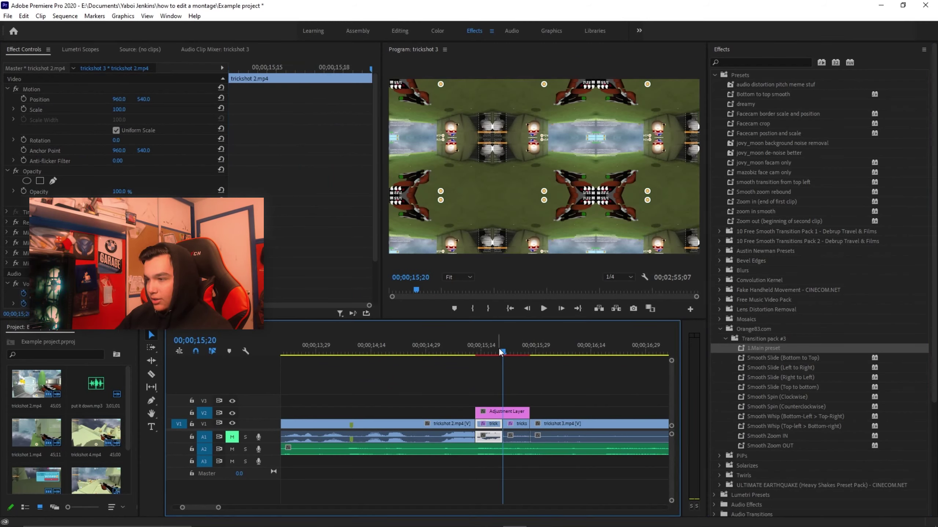
mouse_move(495, 353)
mouse_down()
mouse_move(518, 355)
mouse_move(493, 358)
mouse_move(510, 360)
mouse_up()
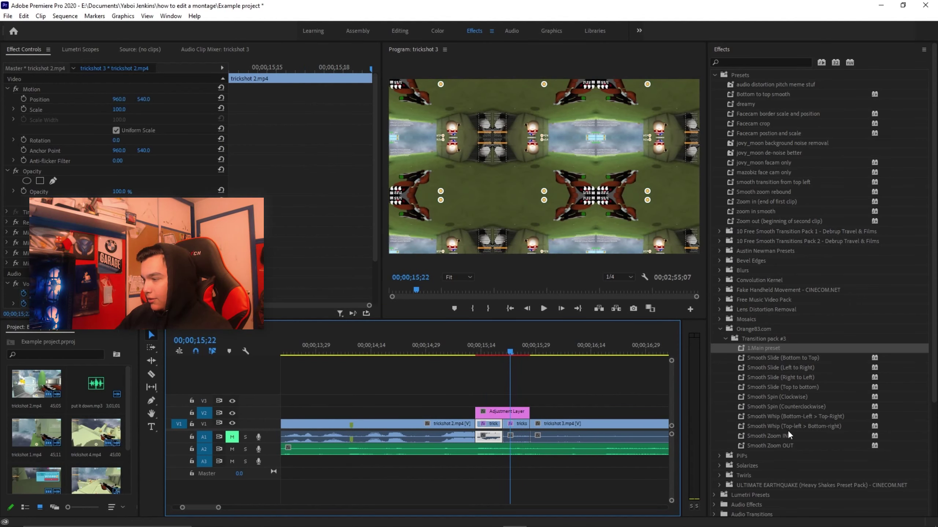
Apply the Smooth Whip (Bottom-Left > Top-Right) preset to the adjustment layer over the trickshot 2–3 cut and preview the transition
drag(792, 414, 566, 369)
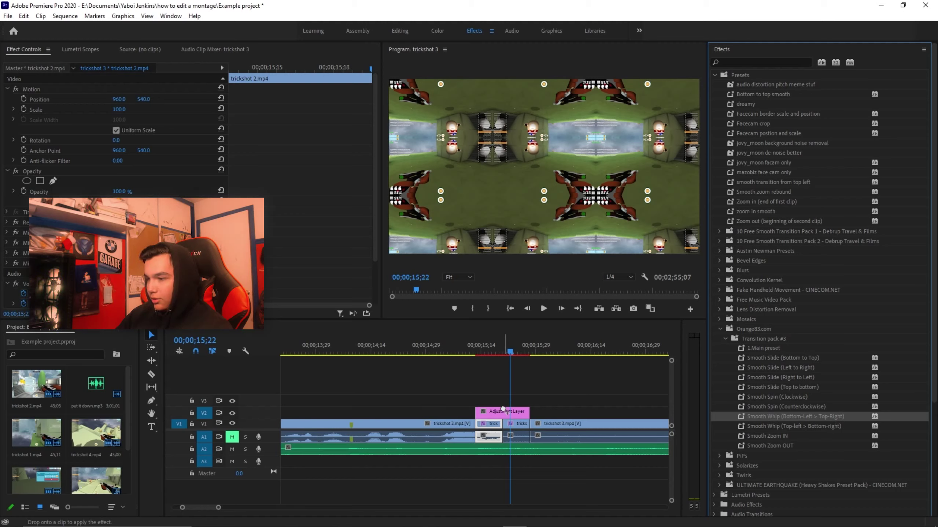
drag(502, 409, 503, 410)
click(457, 354)
key(space)
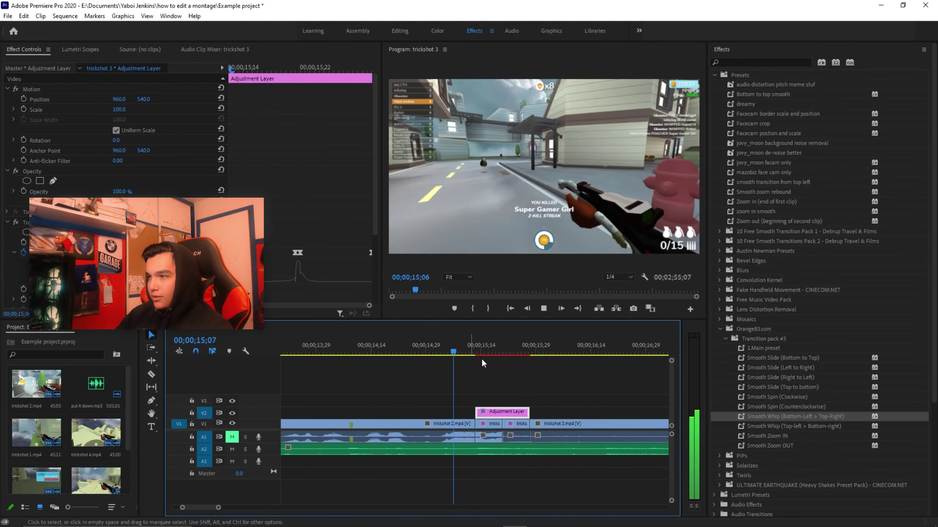
click(513, 356)
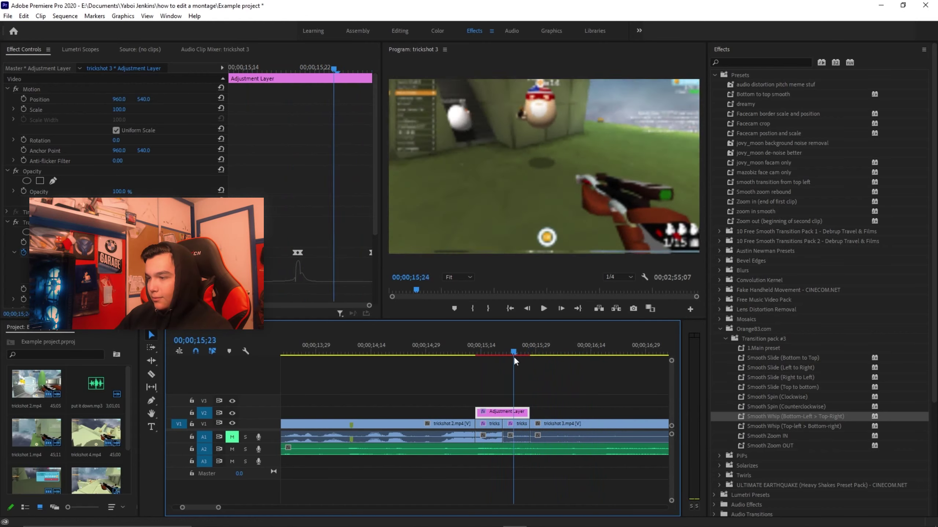
key(j)
Move the playhead to the cut between trickshot 3 and trickshot 4, around 00;00;20;06
click(498, 380)
key(minus)
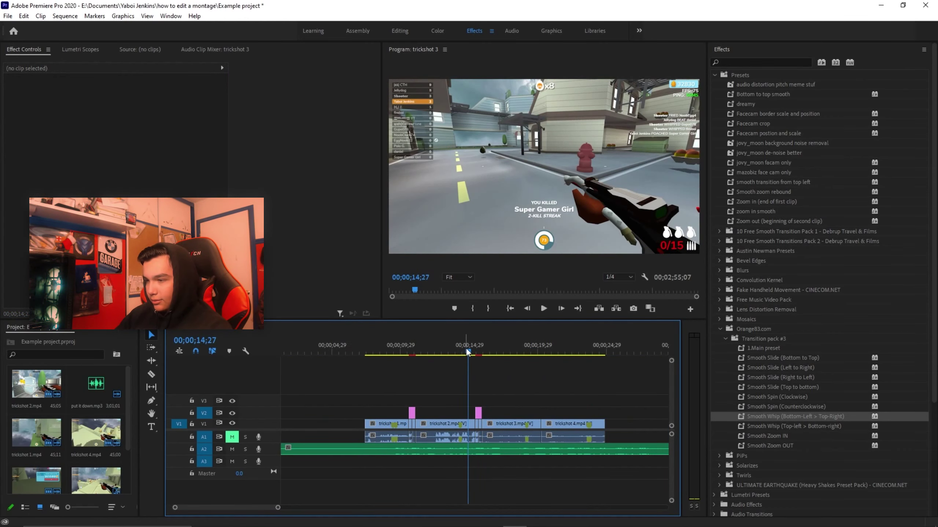
drag(466, 349, 544, 366)
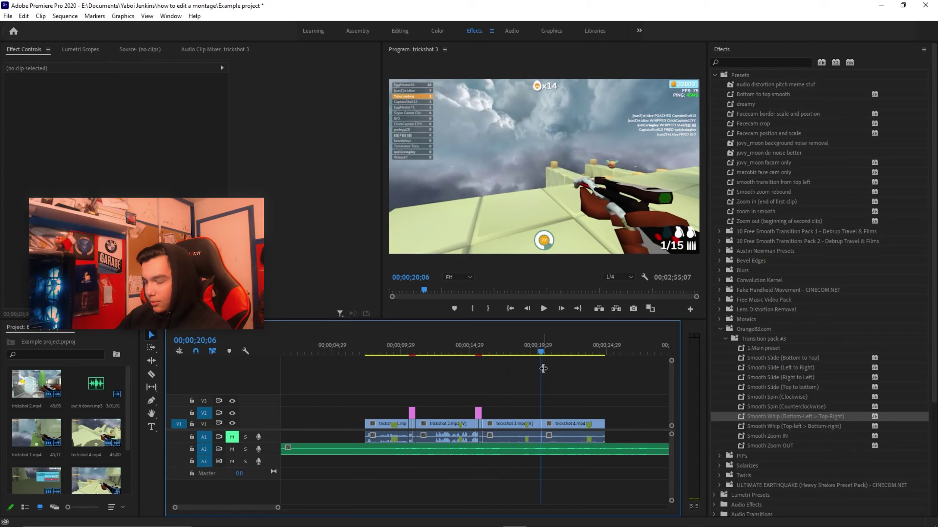
Split trickshot 3 seven frames before its cut with trickshot 4 and place the playhead seven frames past that cut, at 00;00;20;13
key(equal)
key(equal)
key(equal)
key(Right)
key(Right)
key(Right)
key(Right)
key(Right)
key(Right)
key(Right)
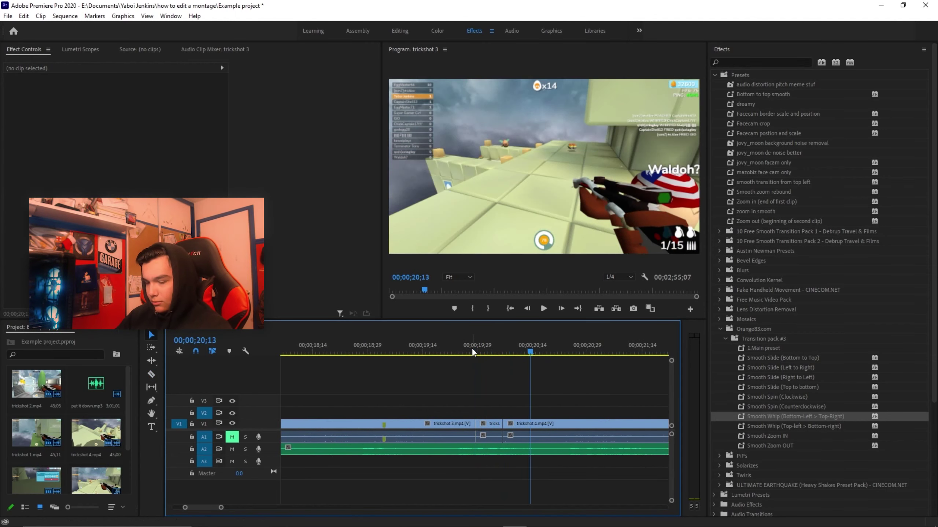
Apply the 1.Main preset to the short segments around the trickshot 3–4 cut and Smooth Slide (Right to Left) to the adjustment layer above
click(517, 424)
click(764, 348)
click(515, 398)
key(ctrl+z)
key(ctrl+z)
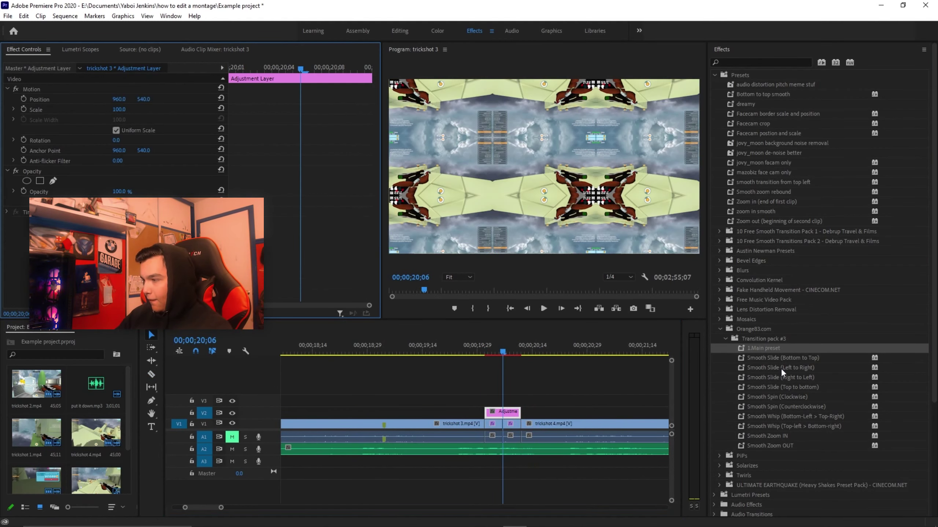
click(509, 360)
scroll(483, 360, down, 2)
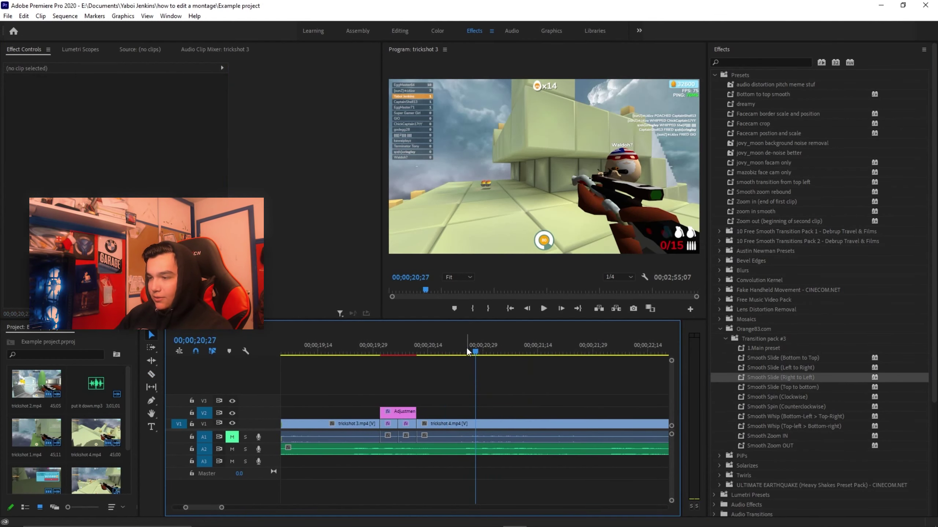
Play back the transitions between trickshots 3 and 4 and between trickshots 2 and 3
drag(466, 347, 327, 372)
key(space)
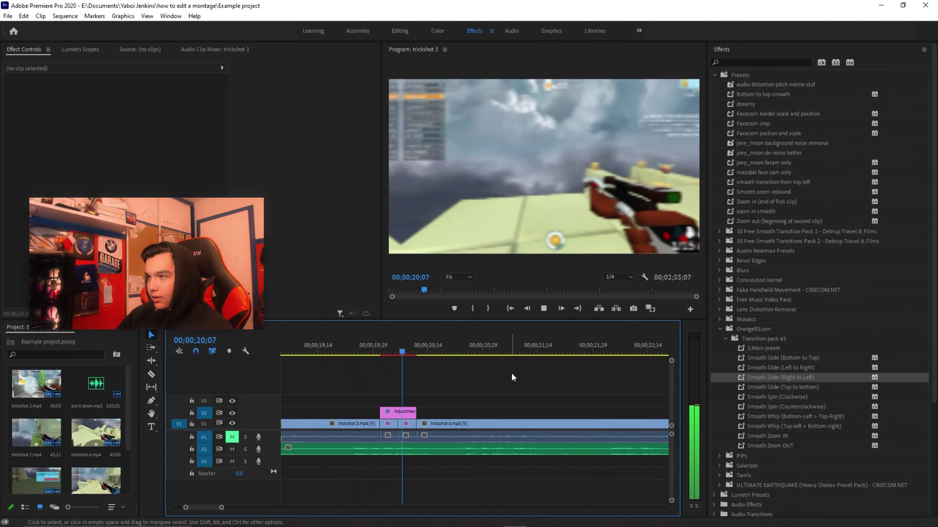
key(backslash)
drag(395, 359, 400, 365)
scroll(582, 382, up, 8)
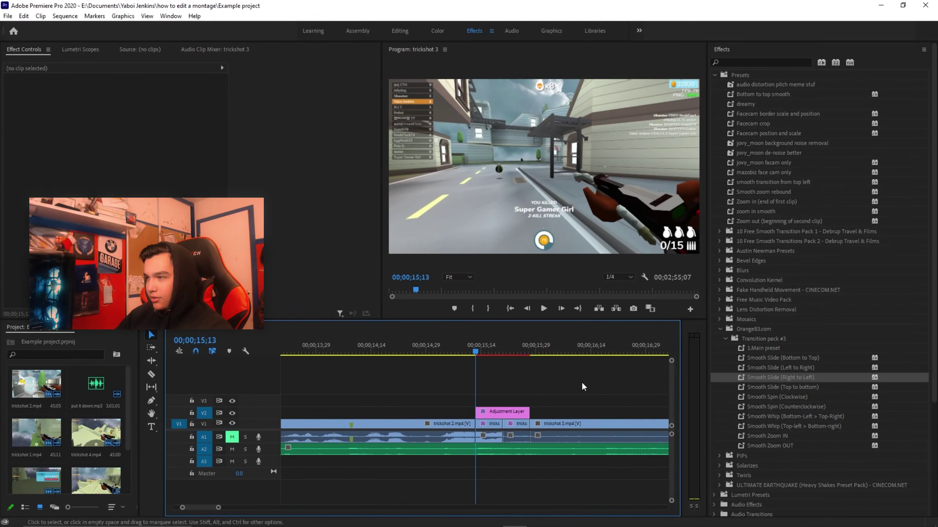
key(space)
scroll(576, 380, down, 8)
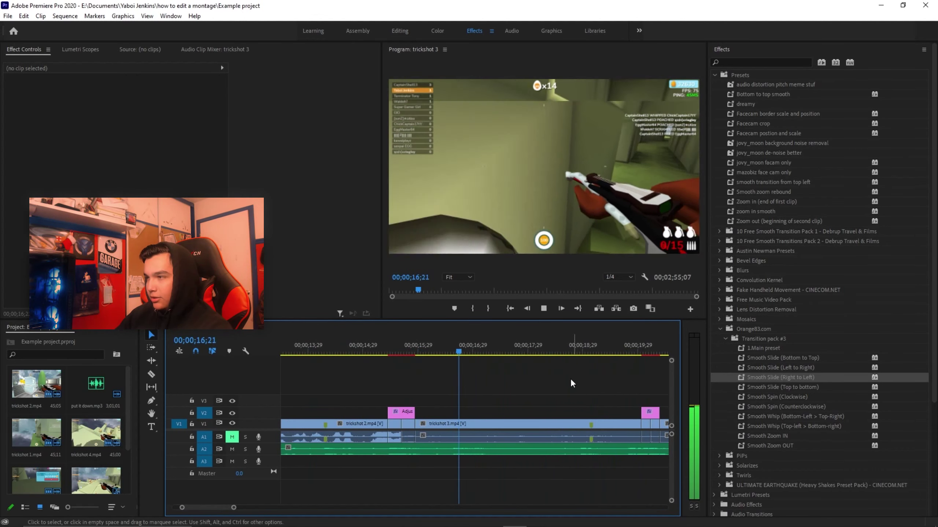
key(space)
Select the trickshot 1 clip with the playhead on its second hit marker at 00;00;09;19
drag(441, 353, 375, 368)
scroll(507, 370, up, 8)
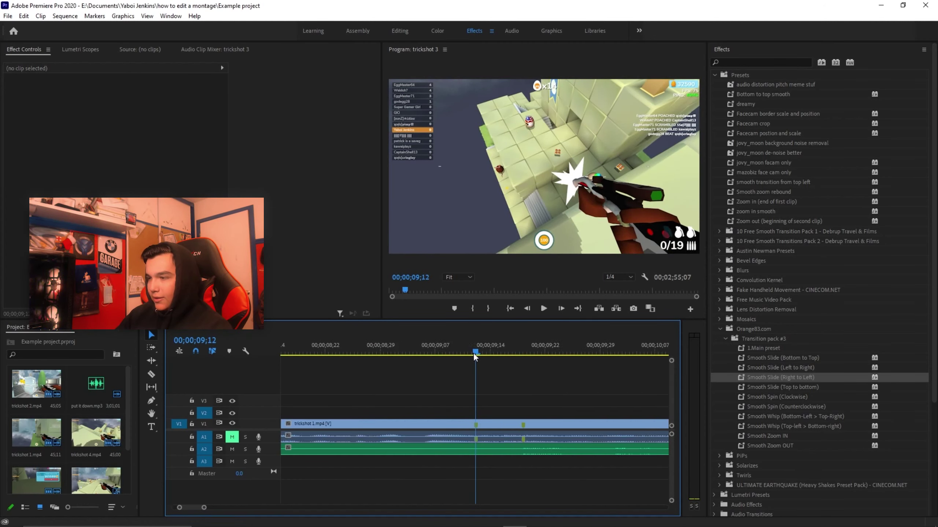
drag(473, 353, 525, 361)
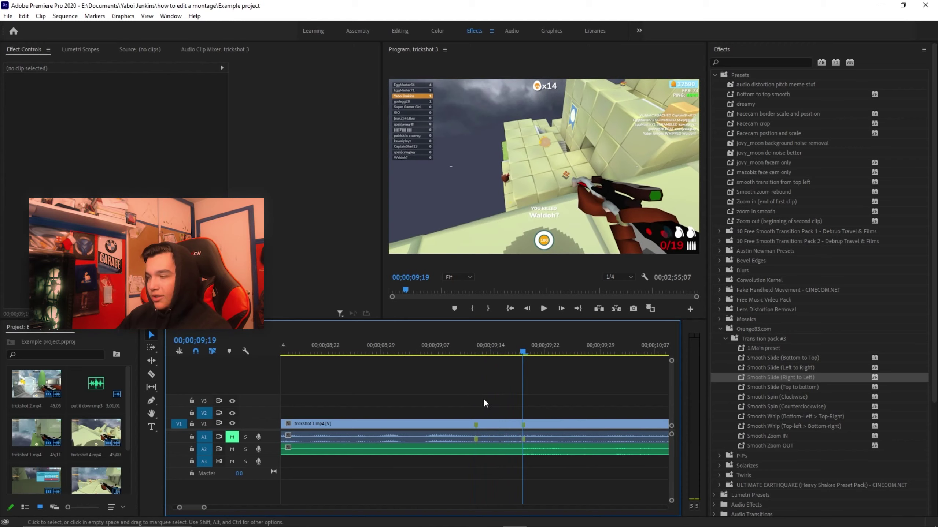
scroll(501, 388, down, 3)
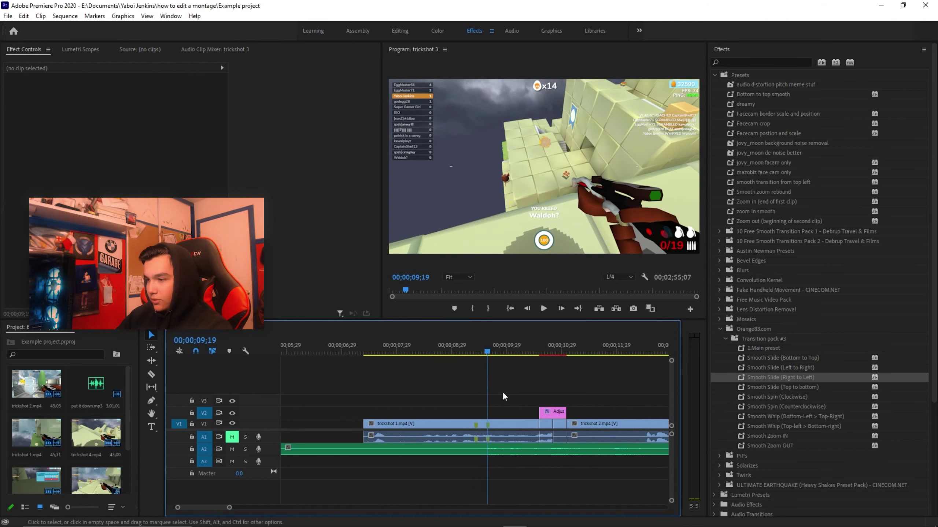
click(487, 426)
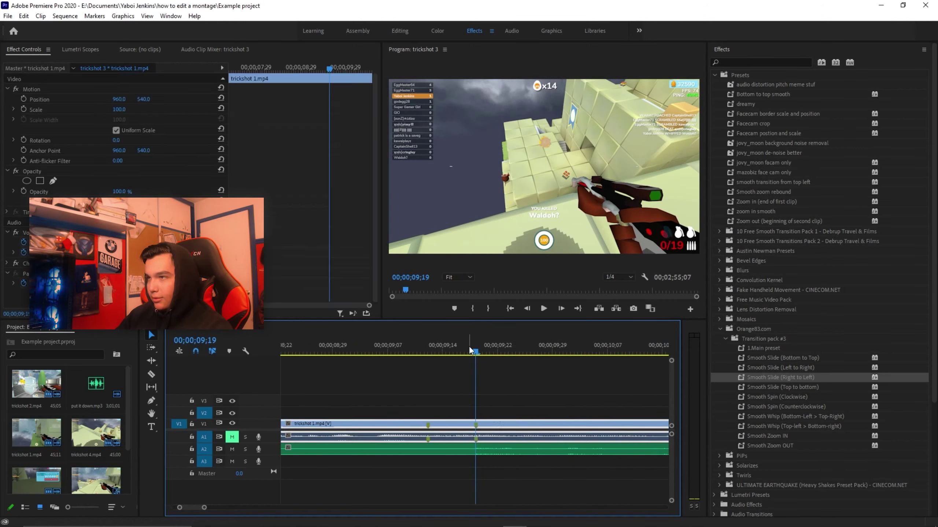
mouse_move(475, 353)
mouse_down()
mouse_move(431, 356)
mouse_move(476, 366)
mouse_up()
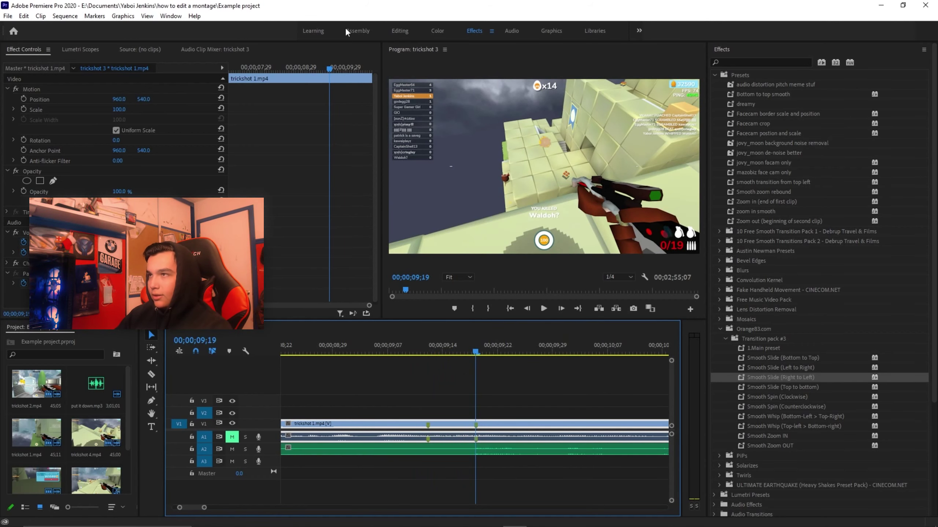
Switch to the Editing workspace and enable Scale keyframing on trickshot 1 at 00;00;09;19
right_click(401, 31)
click(477, 150)
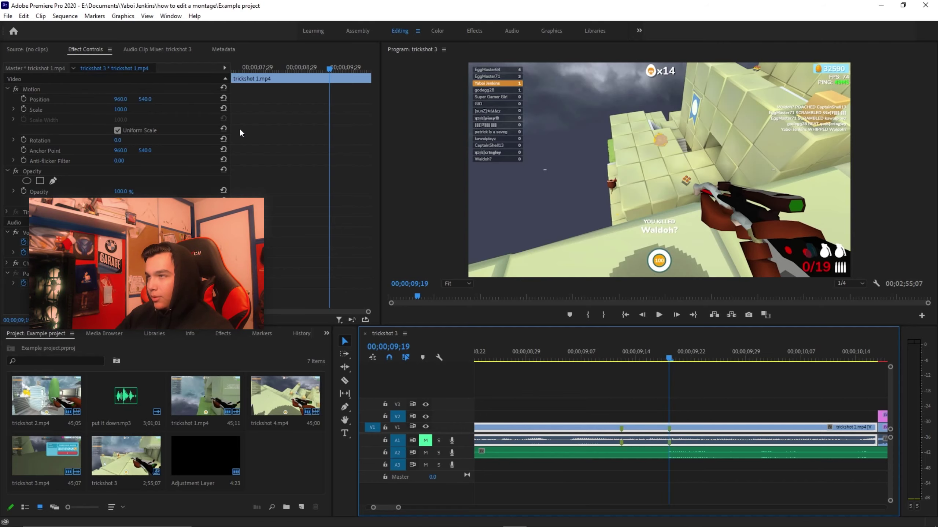
click(24, 108)
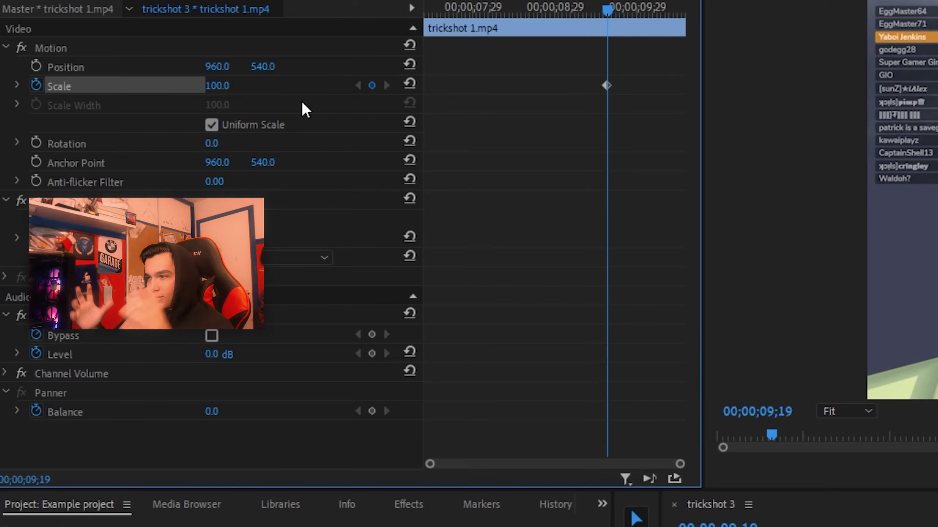
Set the trickshot 1 Scale keyframe at the hit to 105
click(221, 87)
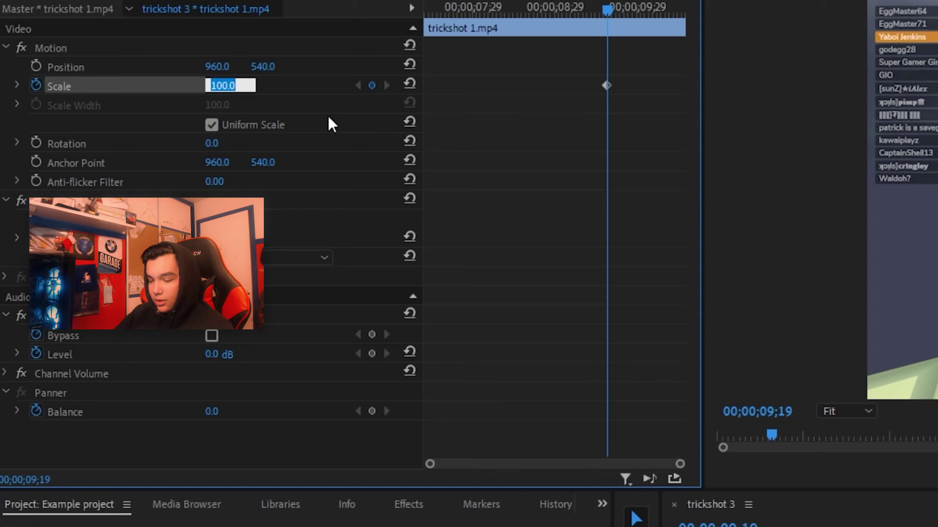
text(1)
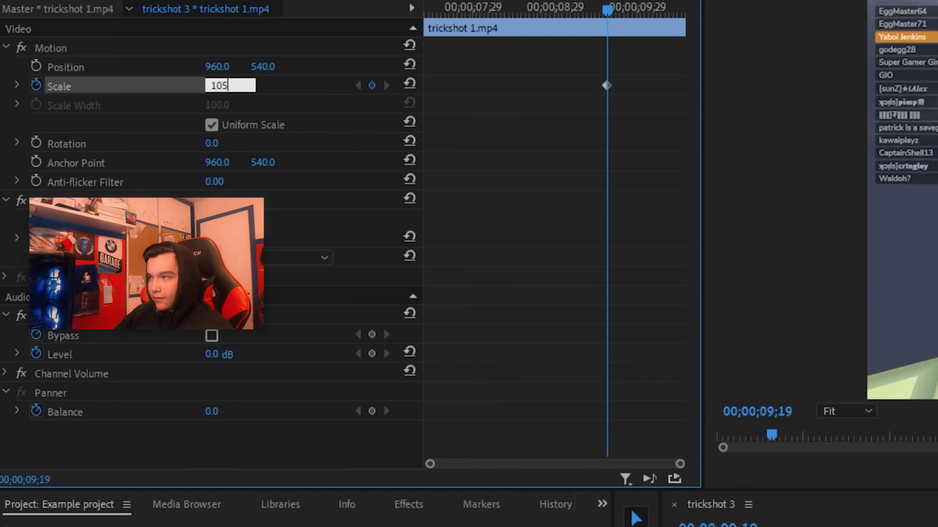
text(05)
key(Return)
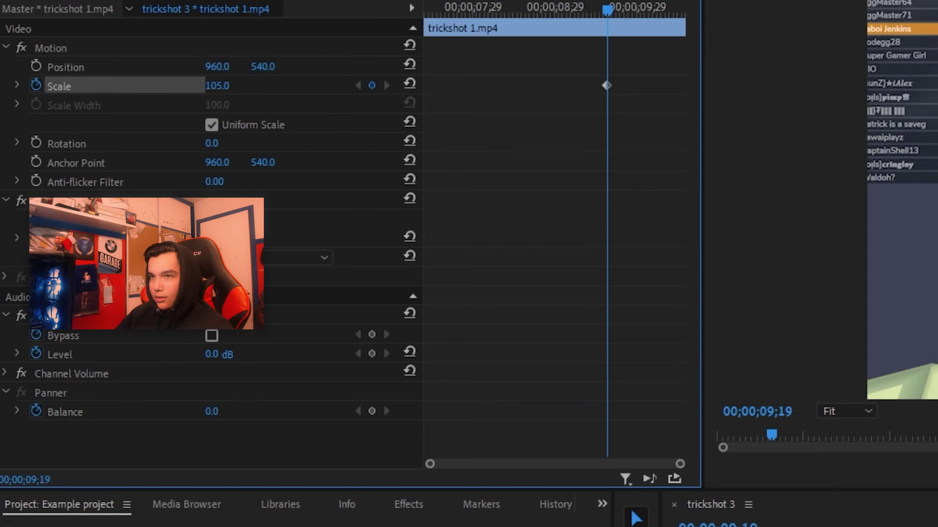
Set the trickshot 1 Scale keyframe at the hit to 110 for a stronger zoom
click(217, 85)
text(110)
key(Return)
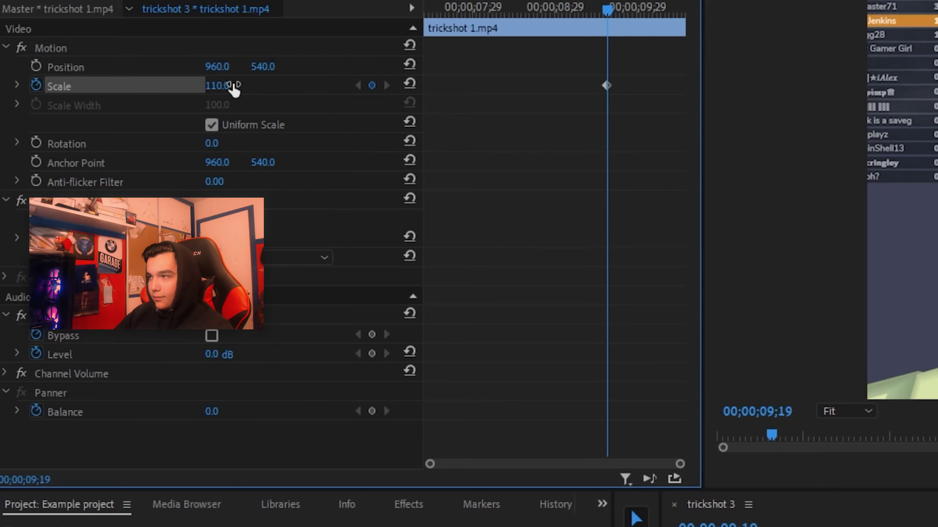
Add a Scale keyframe of 100 three frames before the hit, at 00;00;09;16
key(Left)
key(Left)
key(Left)
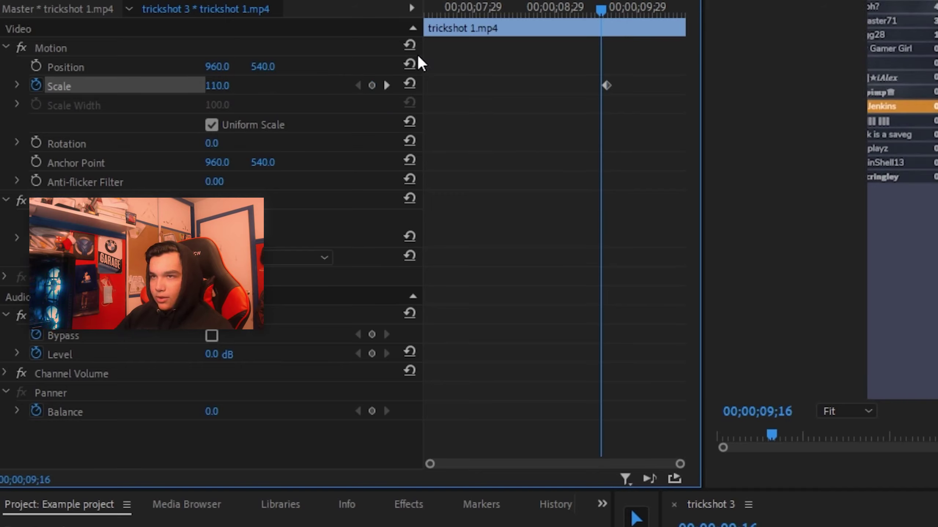
click(221, 85)
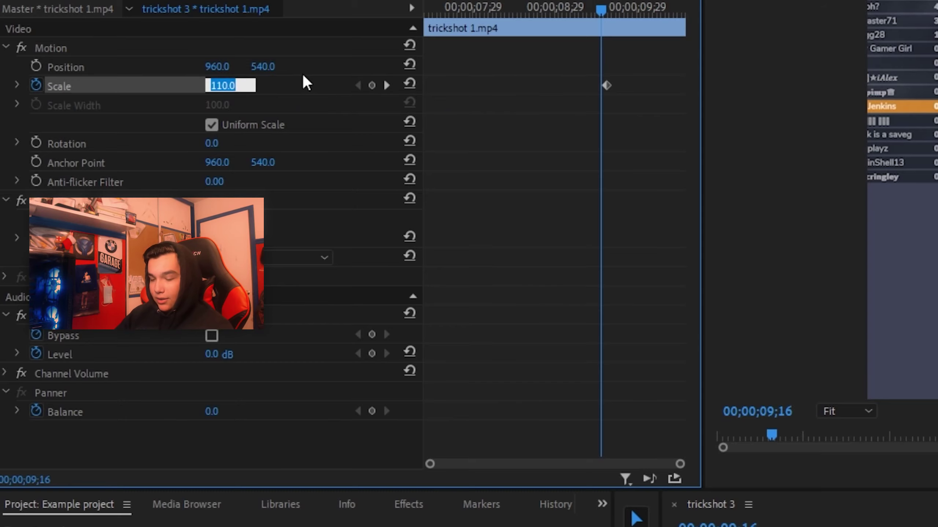
text(100)
key(Return)
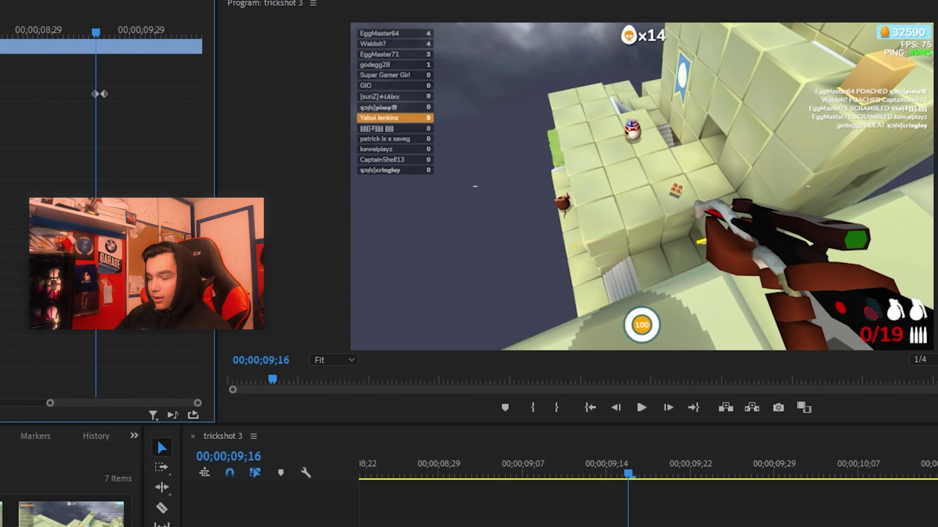
Expand the Scale property of trickshot 1 and scrub between its two keyframes to examine the value and velocity graphs
key(equal)
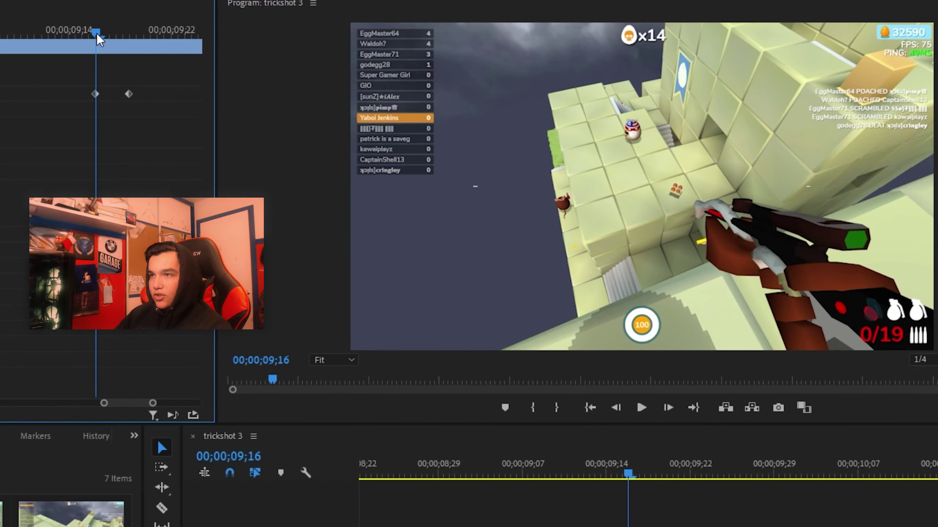
click(95, 43)
mouse_move(94, 43)
mouse_down()
mouse_move(153, 40)
mouse_move(84, 47)
mouse_move(97, 47)
mouse_up()
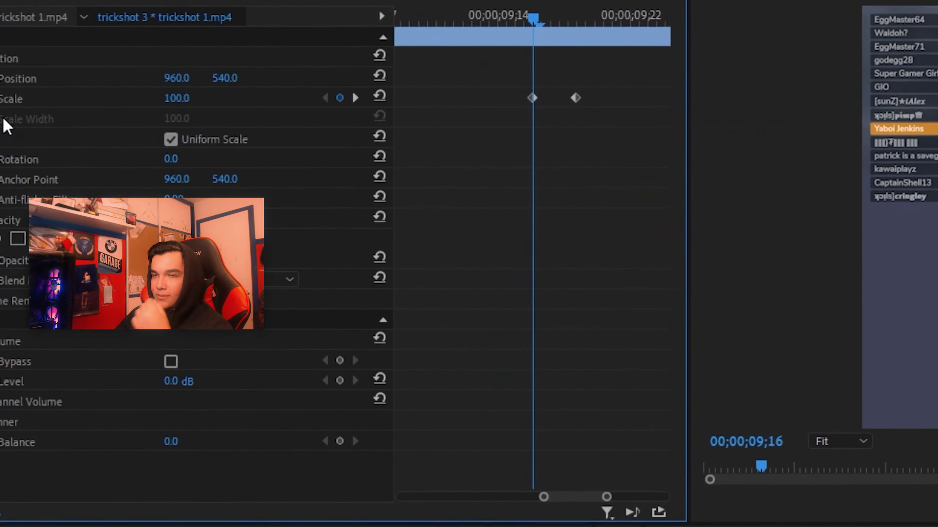
click(1, 98)
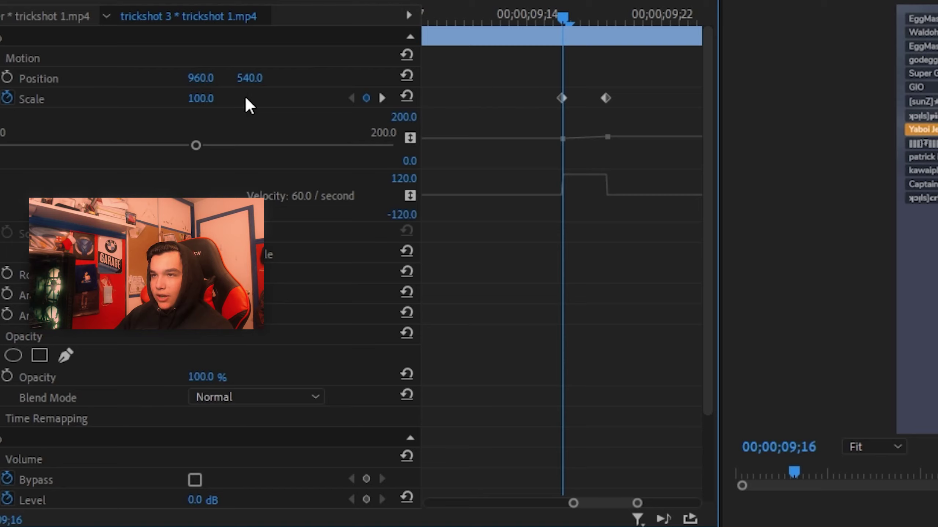
drag(560, 14, 607, 17)
click(604, 97)
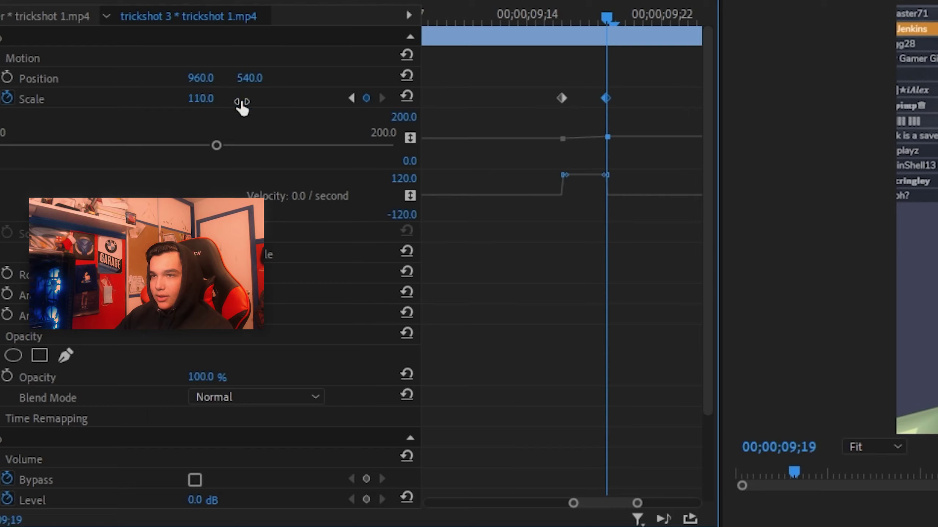
drag(609, 17, 566, 18)
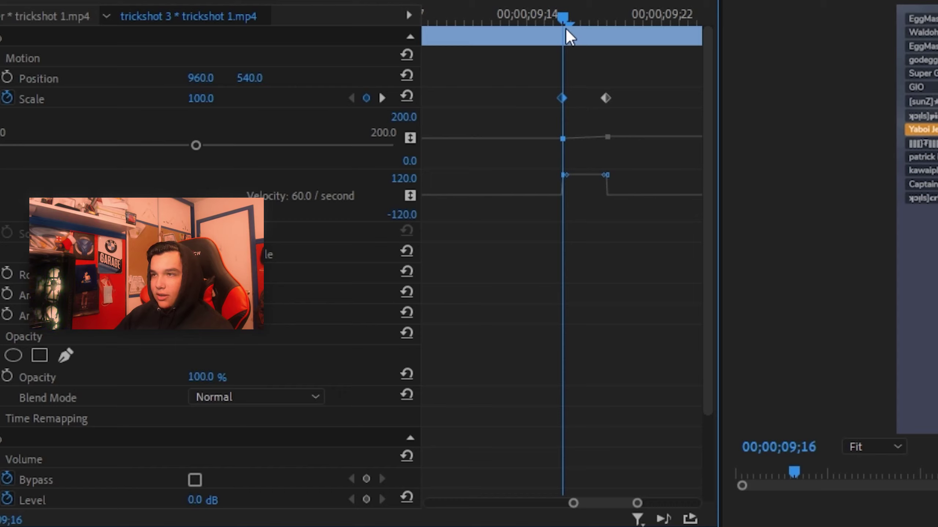
drag(566, 19, 619, 27)
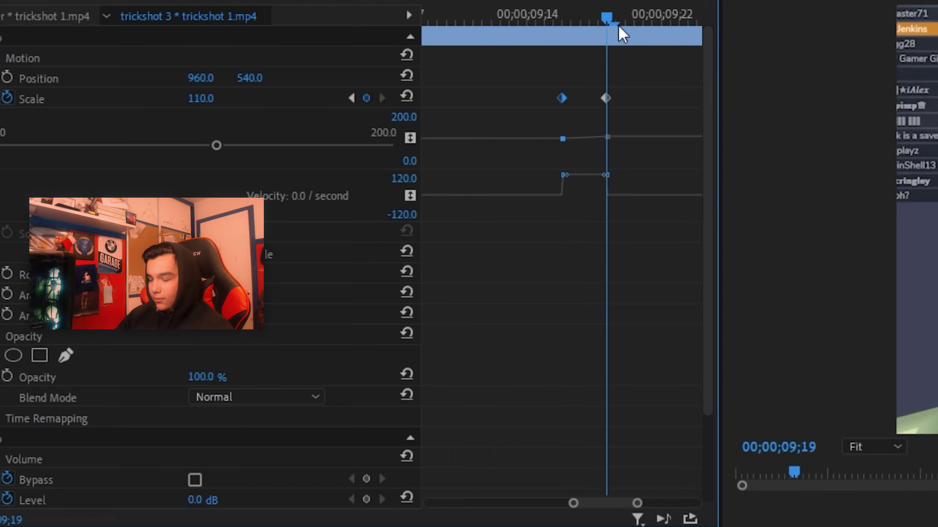
Add a Scale keyframe of 100 on trickshot 1 three frames after the hit keyframe
key(space)
click(195, 99)
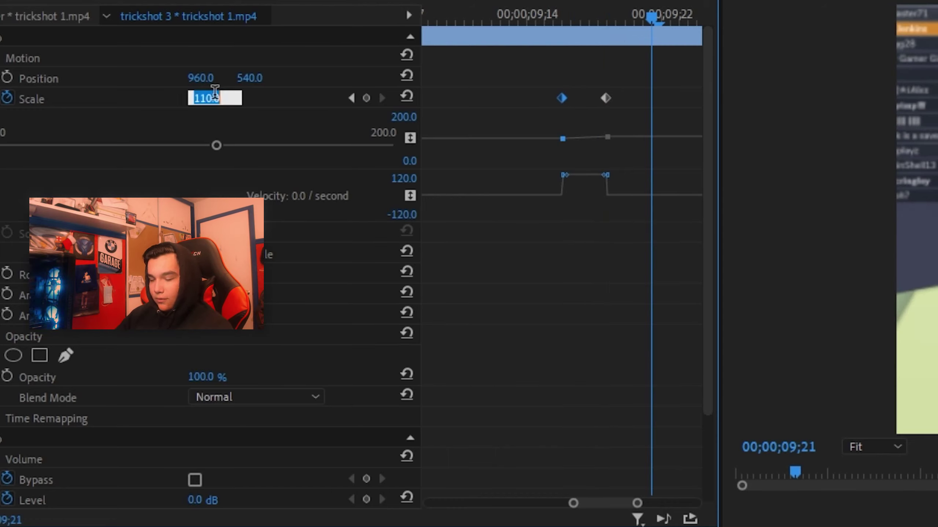
text(100)
key(Return)
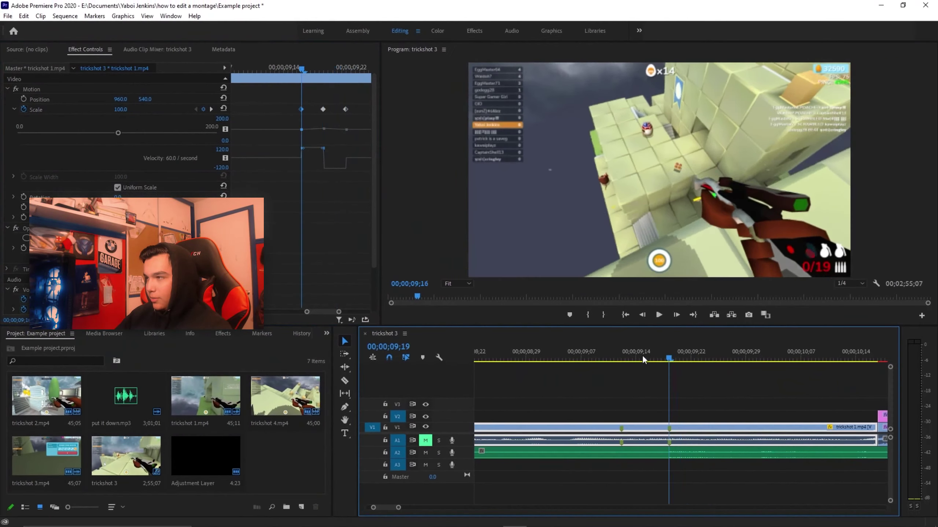
Play back the keyframed zoom around the trickshot 1 hit several times
click(603, 360)
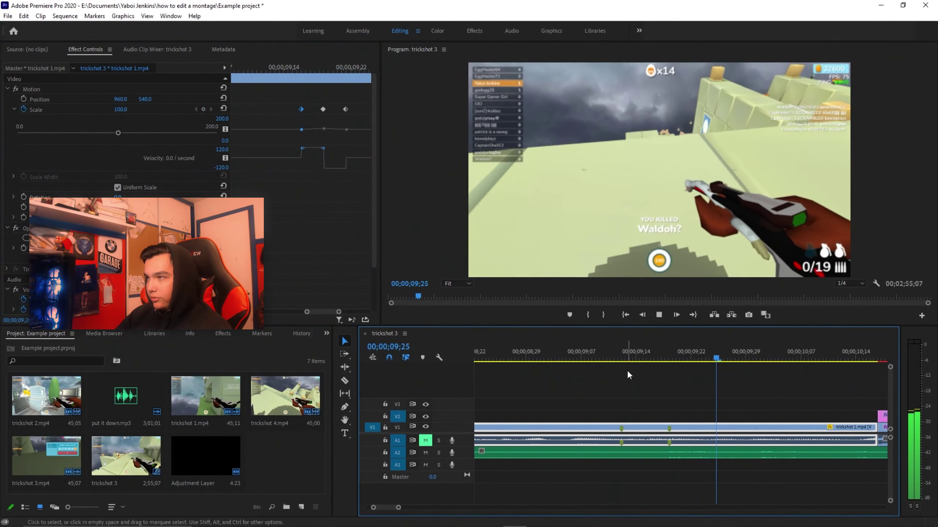
click(567, 361)
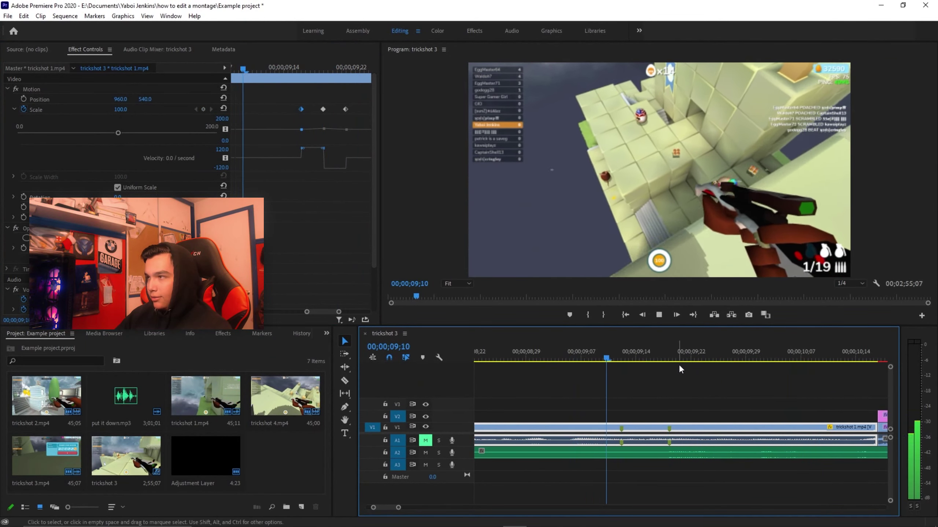
click(570, 360)
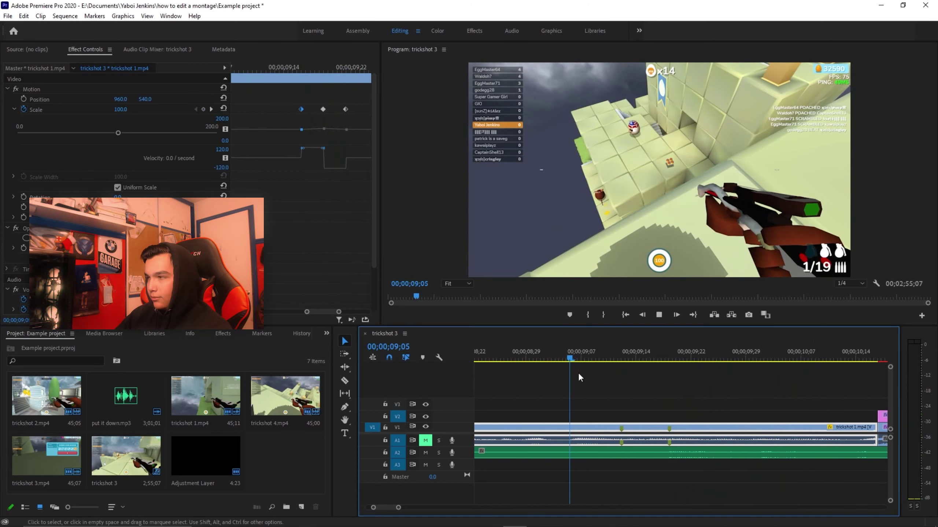
key(space)
Reselect trickshot 1 and scrub through its three Scale keyframes to inspect the zoom in and out frame by frame
click(713, 403)
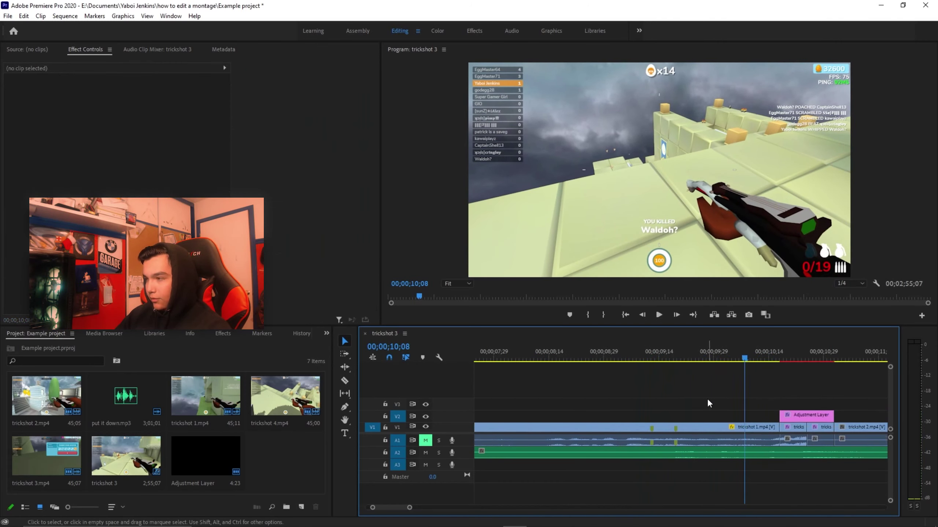
key(minus)
click(679, 429)
click(350, 107)
key(equal)
key(equal)
key(equal)
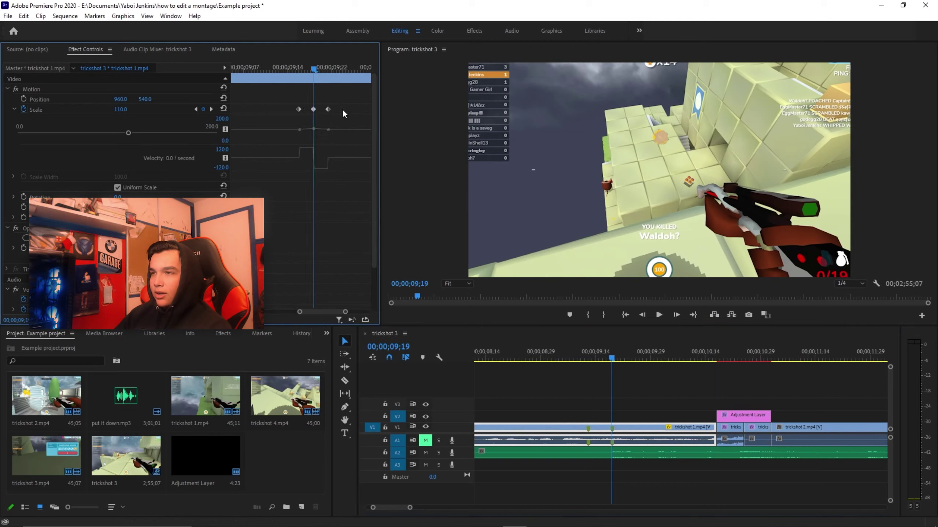
click(294, 69)
mouse_move(296, 74)
mouse_down()
mouse_move(279, 81)
mouse_move(291, 86)
mouse_up()
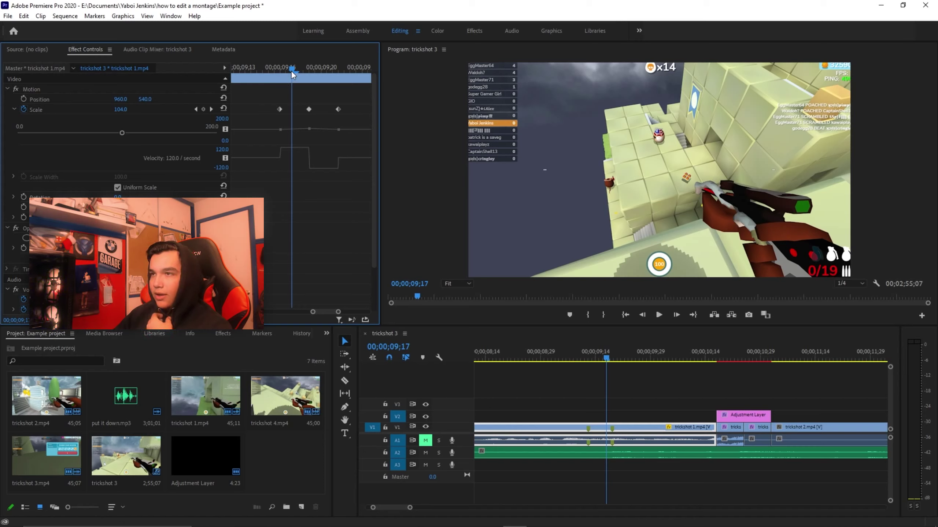
drag(292, 70, 313, 75)
key(Right)
key(Right)
key(Right)
key(Right)
key(Right)
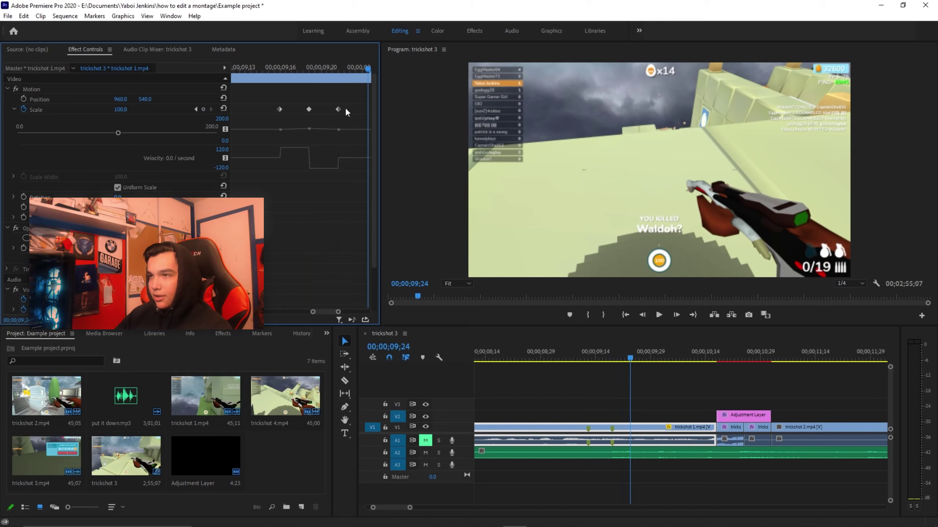
Move trickshot 1's last Scale keyframe to 00;00;09;24 and its first to 00;00;09;17, two frames before the hit
drag(346, 111, 367, 110)
click(310, 71)
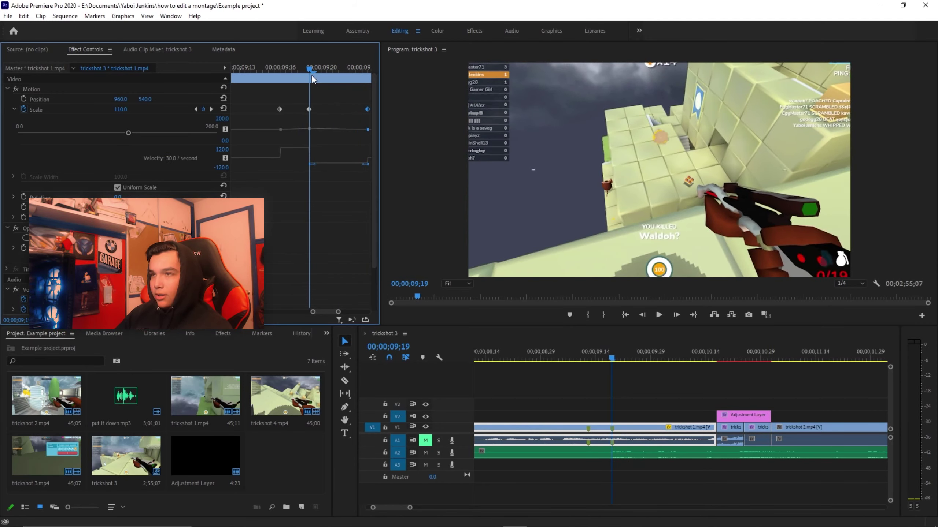
key(Left)
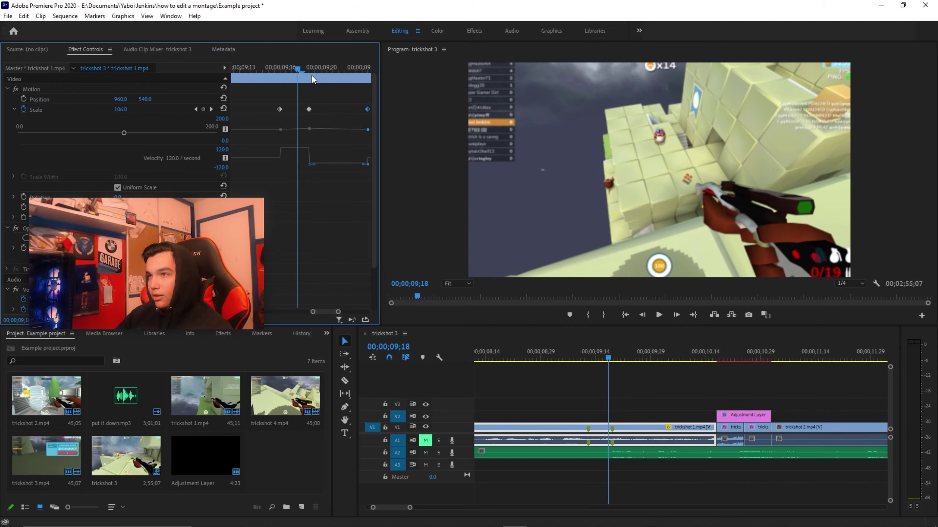
key(Left)
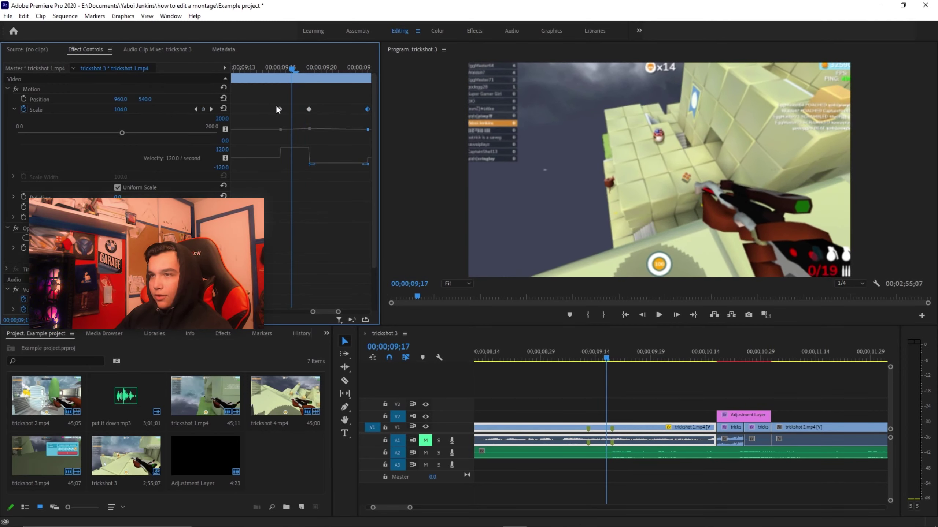
drag(279, 109, 292, 109)
Play back the retimed trickshot 1 zoom and save the project
key(space)
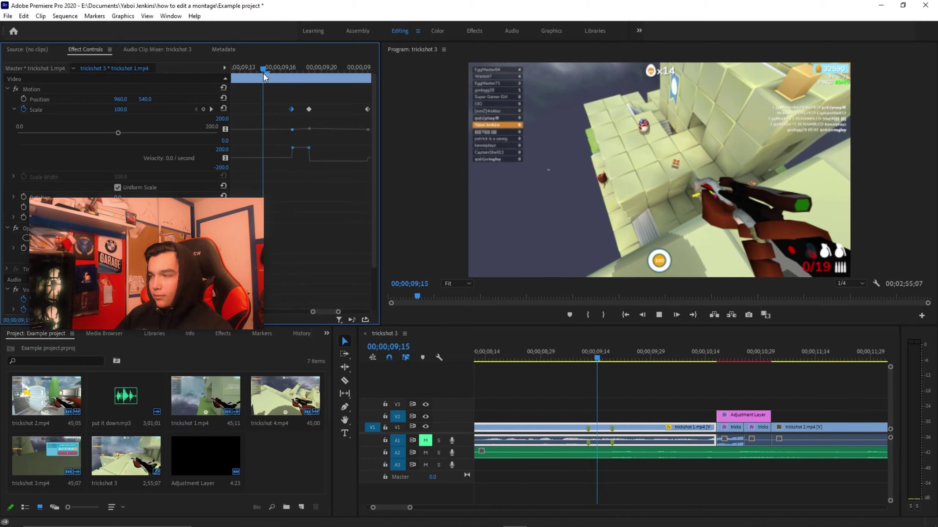
click(687, 387)
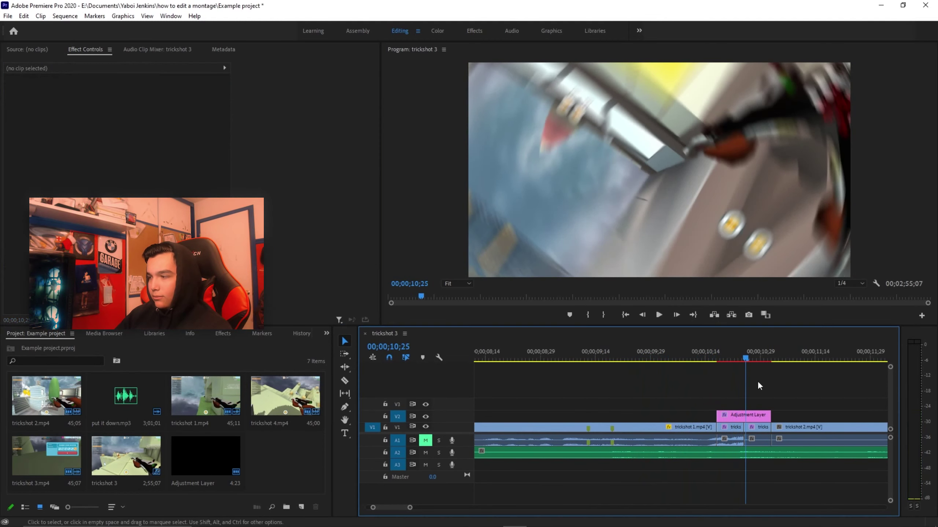
key(ctrl+s)
Play the montage from just before the trickshot 1 hit through to the trickshot 2 shot
key(minus)
click(607, 363)
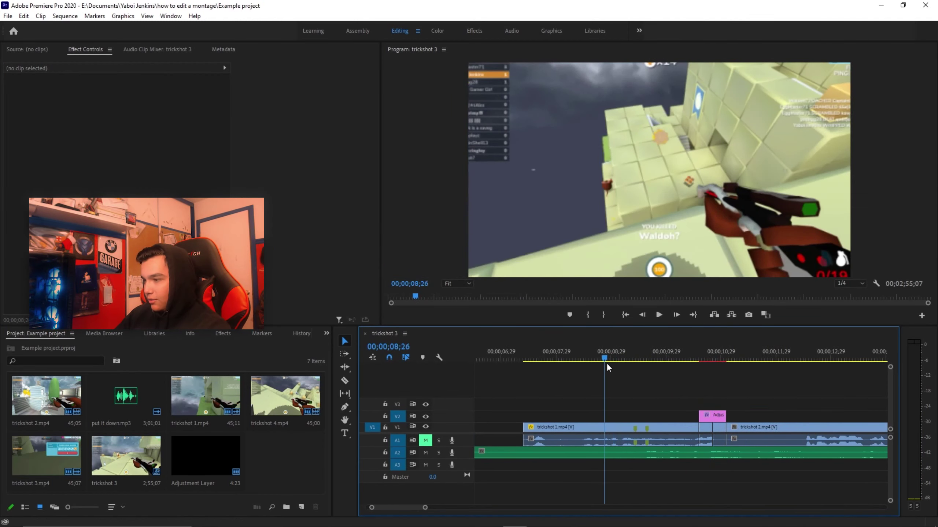
key(space)
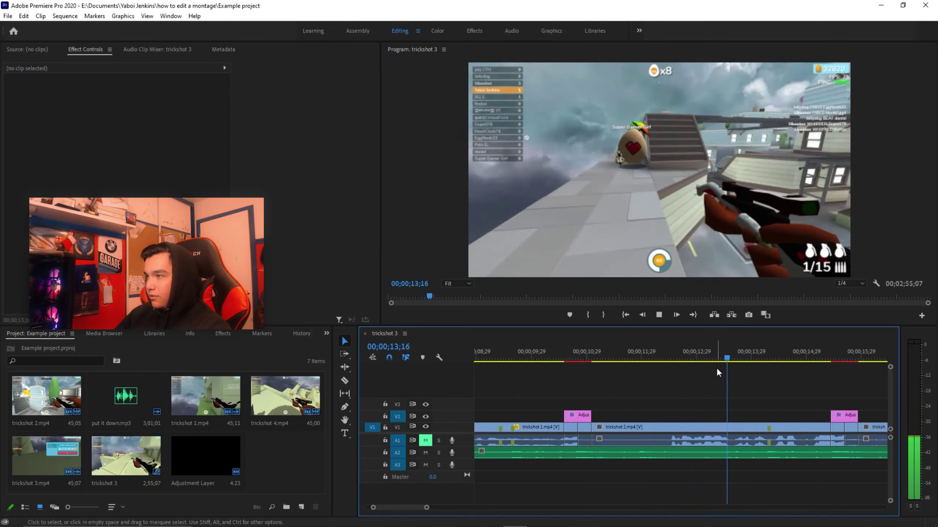
key(space)
Add a Scale keyframe of 110 on trickshot 2 at its hit marker, 00;00;14;09
click(751, 442)
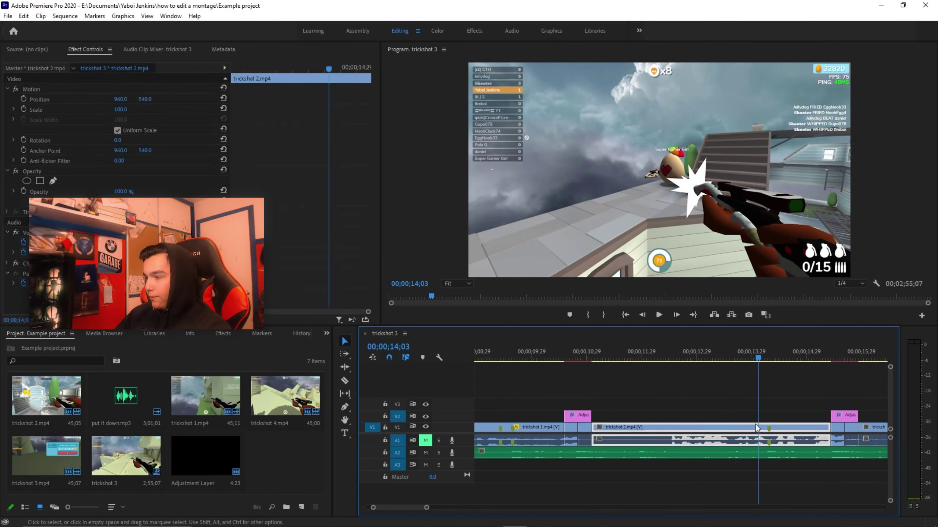
click(769, 359)
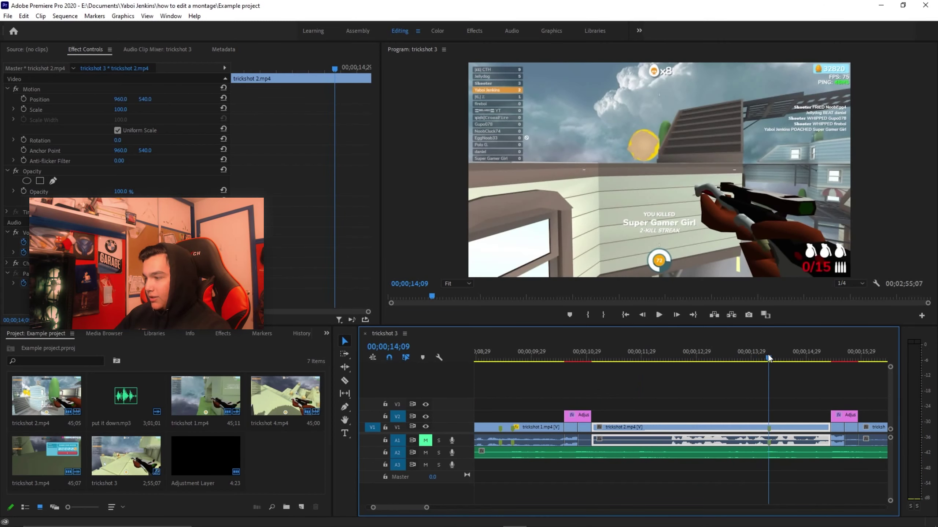
click(22, 109)
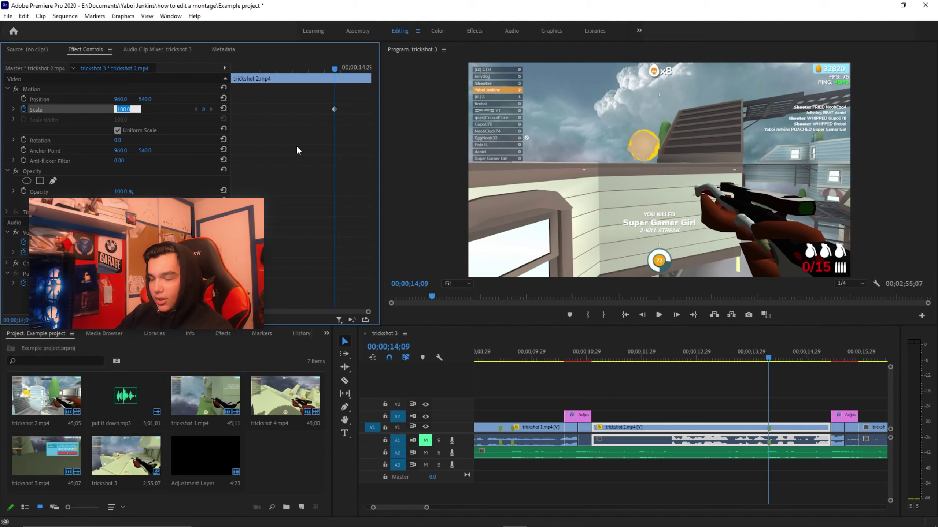
text(110)
key(Return)
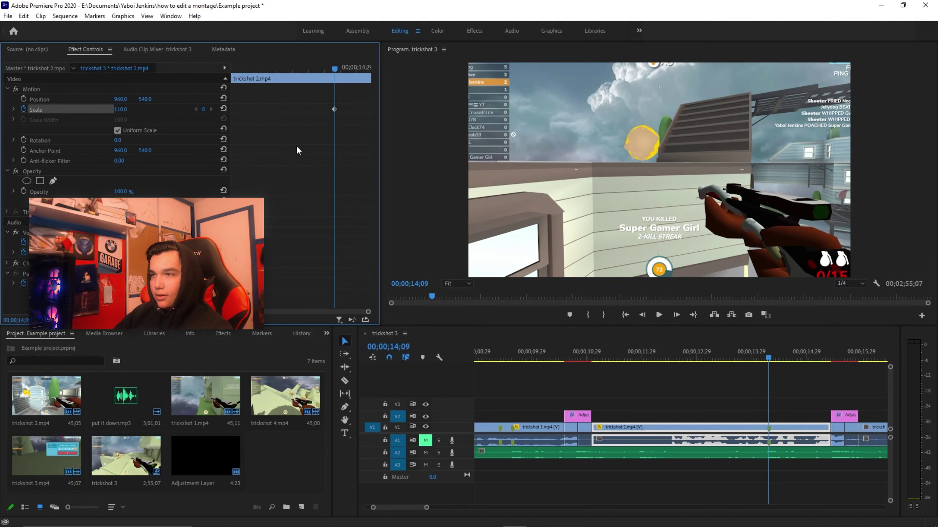
Add a Scale keyframe of 100 on trickshot 2 two frames before the hit, at 00;00;14;07
key(Left)
key(Left)
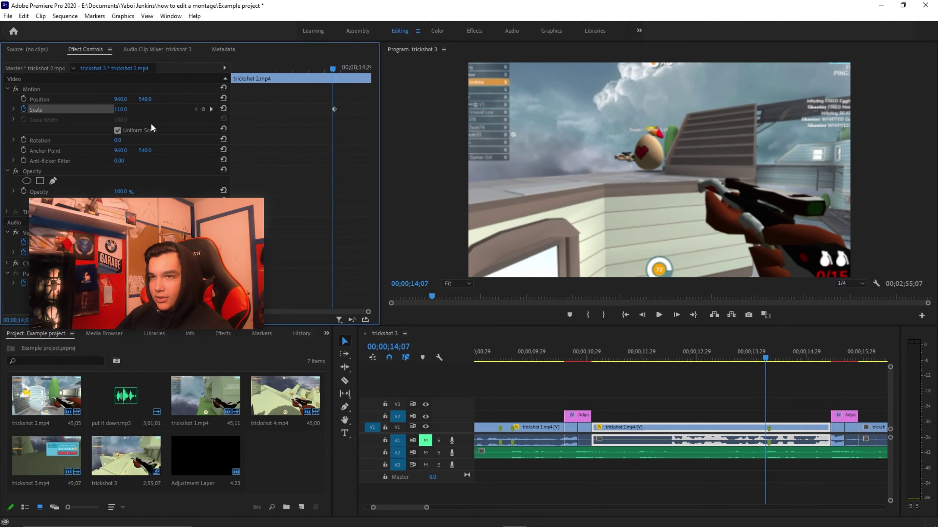
click(121, 110)
text(100)
key(Return)
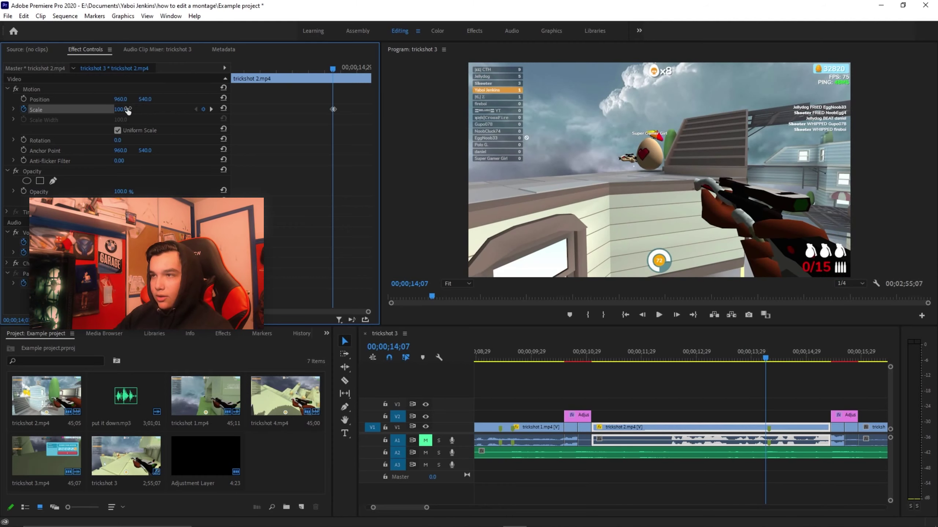
Add a Scale keyframe of 100 on trickshot 2 five frames after the hit, at 00;00;14;14
key(Right)
key(Right)
key(Right)
key(Right)
key(Right)
key(Right)
key(Right)
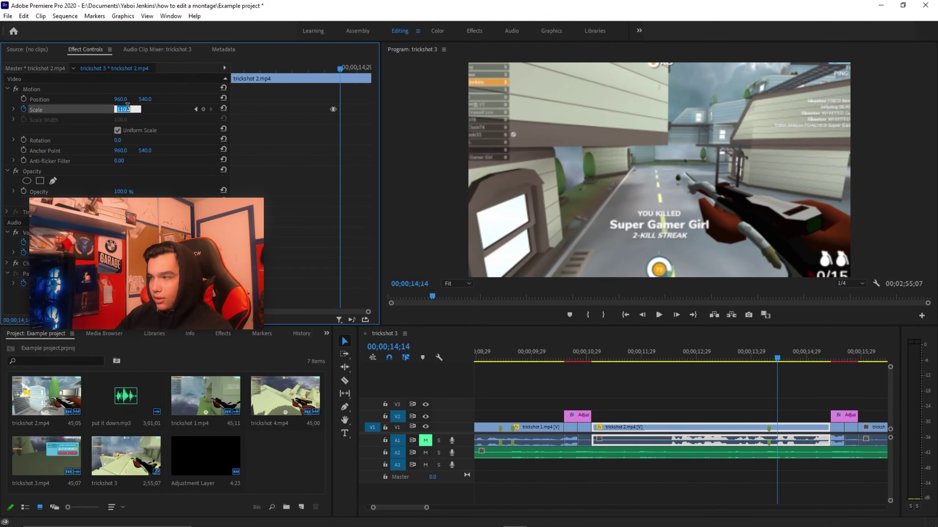
text(100)
key(Return)
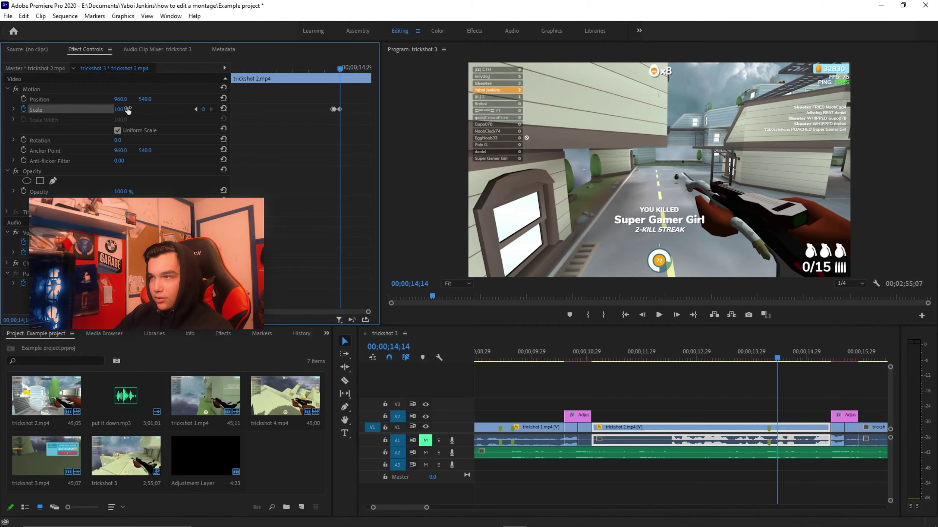
Play back and scrub the keyframed zoom around the trickshot 2 hit to check its timing
click(759, 358)
key(space)
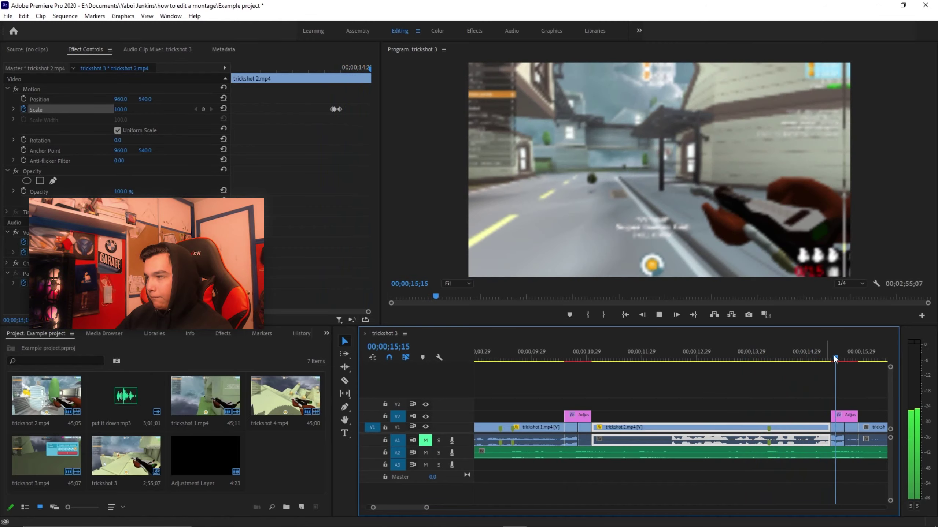
click(755, 363)
click(744, 364)
drag(746, 363, 770, 364)
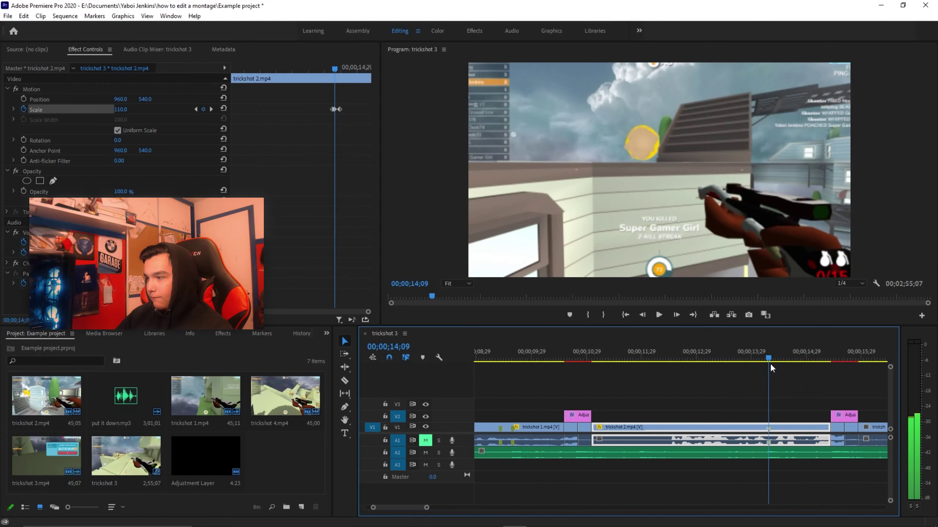
click(783, 390)
drag(760, 352, 732, 358)
key(space)
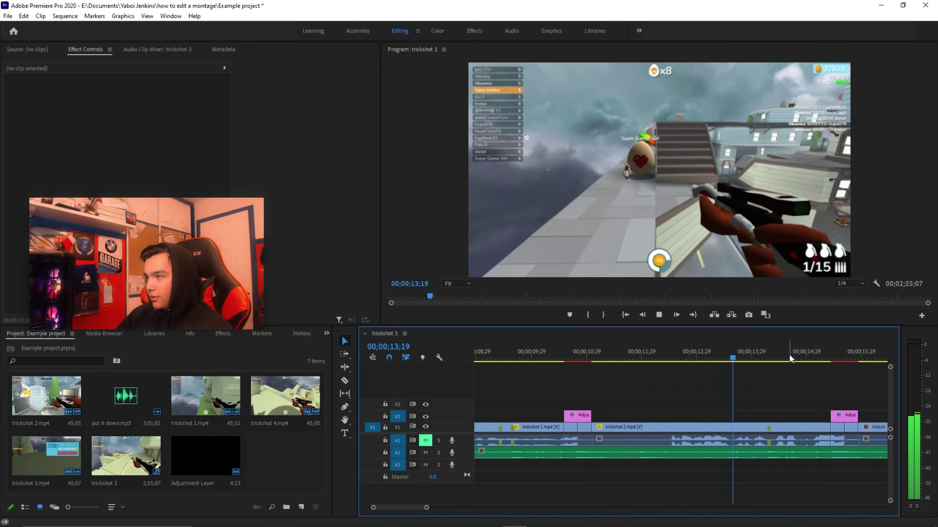
key(space)
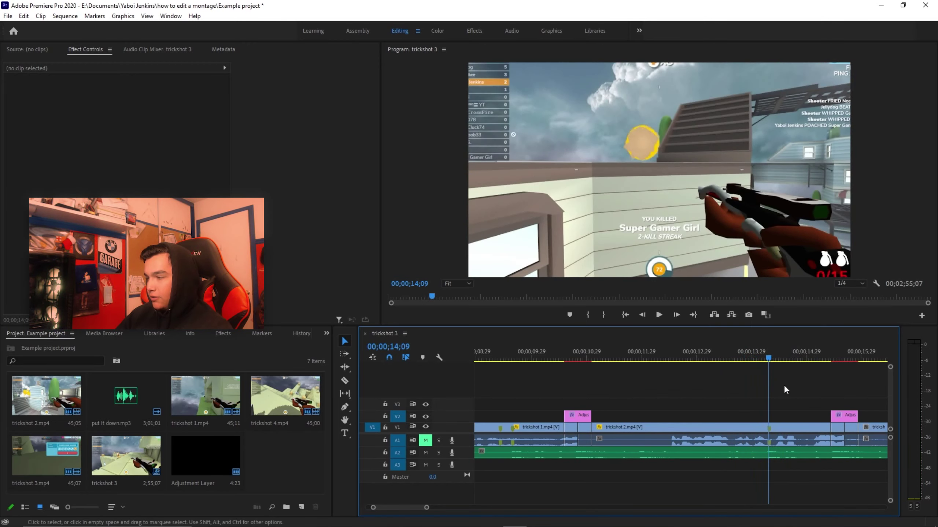
Shift all three trickshot 2 Scale keyframes earlier together so the 110 keyframe sits at 00;00;14;06
click(777, 430)
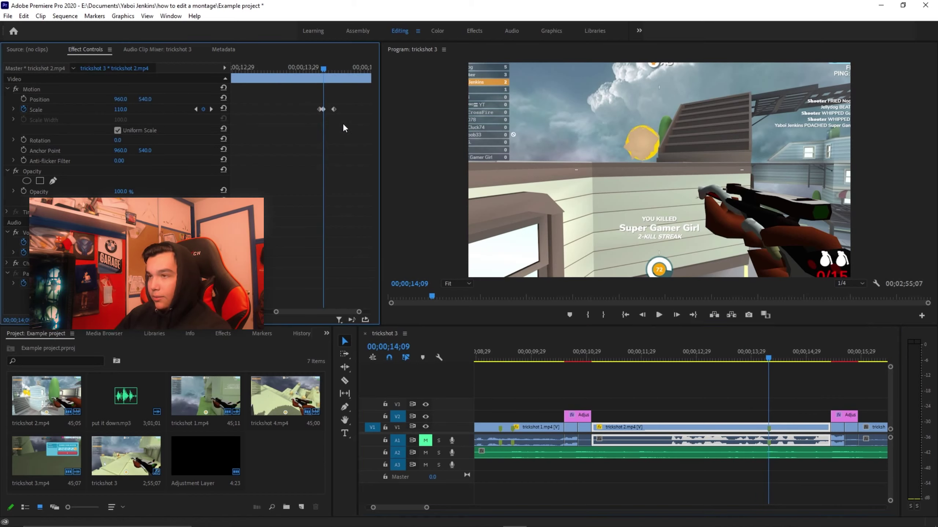
key(=)
key(=)
click(306, 69)
key(=)
key(=)
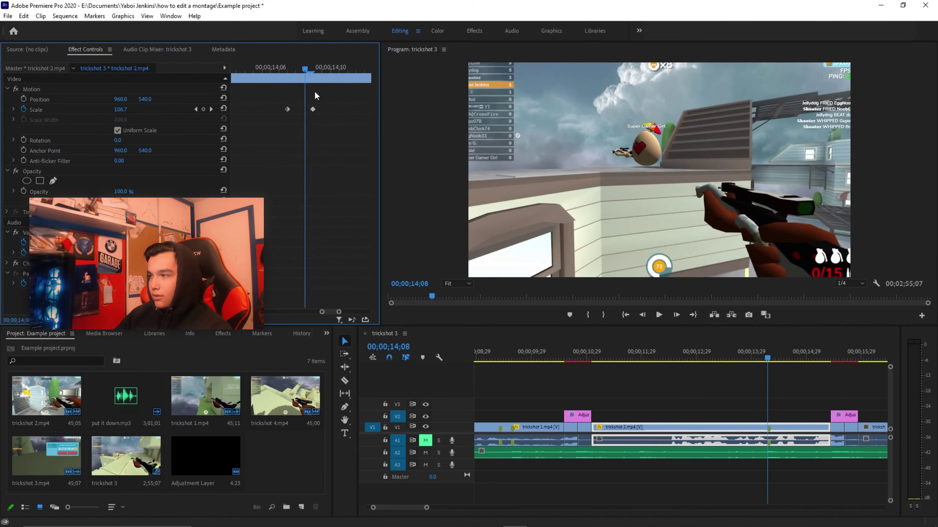
drag(291, 69, 368, 101)
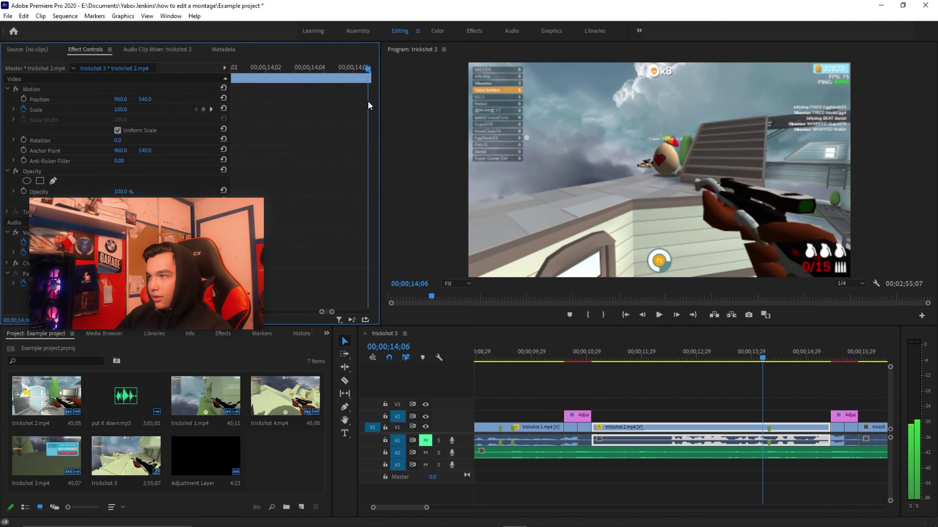
key(minus)
key(minus)
key(minus)
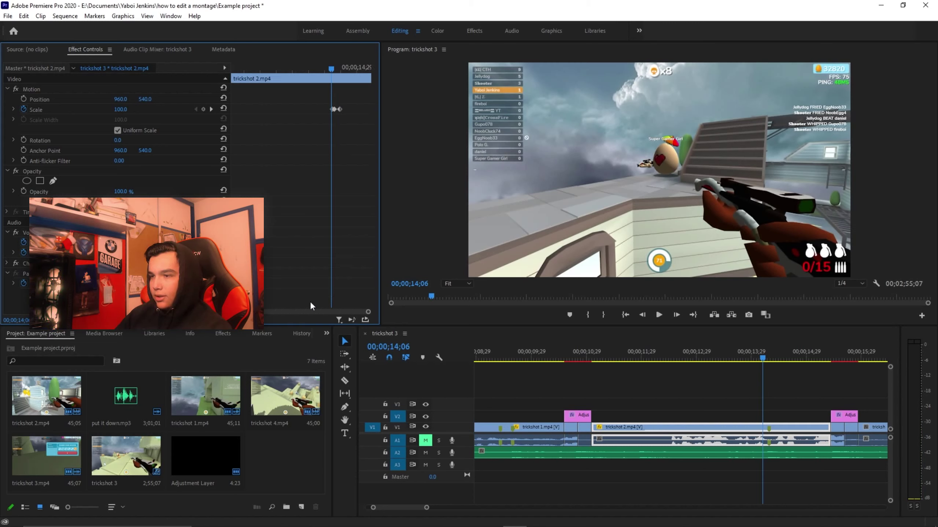
drag(260, 312, 282, 313)
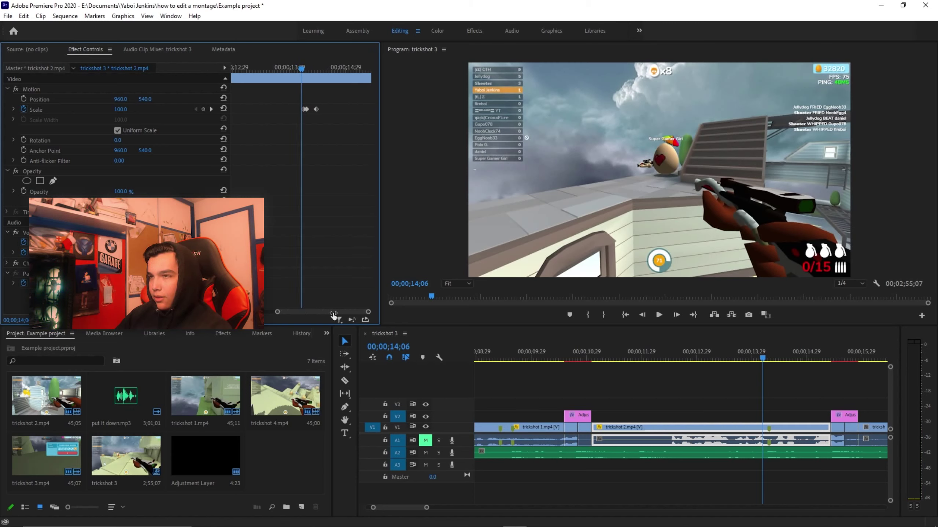
drag(344, 313, 343, 312)
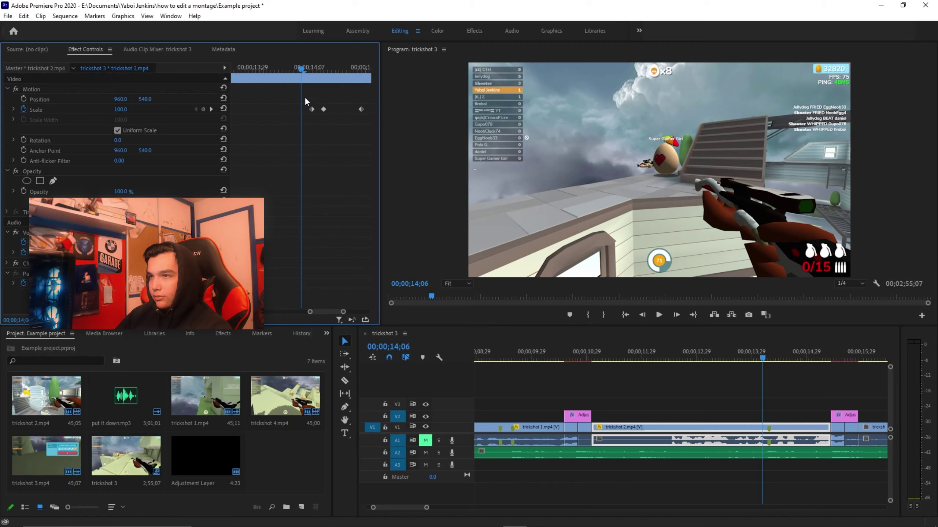
drag(305, 97, 338, 106)
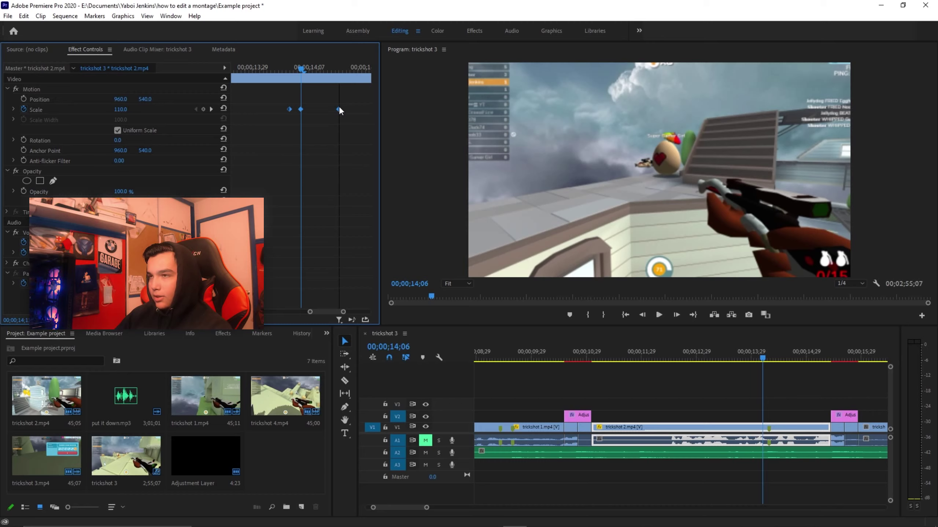
Play back trickshot 2 with the shifted zoom and fit the whole sequence in the timeline
click(680, 361)
key(space)
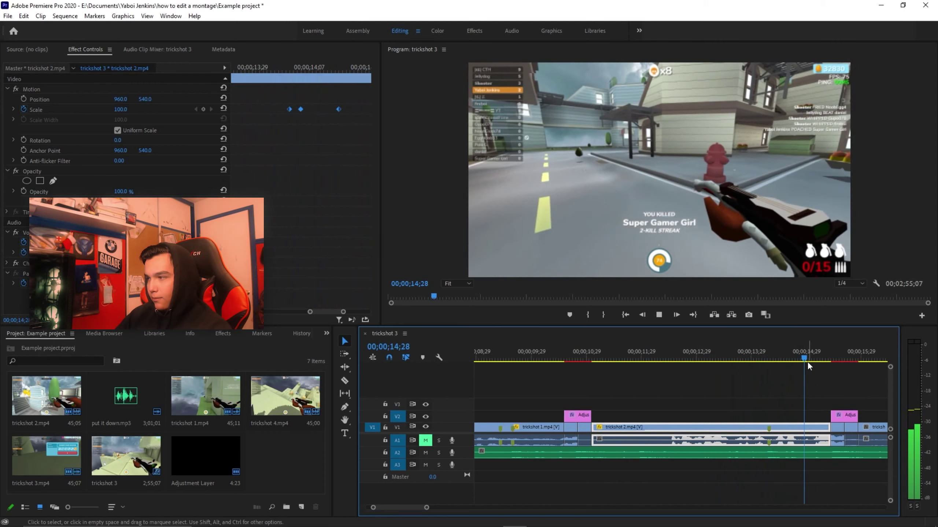
drag(805, 359, 764, 365)
key(backslash)
click(680, 370)
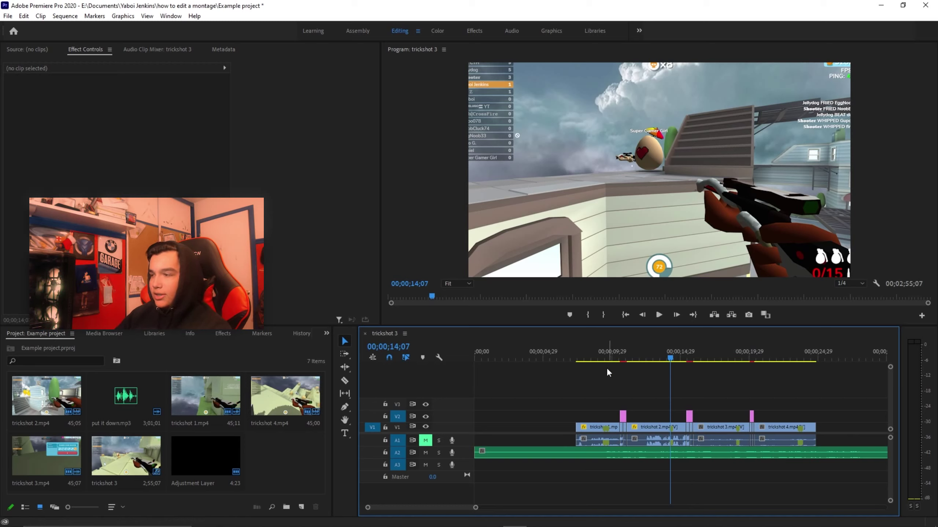
Expand the Scale property of trickshot 2 and examine the graphs around its middle keyframe
click(656, 442)
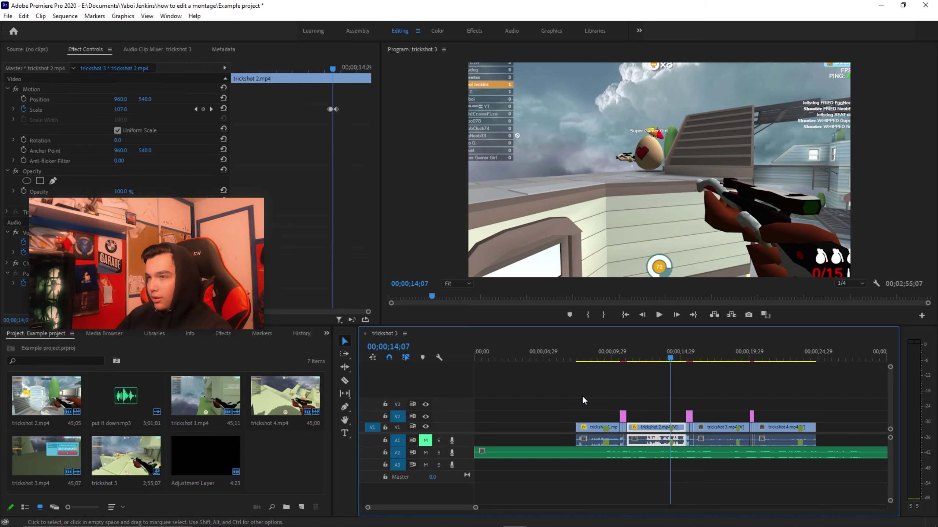
click(13, 110)
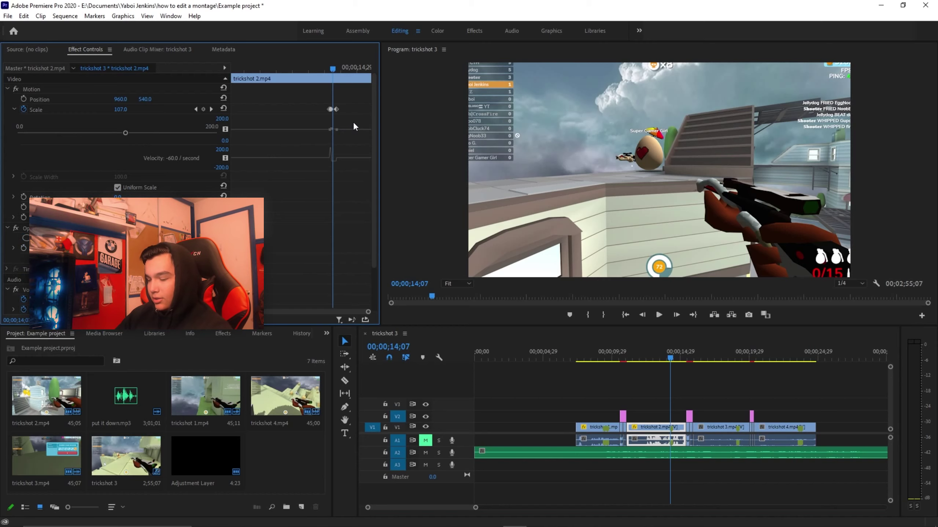
scroll(354, 126, up, 5)
click(297, 109)
Start keyframing Scale on the trickshot 3 clip at its hit marker, 00;00;19;03, with a value of 110
click(716, 357)
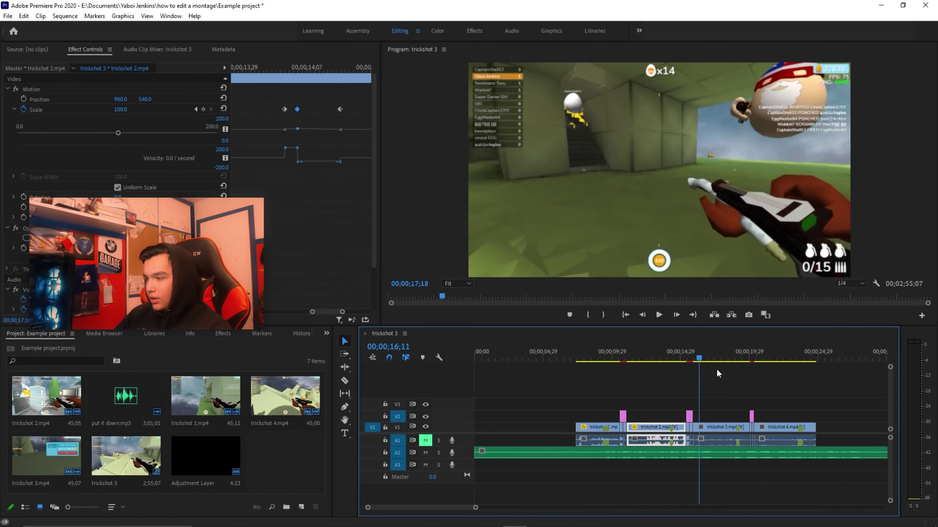
click(738, 371)
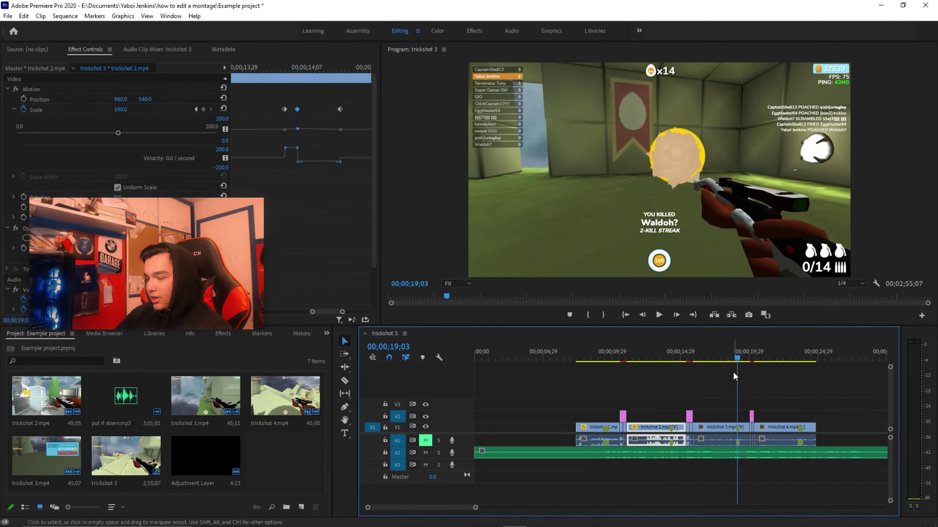
click(790, 394)
key(equal)
key(equal)
key(equal)
key(equal)
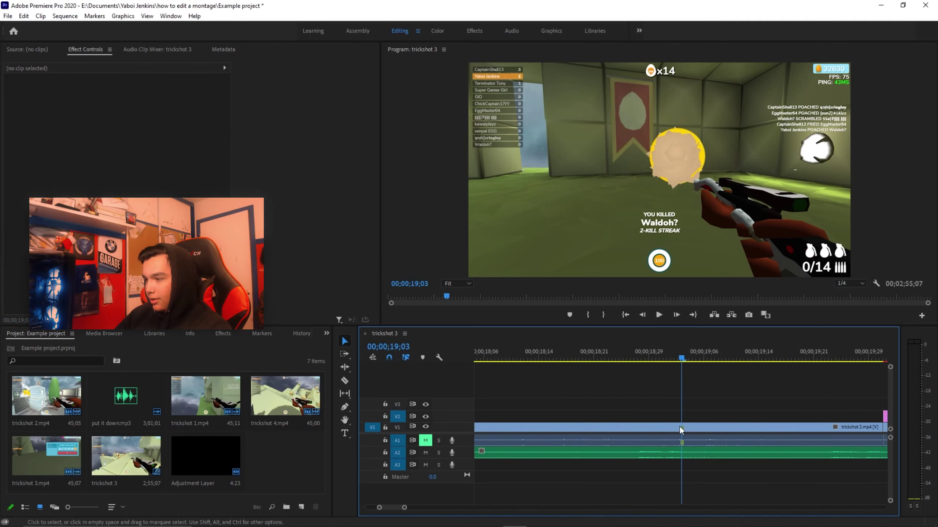
click(681, 427)
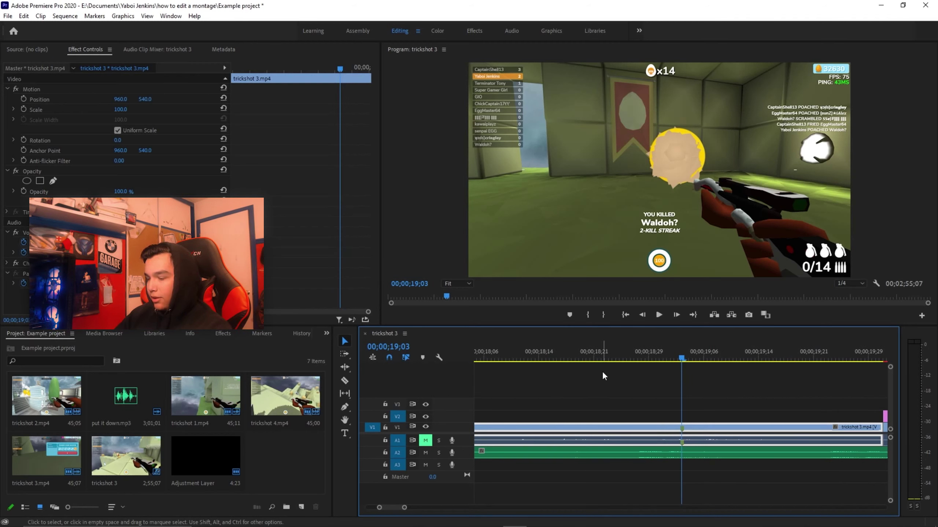
key(minus)
key(minus)
key(minus)
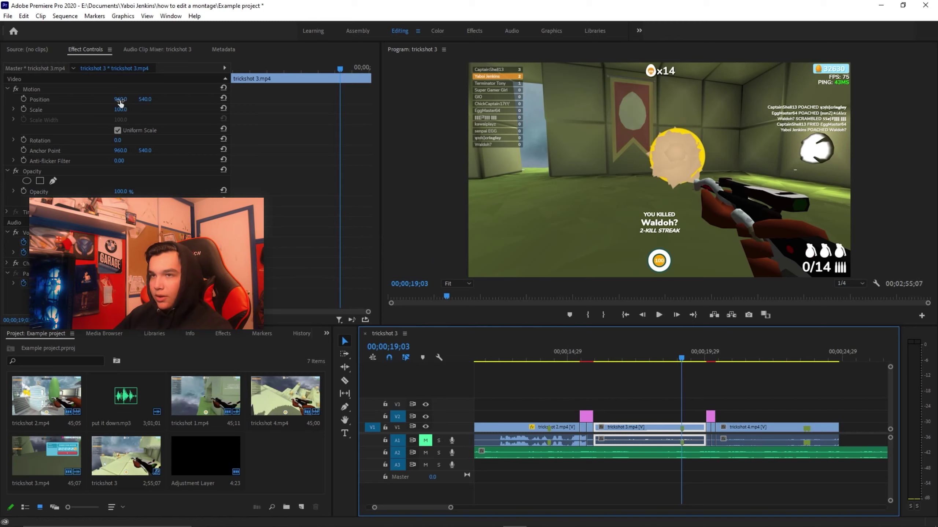
click(24, 109)
click(125, 108)
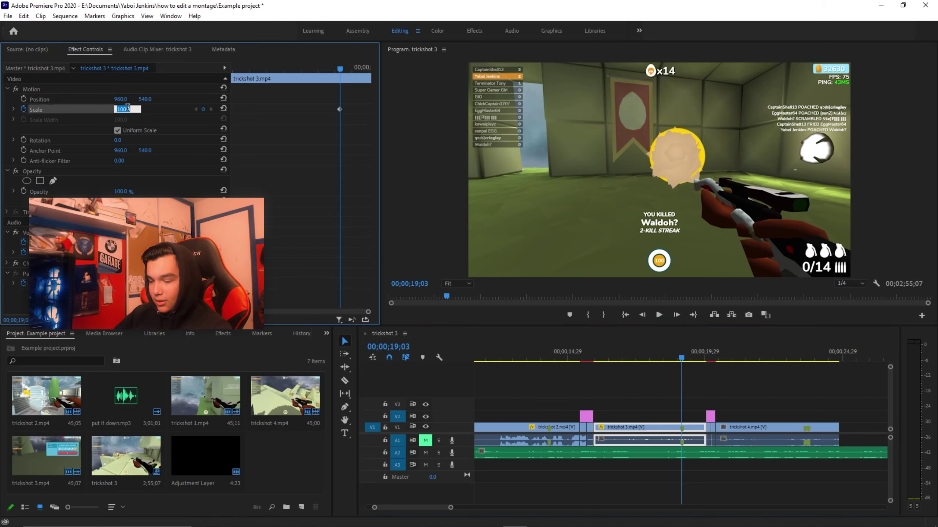
text(110)
key(Return)
Add trickshot 3 Scale keyframes of 100 one frame before the hit, at 00;00;19;02, and after it at 00;00;19;08
key(Left)
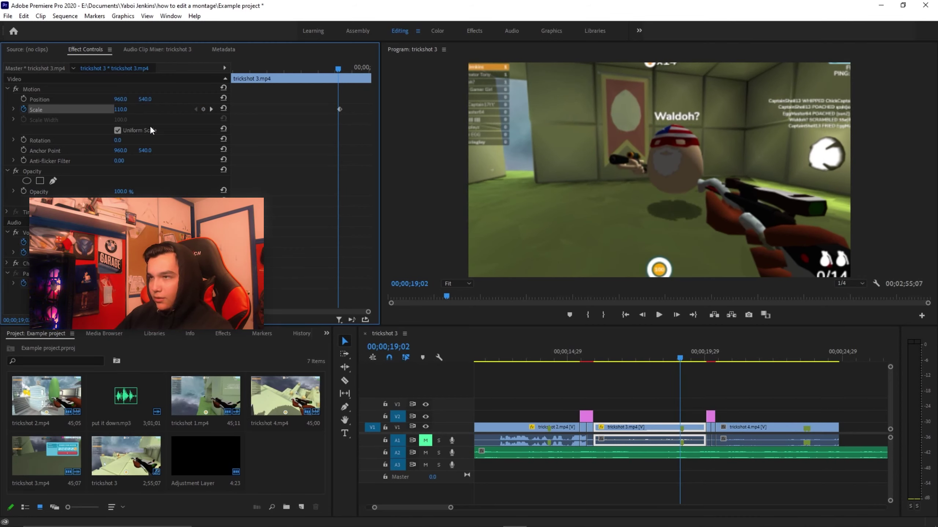
click(127, 109)
text(100)
key(Return)
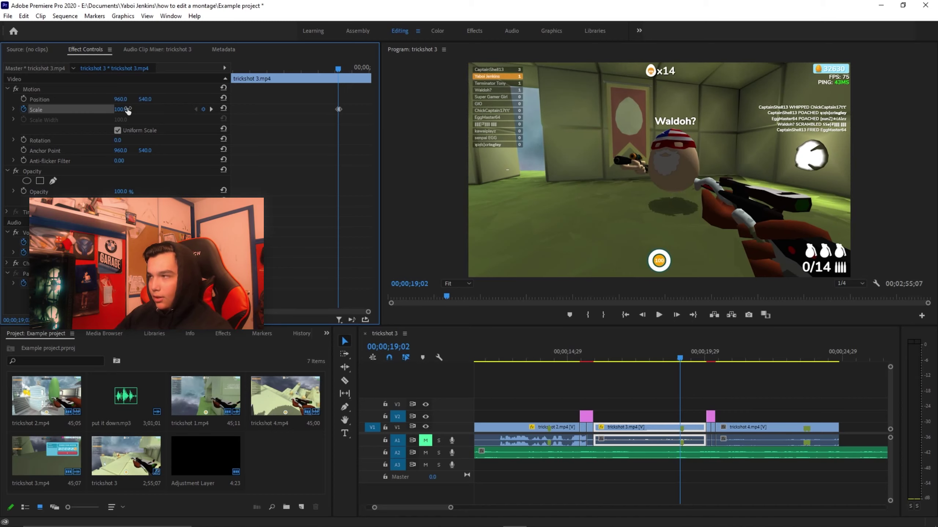
key(Right)
key(Right)
key(Right)
key(Right)
key(Right)
key(Right)
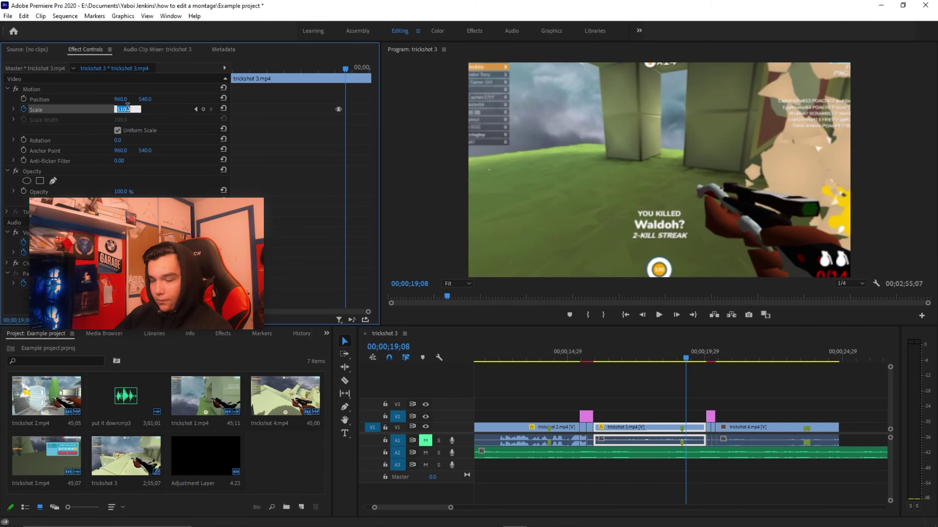
text(100)
key(Return)
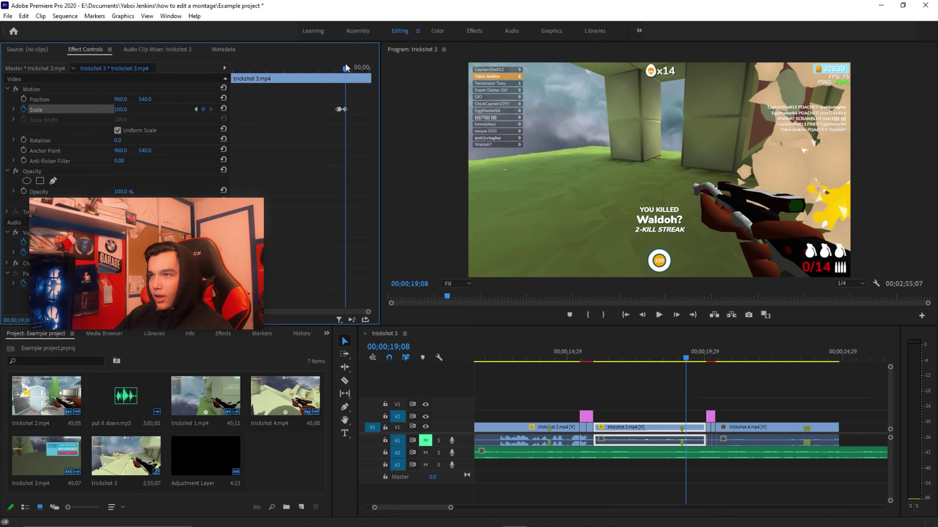
Shift all three trickshot 3 Scale keyframes earlier together so the middle one sits at about 00;00;19;01
drag(346, 66, 338, 67)
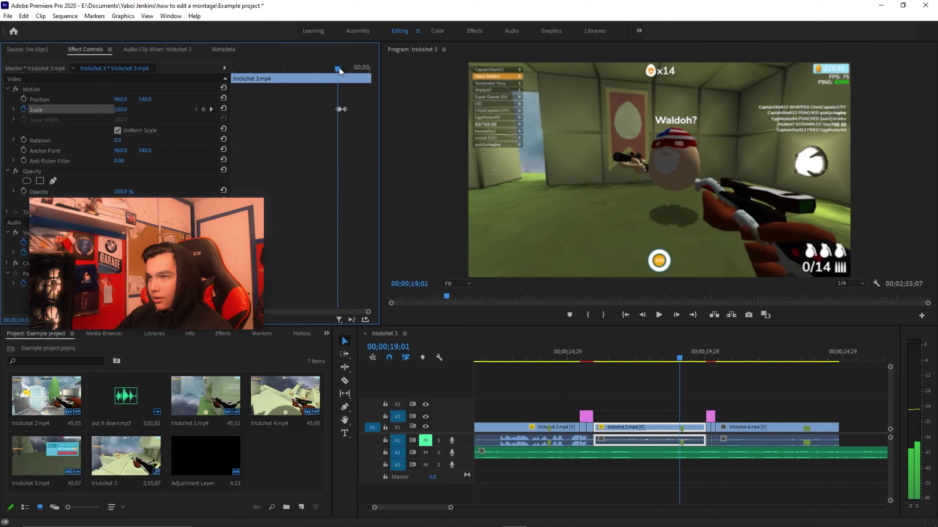
key(equal)
drag(306, 95, 340, 109)
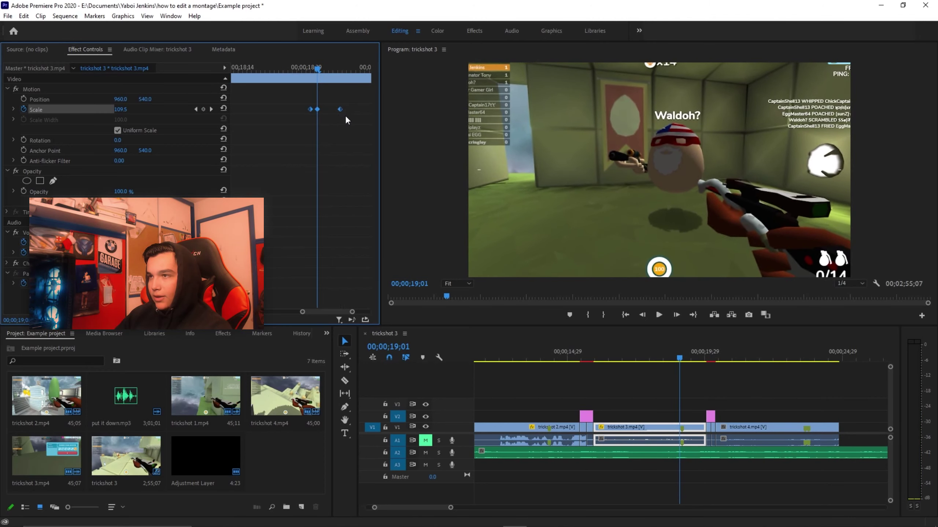
Play back from just before the trickshot 3 hit into trickshot 4 to check the shifted zoom
click(652, 394)
key(minus)
key(minus)
key(minus)
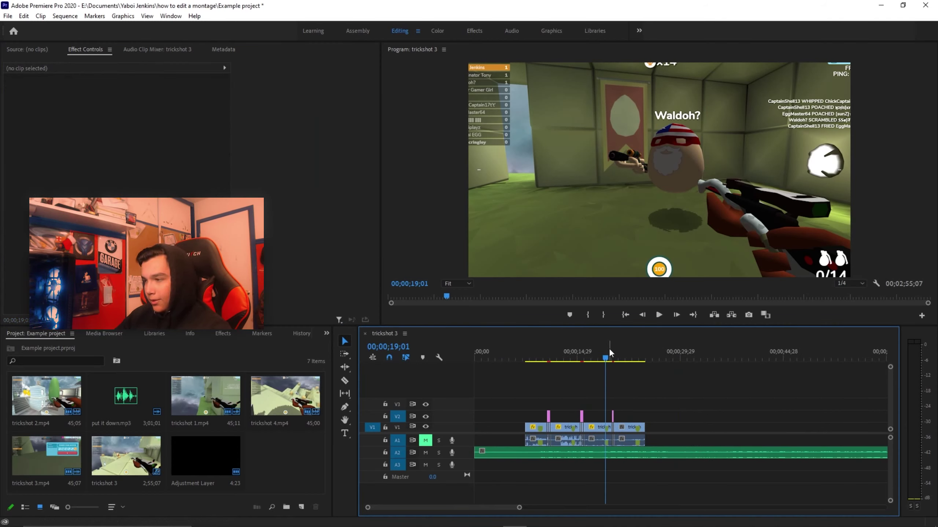
key(equal)
key(equal)
key(equal)
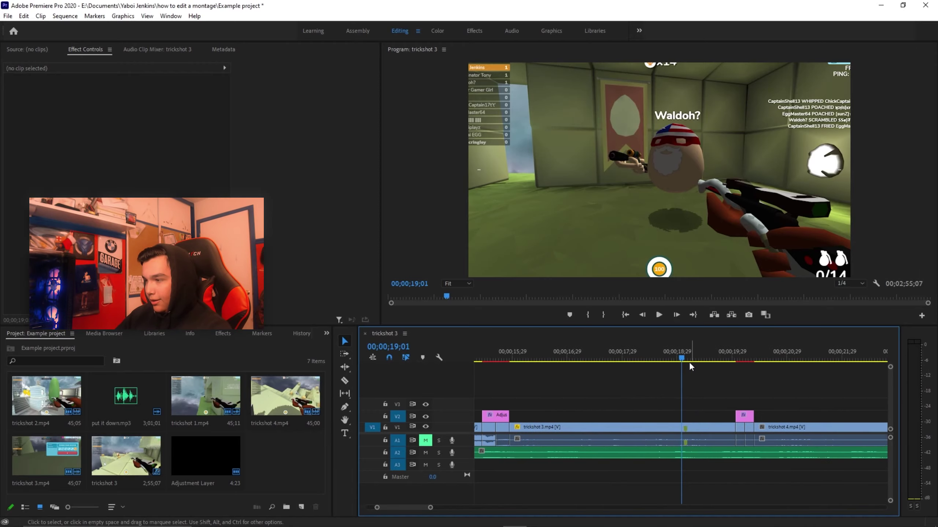
click(668, 359)
key(space)
key(minus)
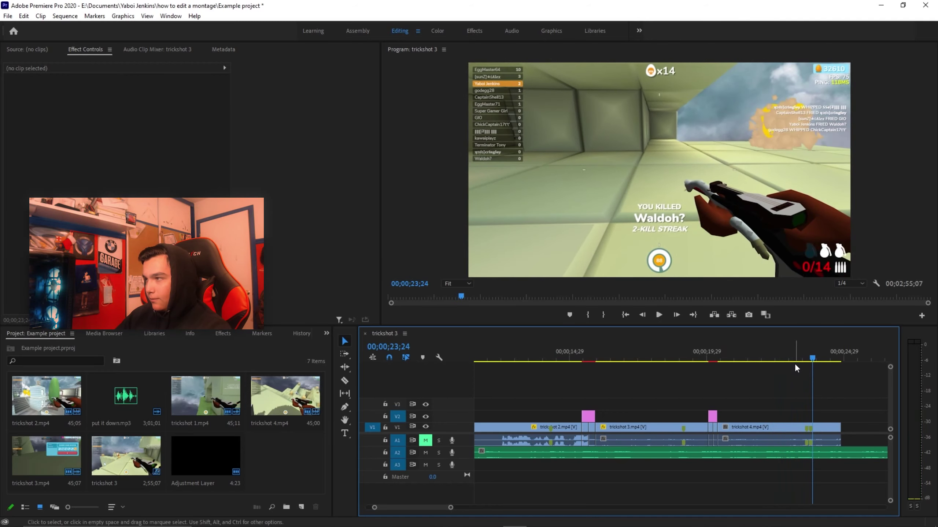
key(space)
Start keyframing Scale on the trickshot 4 clip at 00;00;23;19 with a value of 110
key(equal)
key(equal)
drag(679, 358, 755, 358)
key(equal)
key(equal)
key(equal)
click(770, 428)
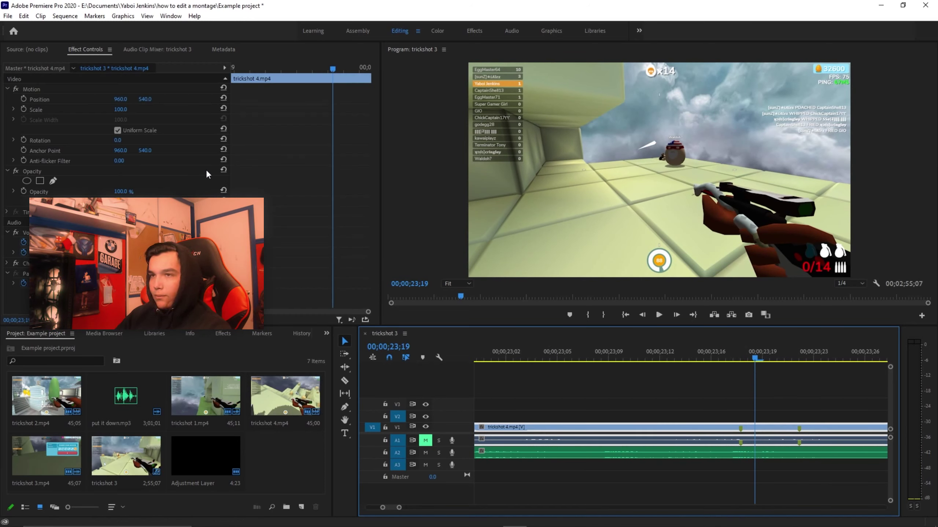
click(24, 109)
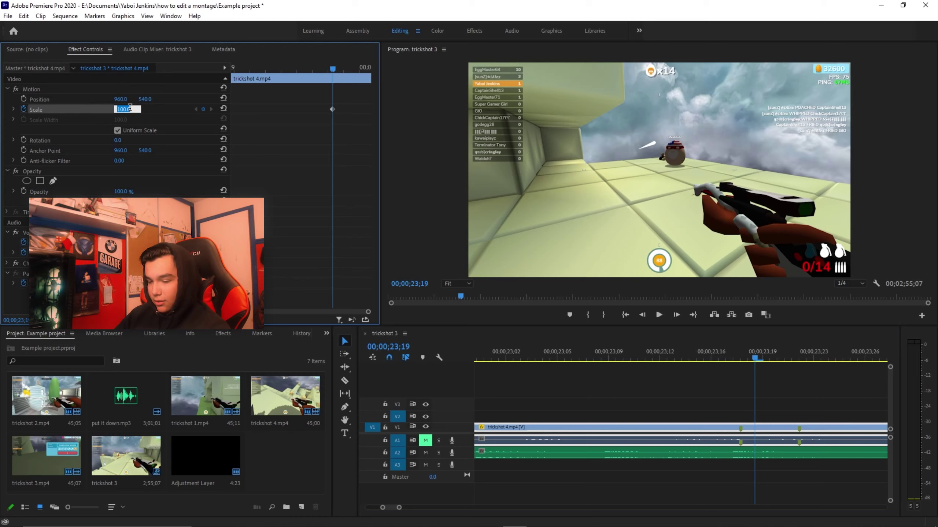
text(110)
key(Return)
Add a trickshot 4 Scale keyframe of 100 two frames before the zoom peak, at 00;00;23;17
key(Left)
key(Left)
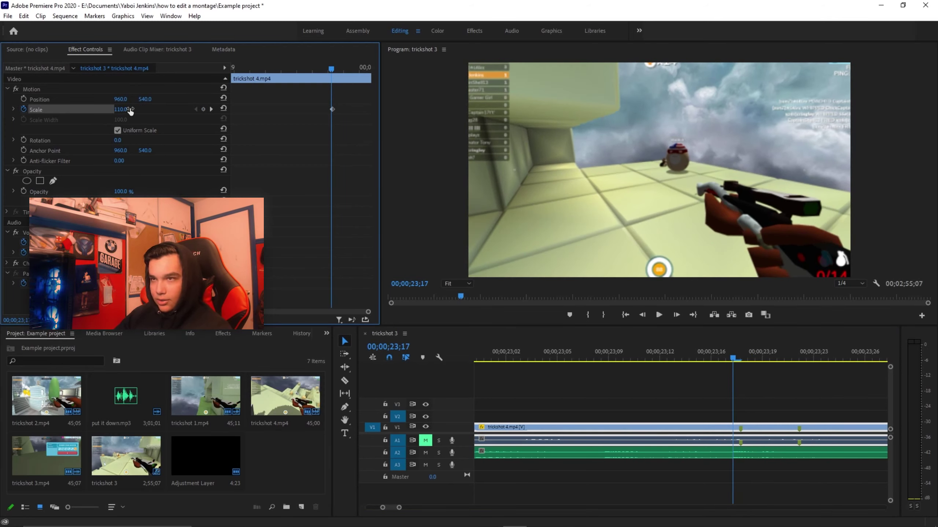
click(122, 109)
text(100)
key(Return)
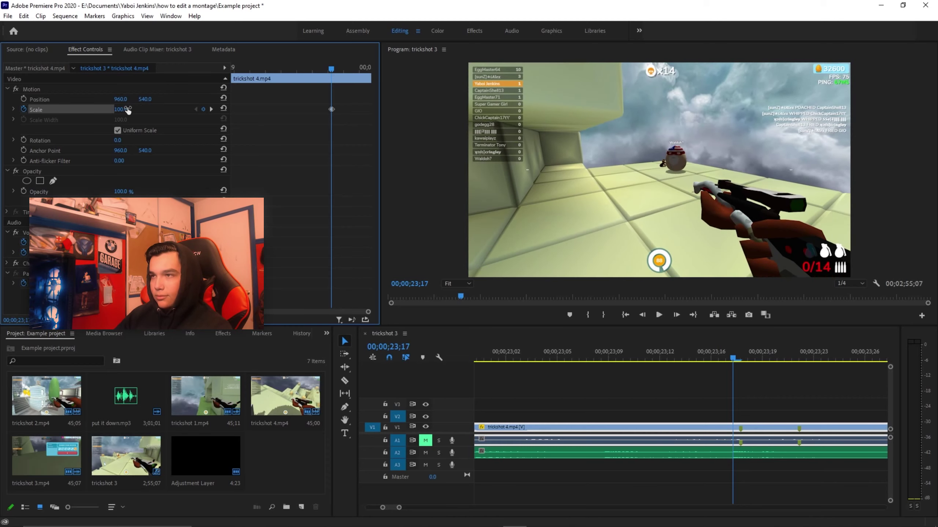
Key the trickshot 4 Scale back to 100 at 00;00;23;24
key(Right)
key(Right)
key(Right)
key(Right)
key(Right)
key(Right)
key(Right)
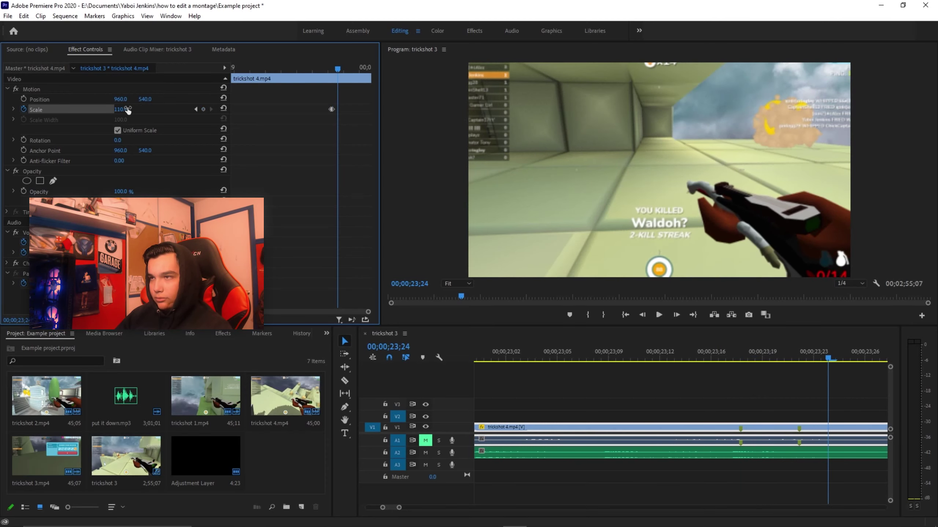
text(100)
key(Return)
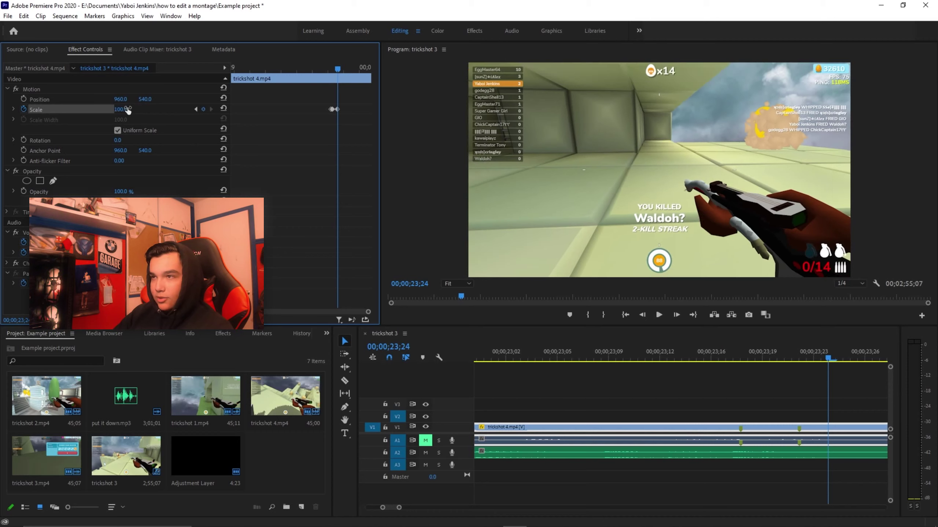
Scrub back through trickshot 4 around its hit markers to check the zoom timing
drag(827, 359, 644, 363)
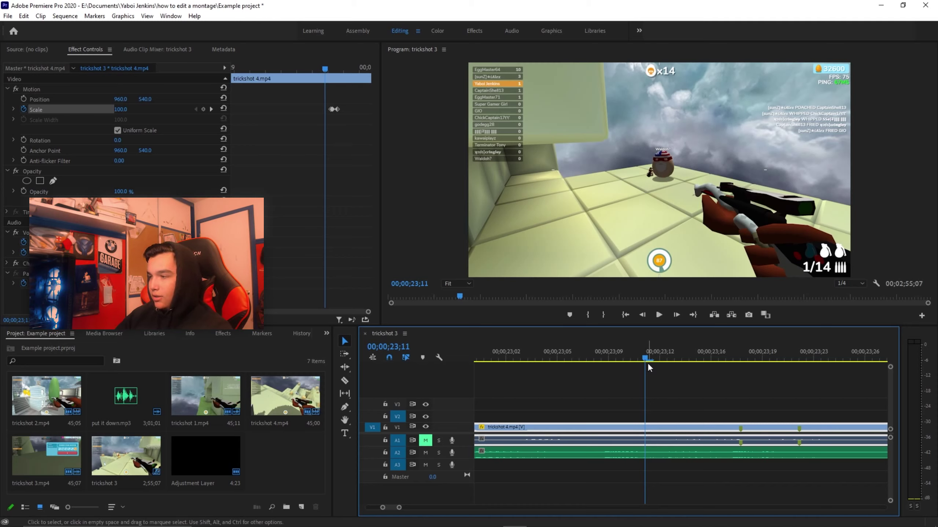
drag(644, 354, 611, 364)
click(652, 390)
scroll(652, 390, down, 5)
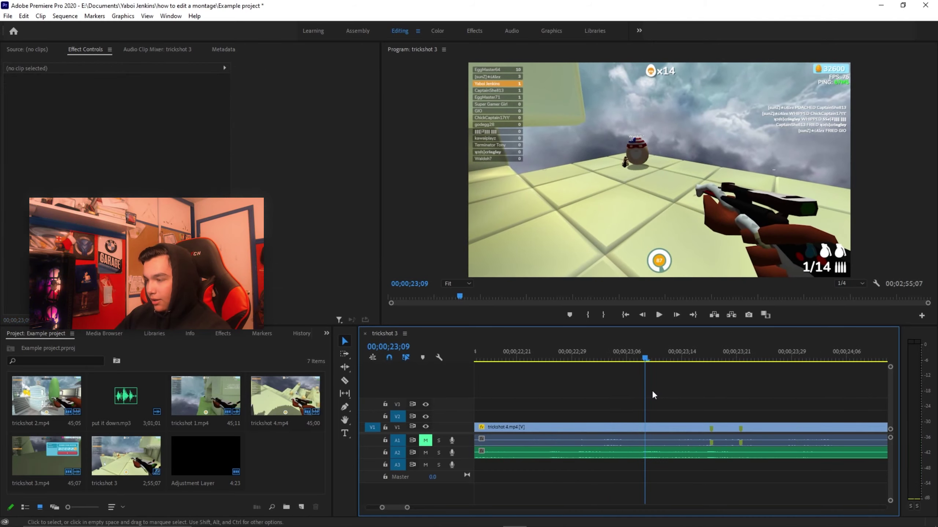
drag(680, 361, 776, 369)
scroll(643, 375, down, 3)
key(=)
key(=)
key(=)
key(=)
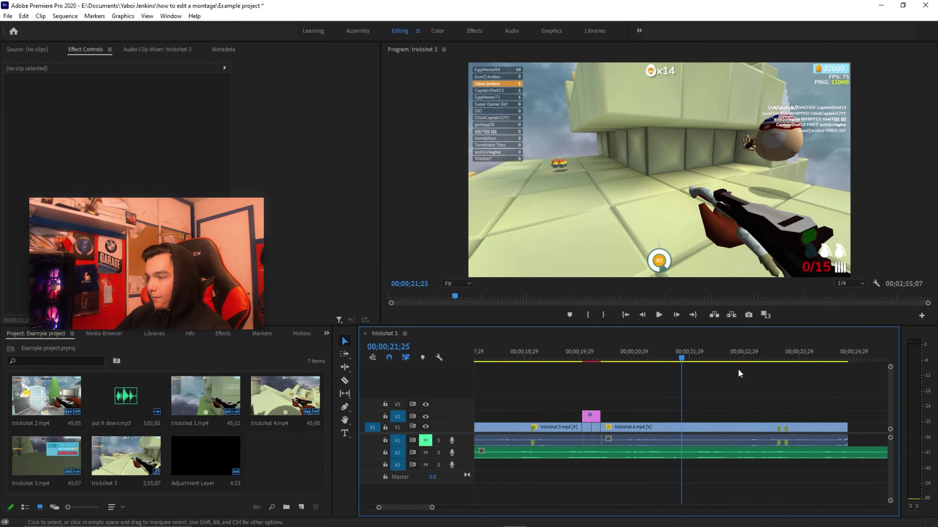
key(minus)
key(minus)
key(minus)
key(minus)
key(minus)
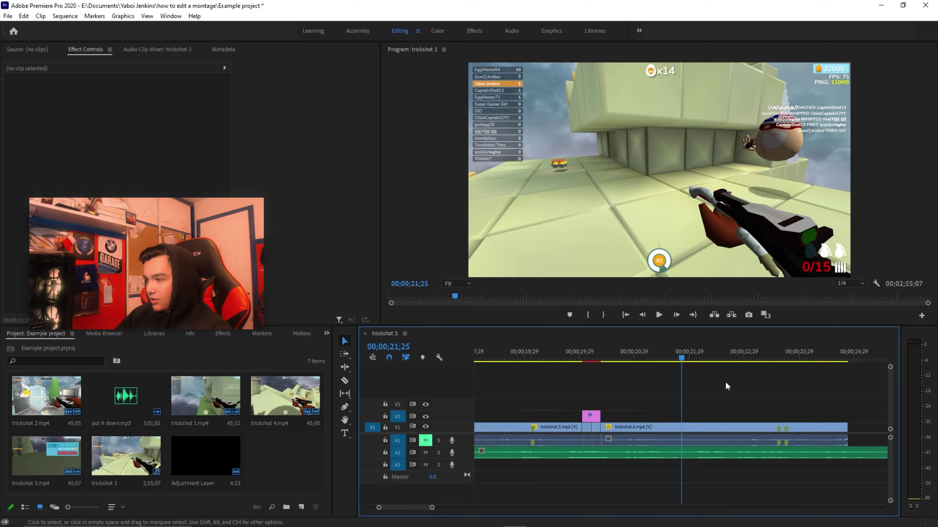
key(minus)
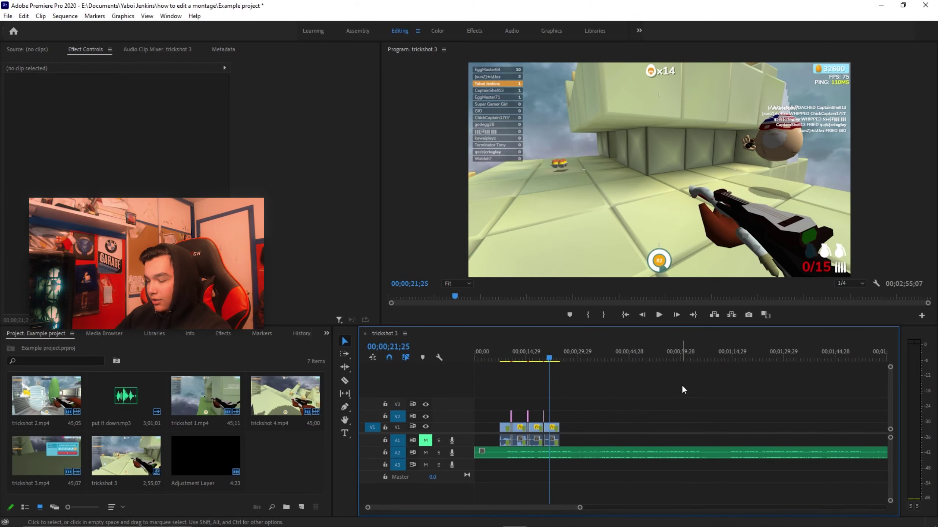
key(=)
key(=)
key(=)
key(=)
key(=)
key(=)
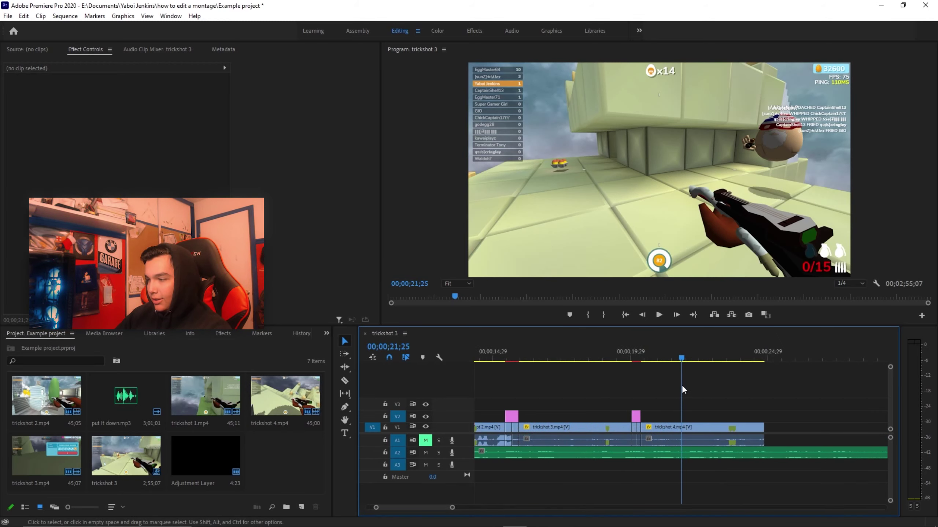
Save the project and play back trickshot 4 through its hits to check the zoom
drag(701, 356, 826, 373)
key(minus)
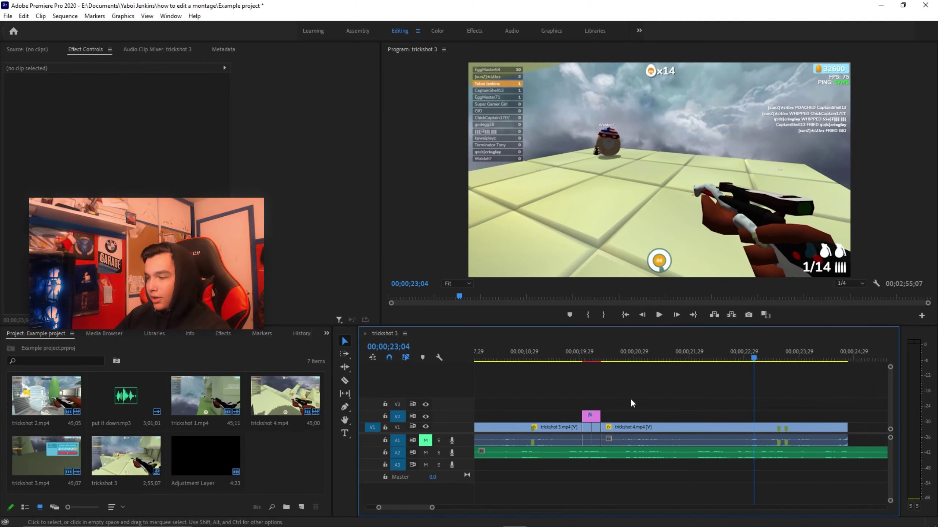
key(ctrl+s)
click(682, 356)
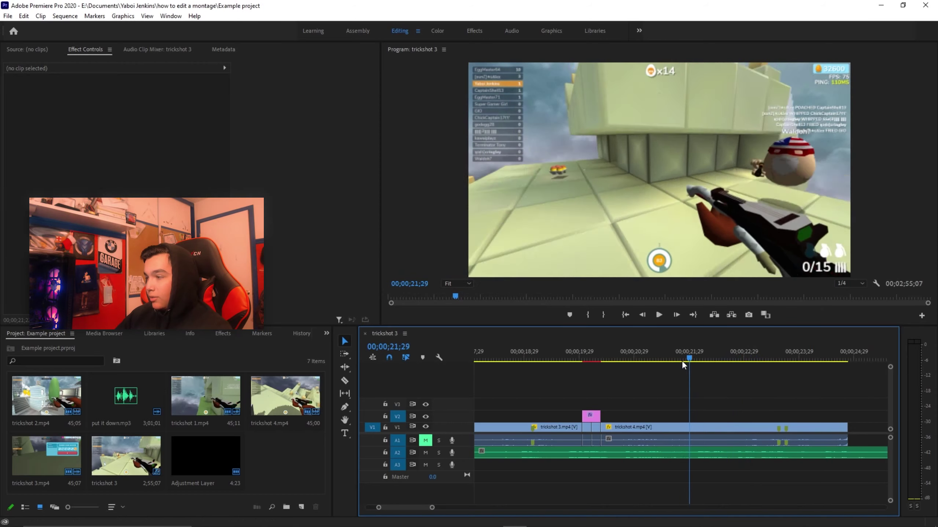
key(space)
key(d)
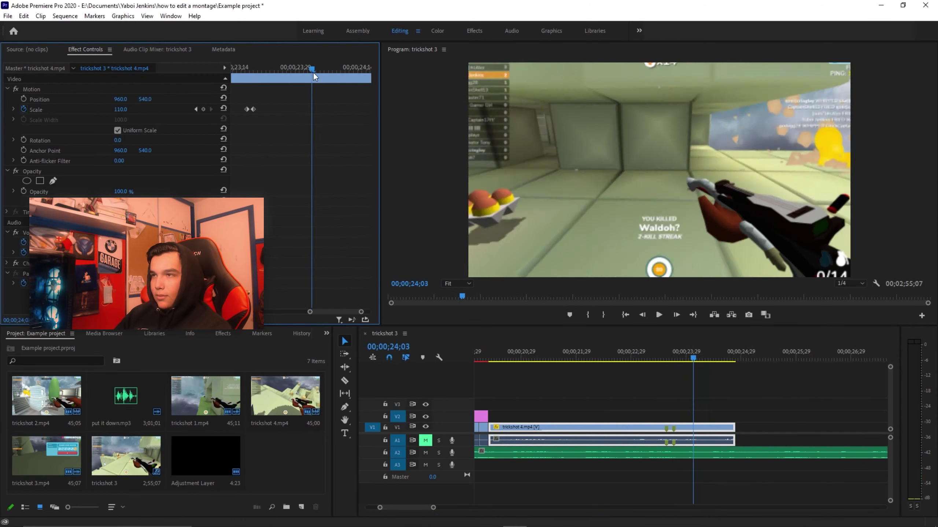
key(space)
Add a closing Scale keyframe of 100 to trickshot 4 and shift its three keyframes earlier so the last sits at about 00;00;23;18
drag(674, 356, 667, 357)
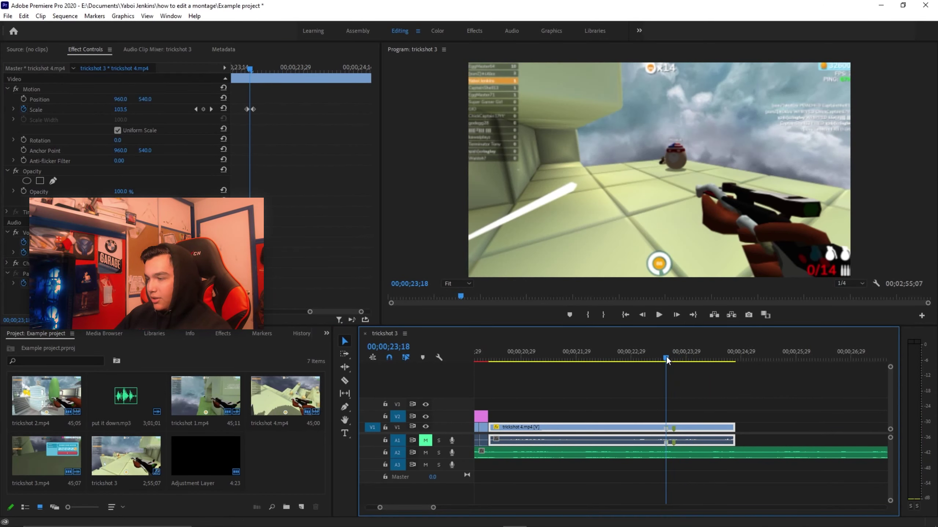
key(=)
key(=)
drag(249, 70, 252, 68)
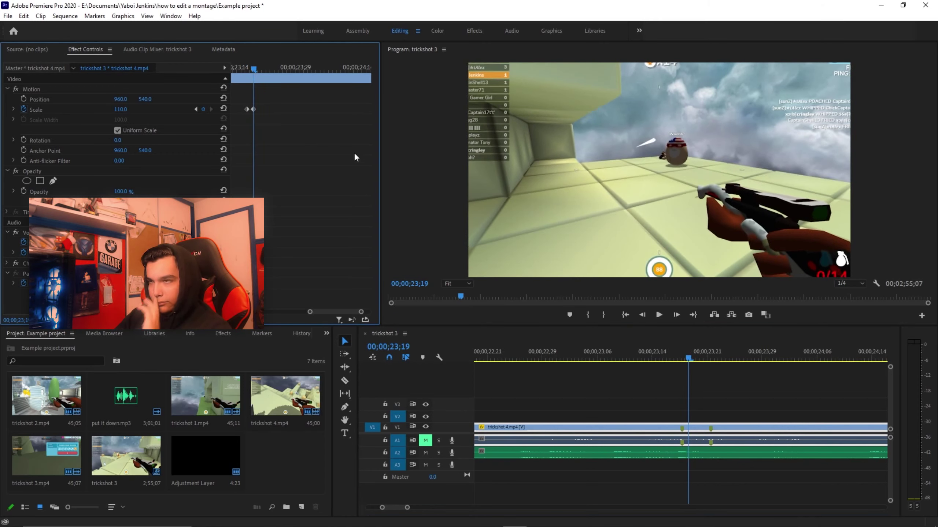
key(Right)
key(Right)
key(Right)
key(Right)
key(Right)
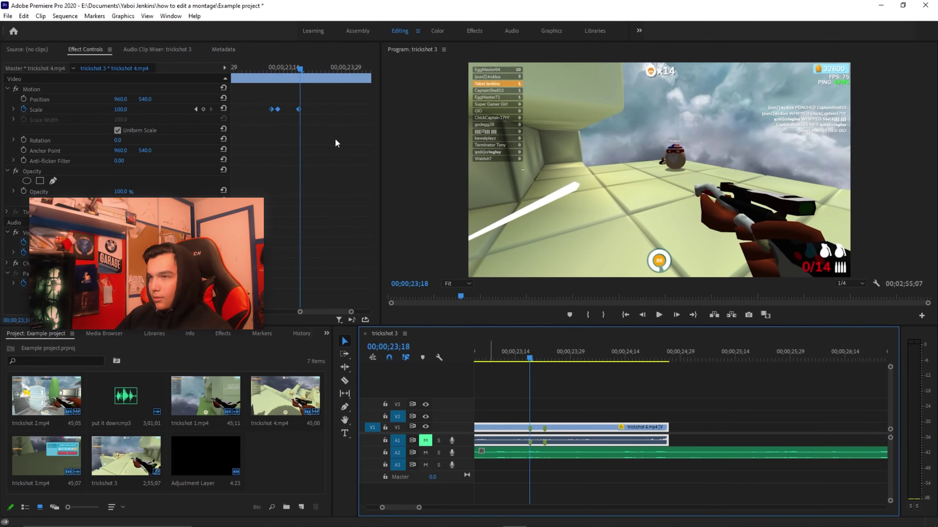
Add a Scale keyframe of 110 to trickshot 4 at its second hit, 00;00;23;22
click(336, 120)
drag(297, 67, 340, 74)
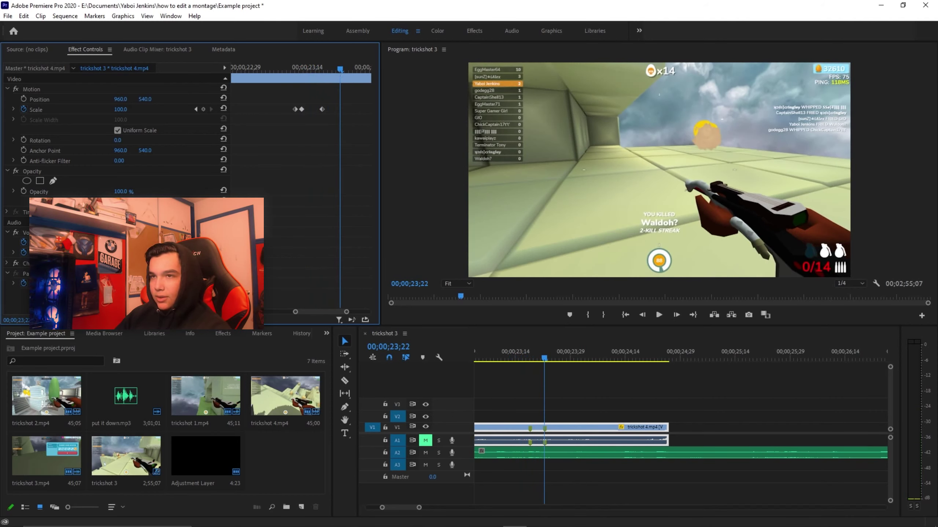
click(127, 108)
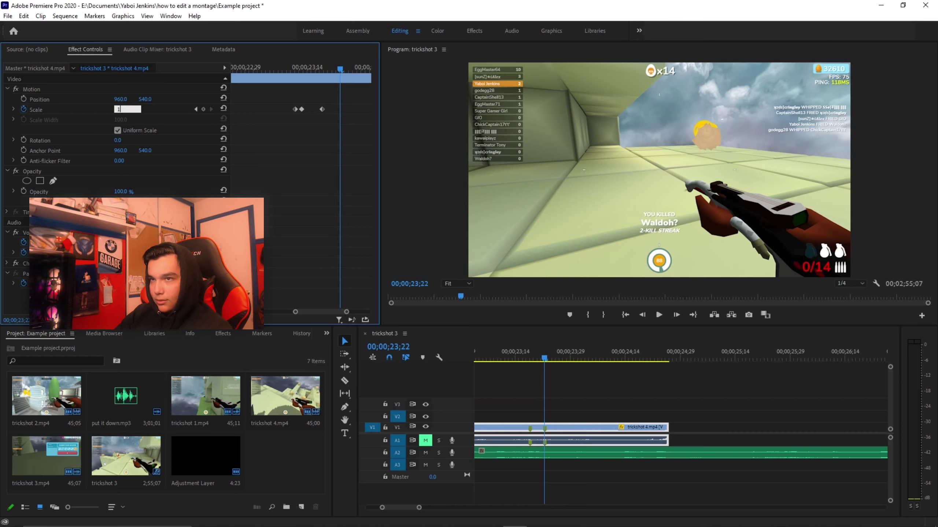
key(Return)
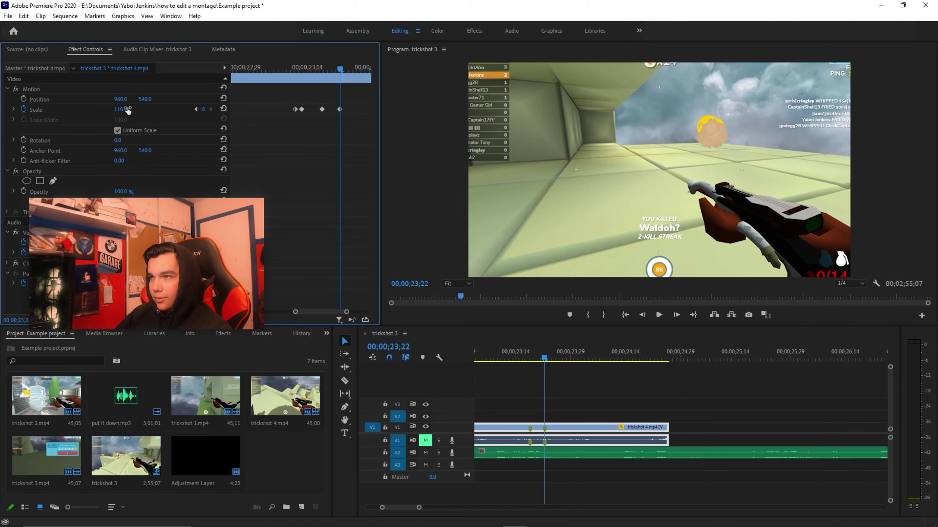
Key the trickshot 4 Scale at 100 two frames before the second hit, at 00;00;23;20
key(Left)
key(Left)
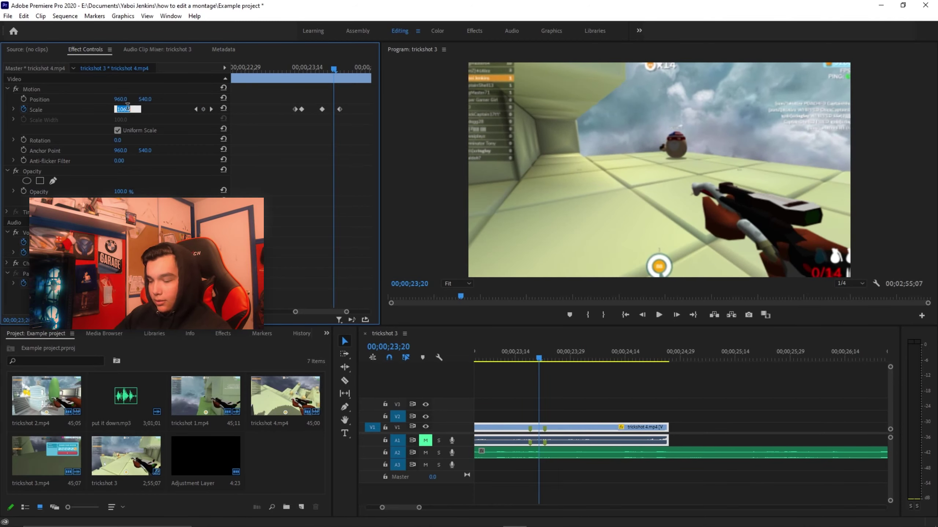
key(Return)
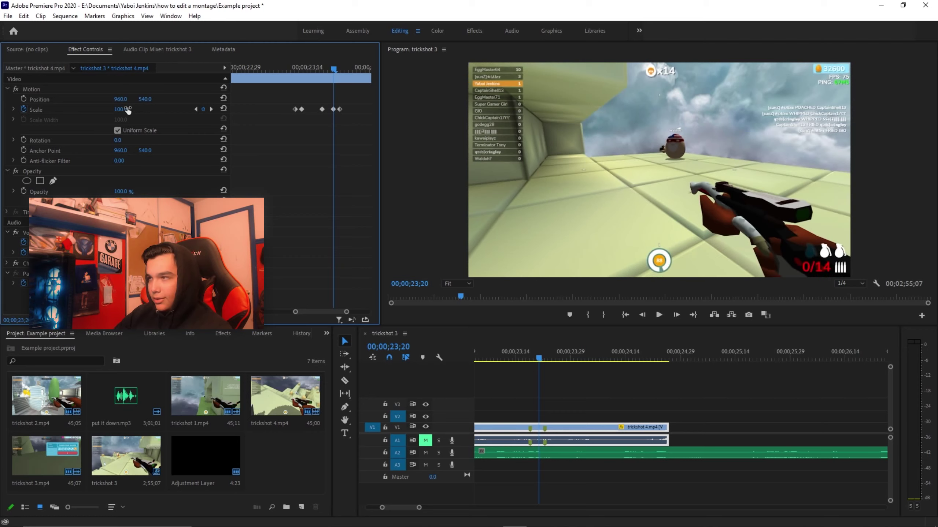
Key the trickshot 4 Scale back to 100 at 00;00;23;27 and play the sequence to check the second zoom
click(340, 69)
key(Right)
key(Right)
key(Right)
key(Right)
key(Right)
key(Right)
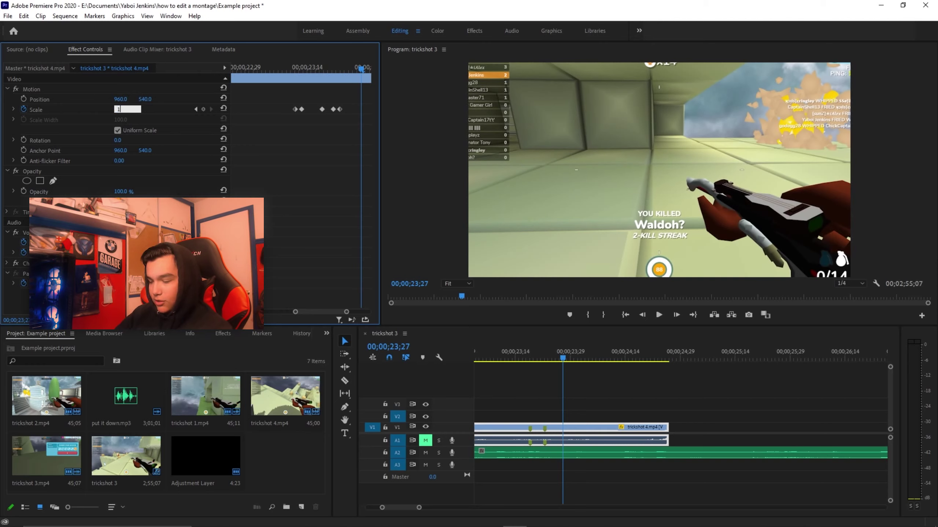
text(100)
key(Return)
key(Up)
key(space)
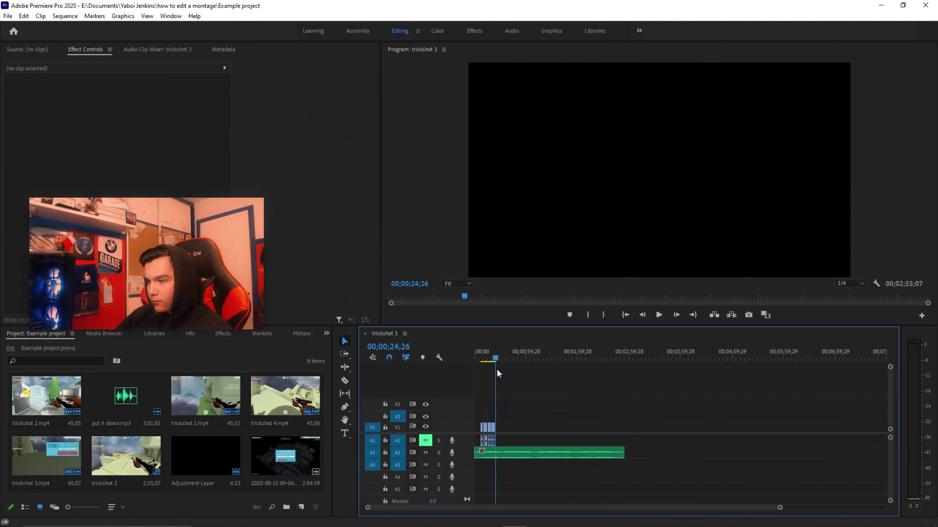
Examine trickshot 2 between its opening part and its hit marker at 00;00;14;09, saving the project along the way
click(488, 360)
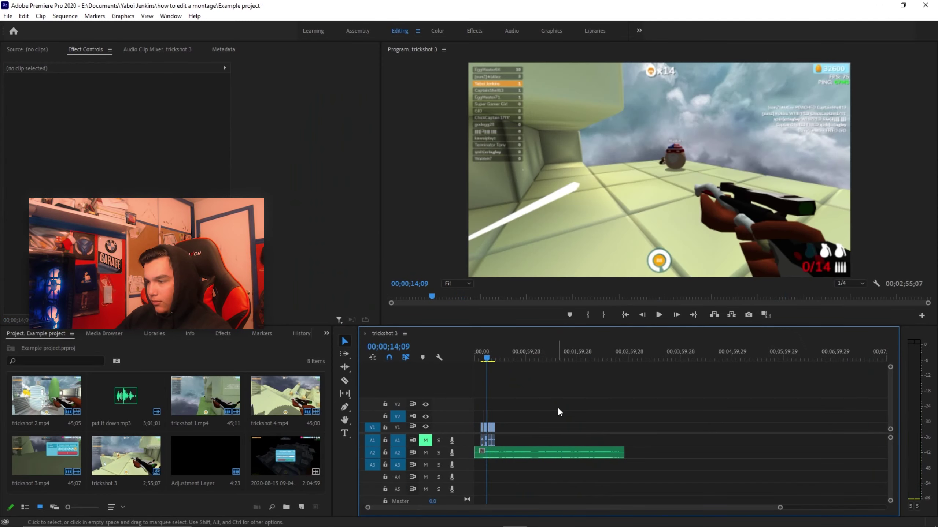
key(equal)
key(equal)
key(equal)
key(equal)
key(equal)
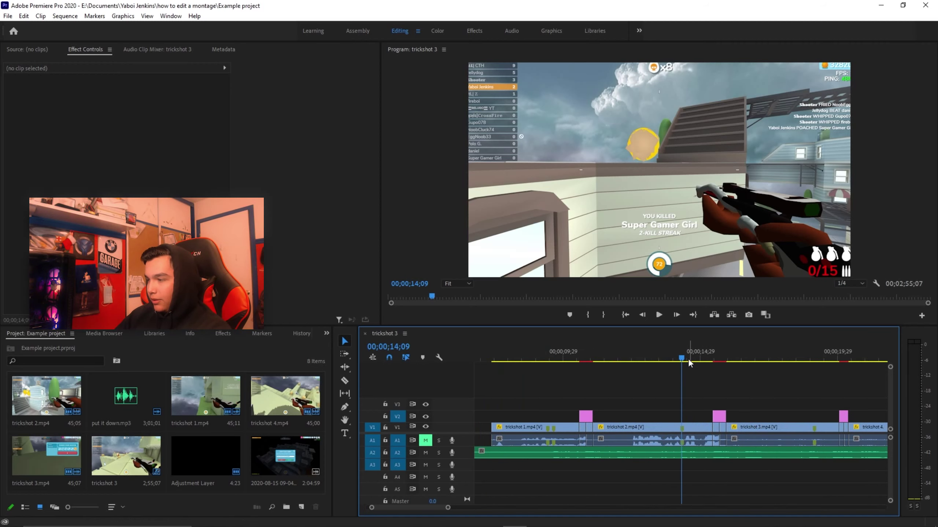
click(644, 361)
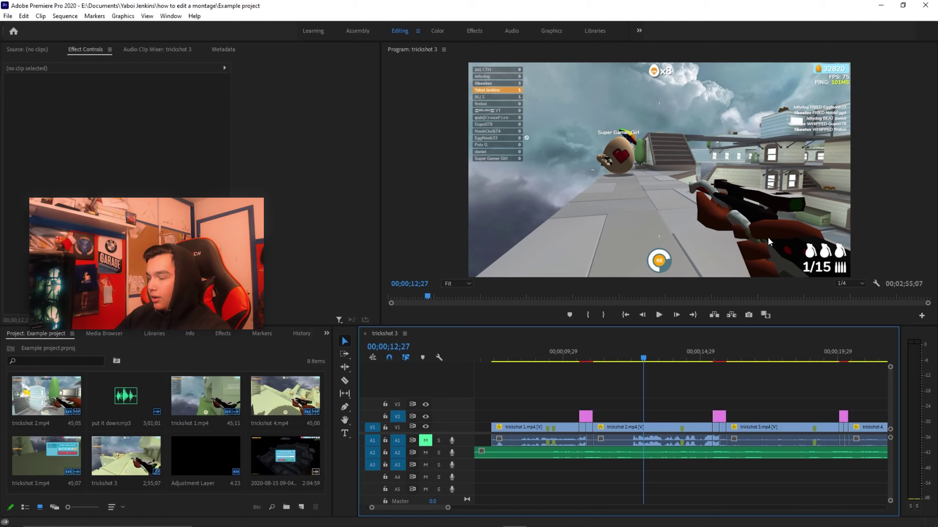
key(ctrl+s)
click(676, 359)
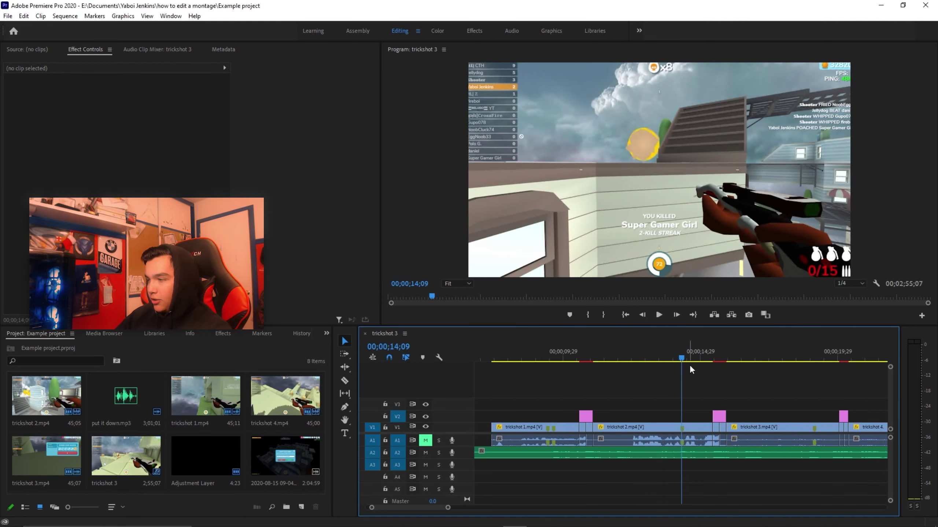
drag(680, 357, 640, 358)
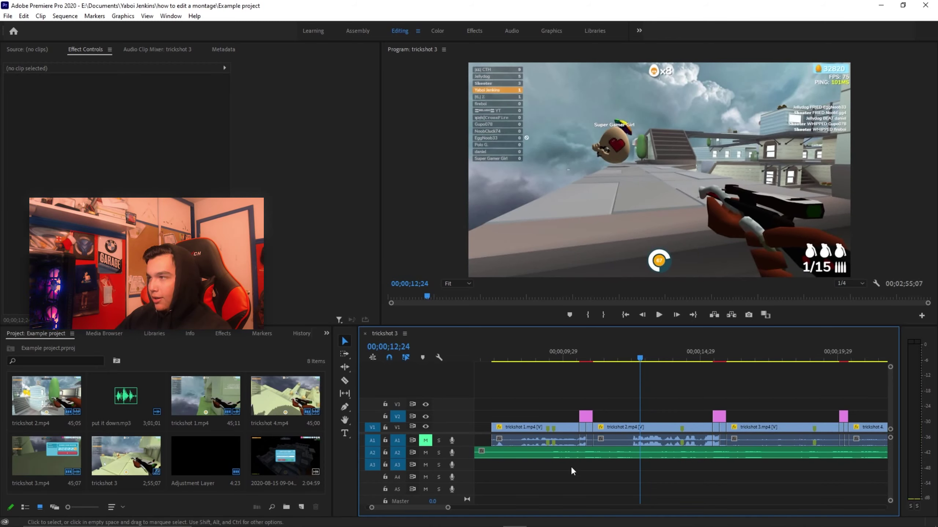
mouse_move(612, 357)
mouse_down()
mouse_move(510, 369)
mouse_move(616, 369)
mouse_up()
Play the sequence from 00;00;00;00 to review the empty intro gap with the song before trickshot 1
key(minus)
key(minus)
key(minus)
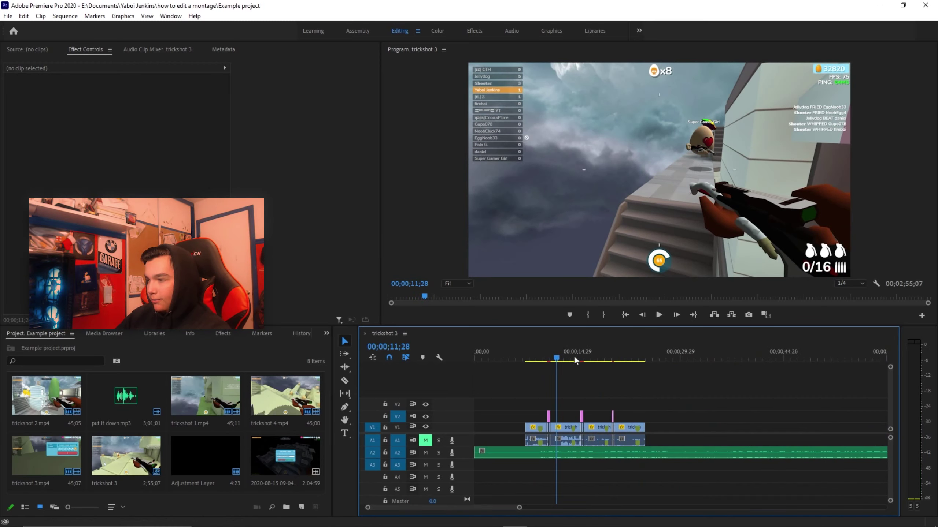
drag(556, 359, 449, 359)
key(equal)
key(equal)
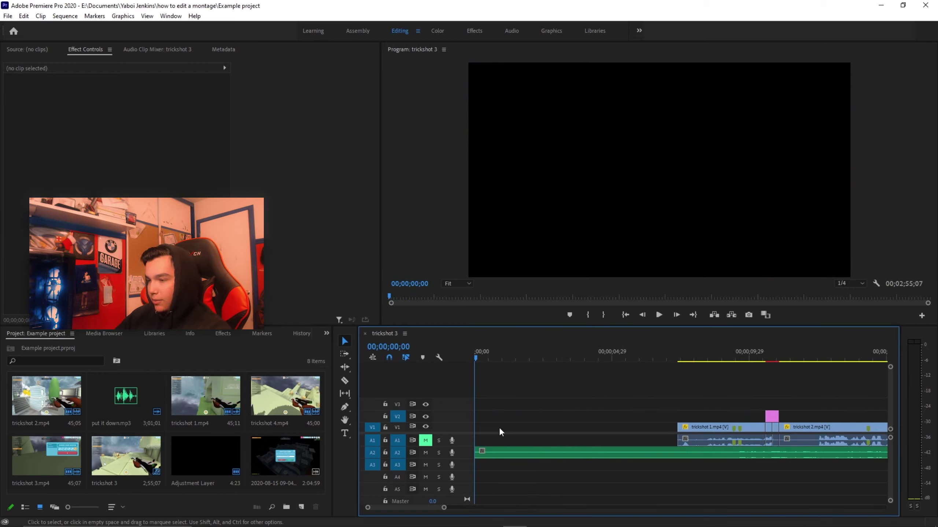
click(532, 425)
key(equal)
key(minus)
key(minus)
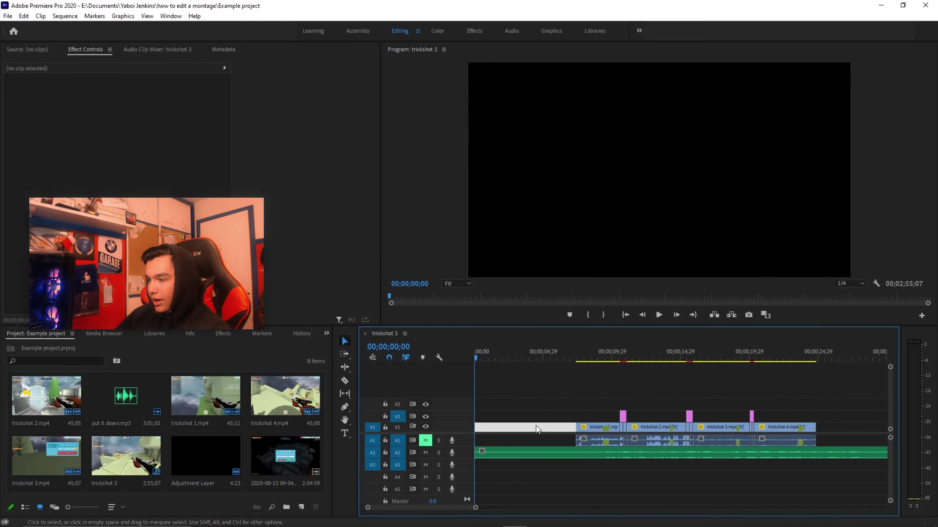
key(space)
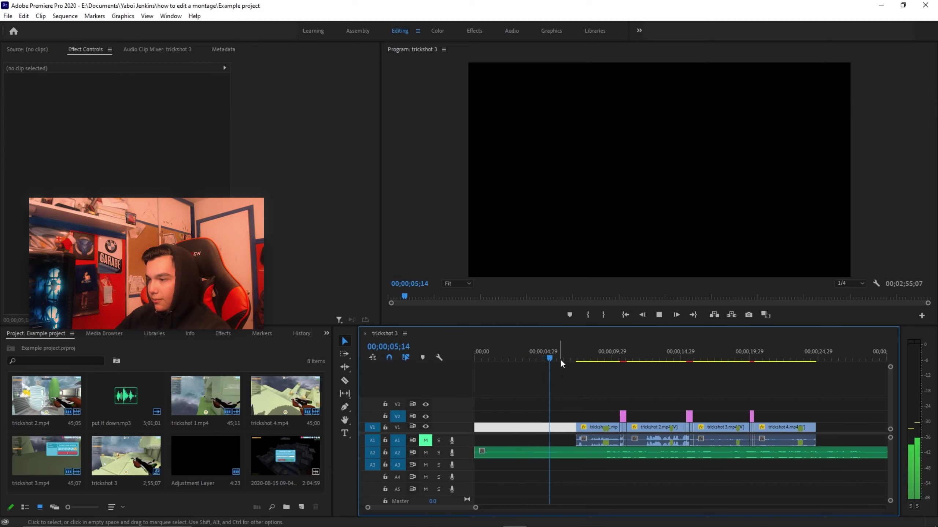
key(space)
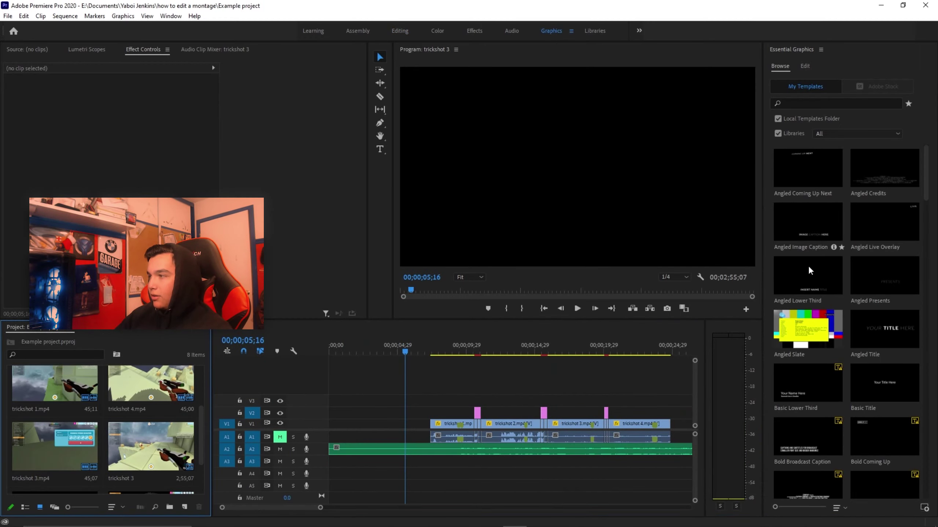
Place the Basic Title template on V1 in the gap before trickshot 1 and replace its text with the creator's channel name
drag(882, 386, 357, 428)
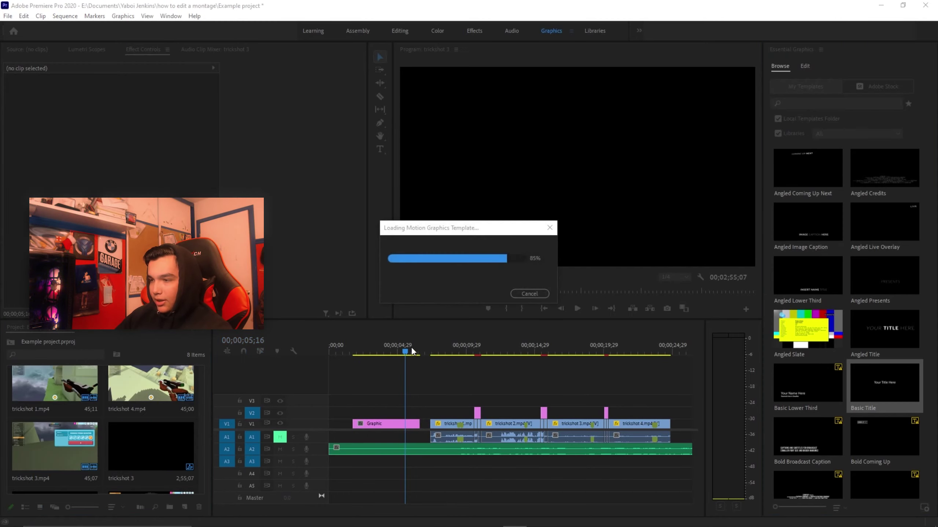
drag(403, 348, 390, 353)
double_click(594, 166)
key(ctrl+a)
text(Ya)
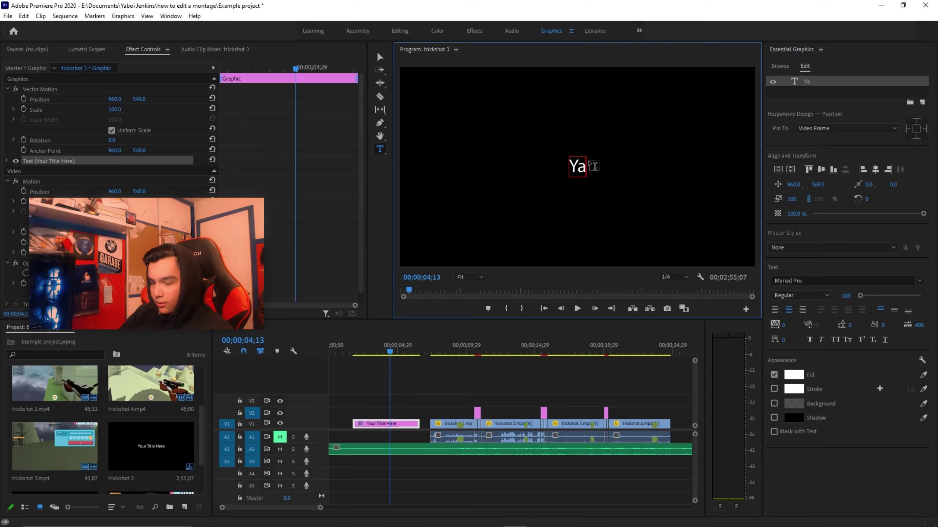
text(boi Jenkins)
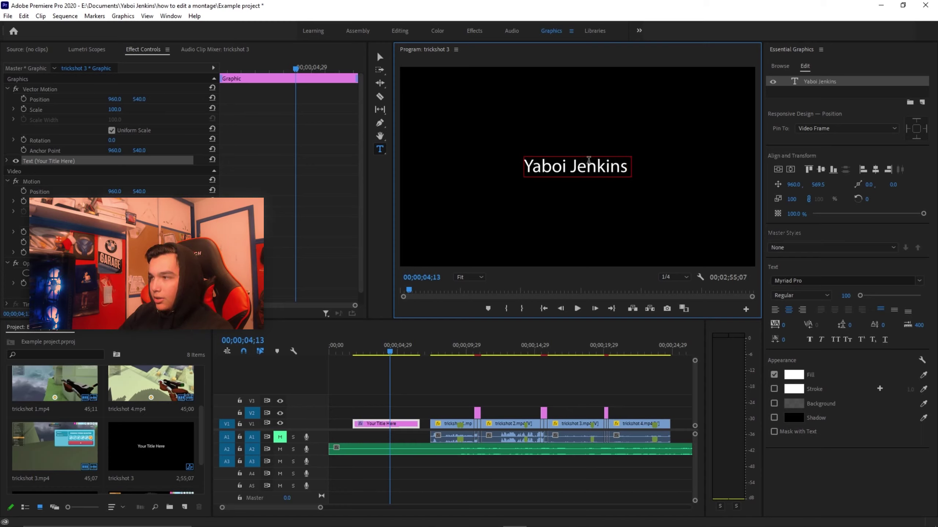